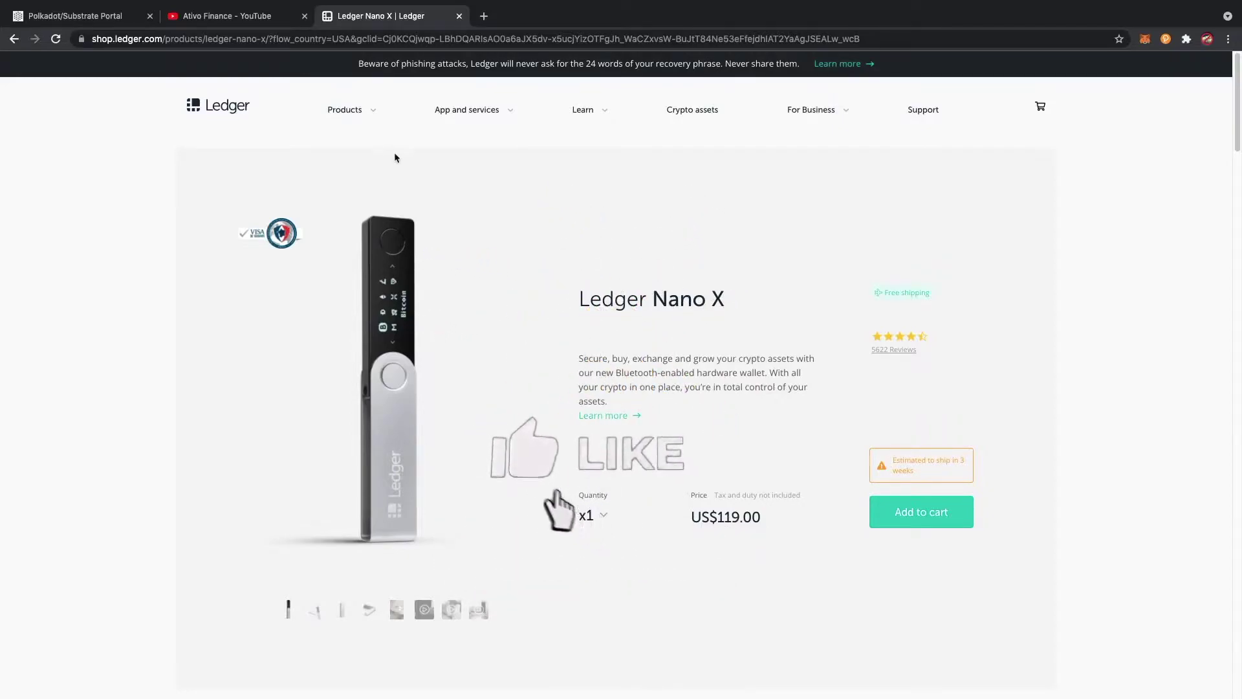
mouse_move(374, 112)
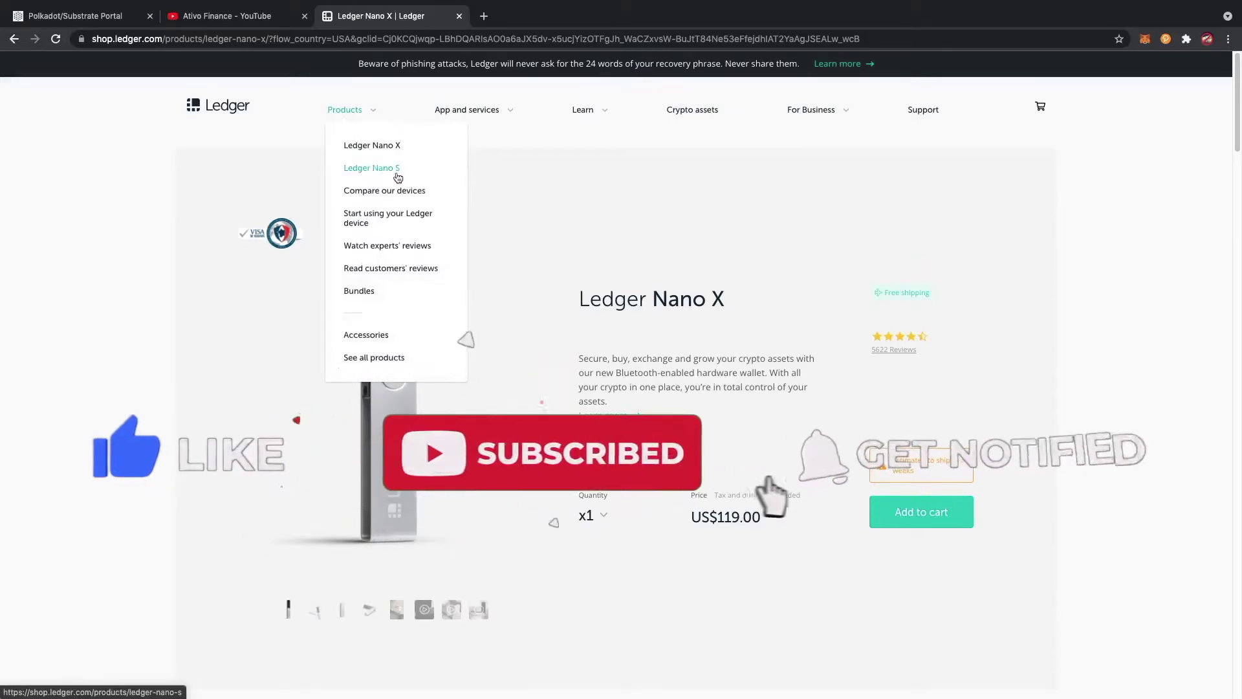
click(91, 17)
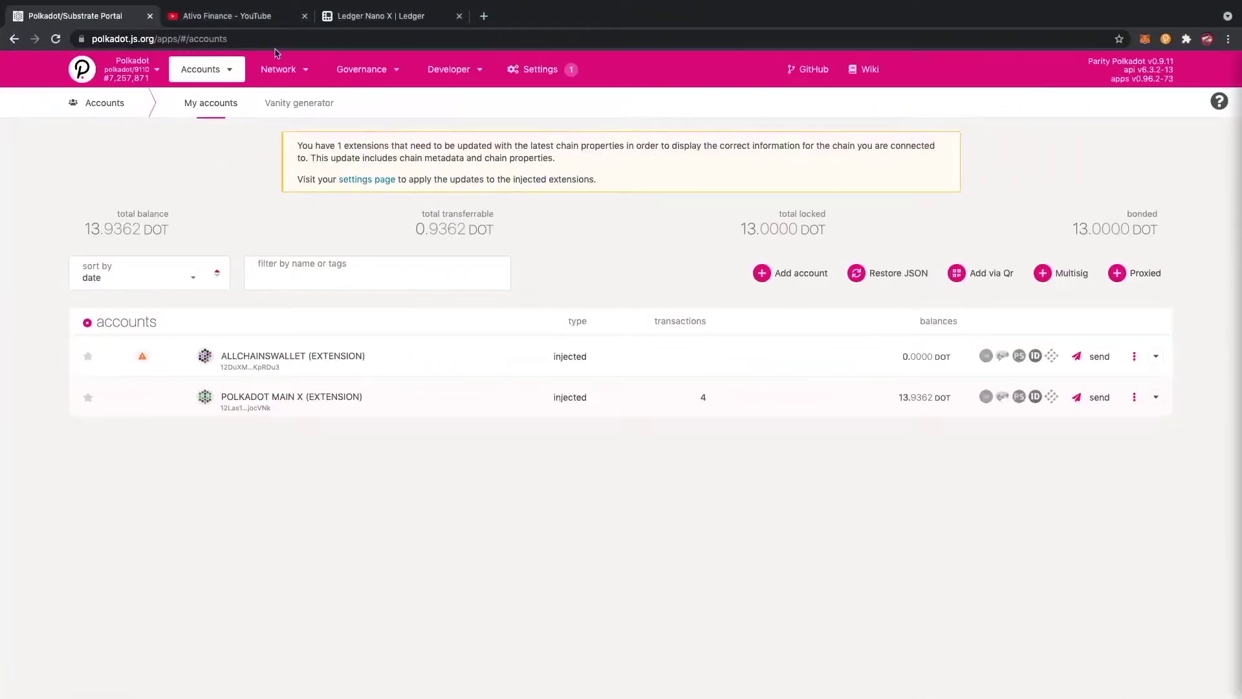
click(266, 18)
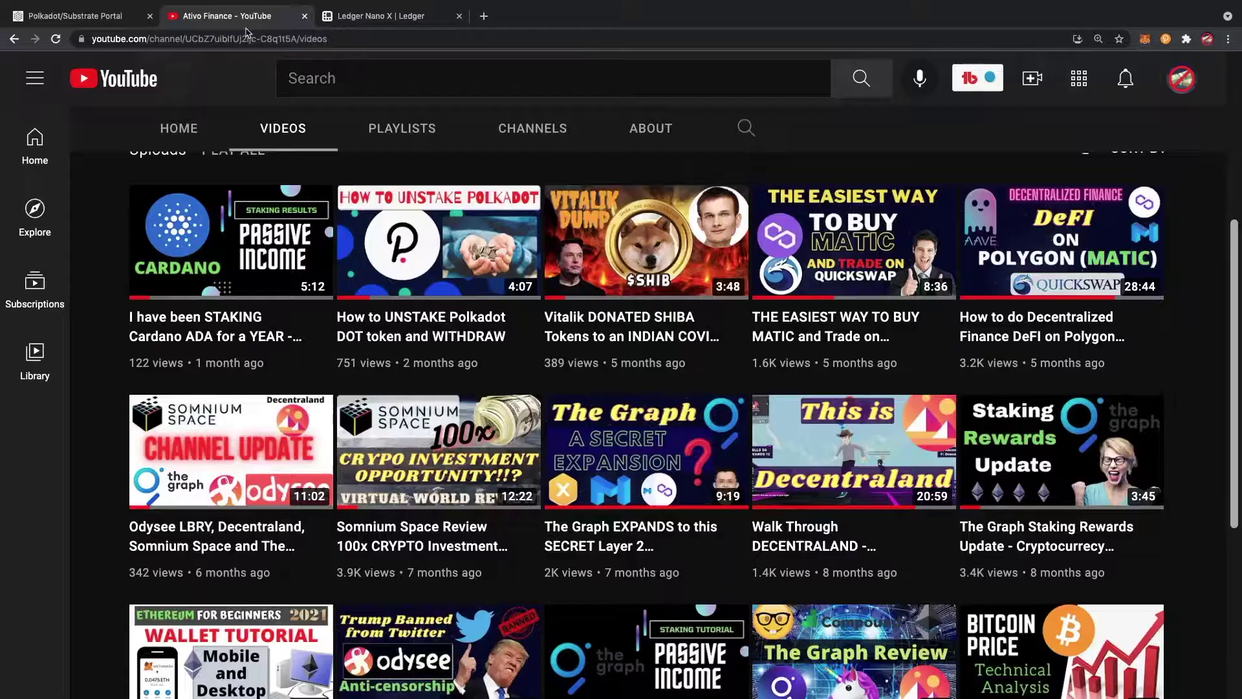
mouse_move(451, 333)
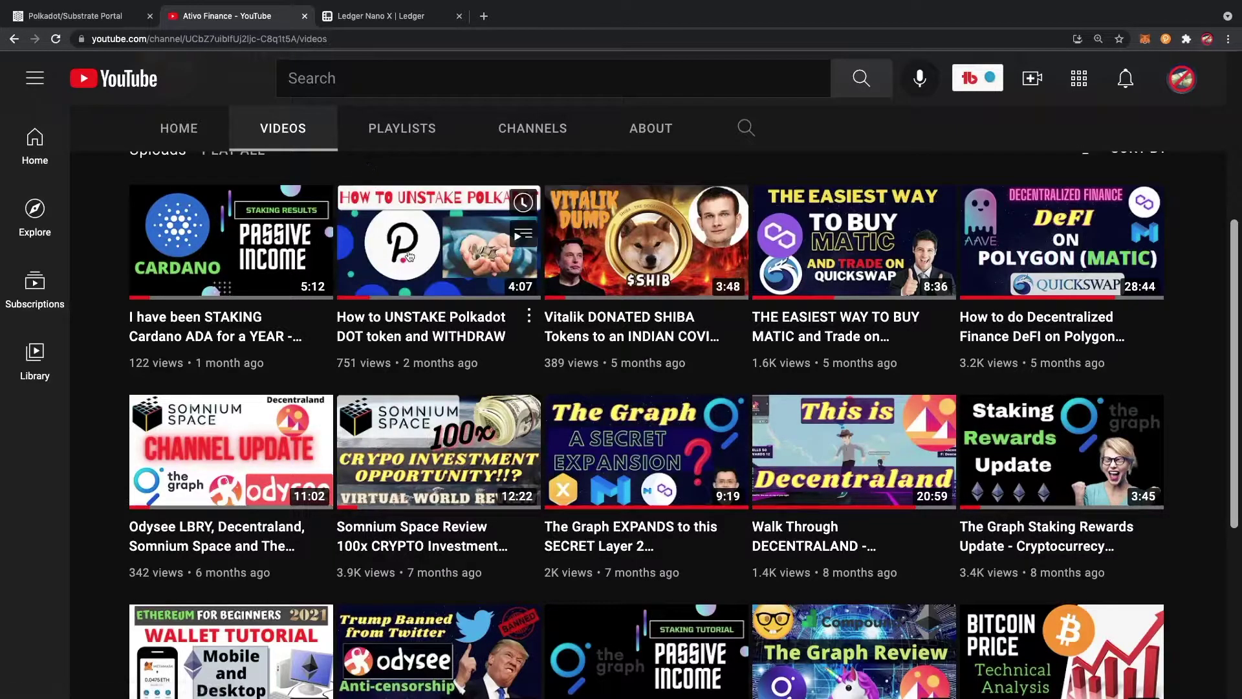
Withdraw the unbonded DOT from the first stash in the Polkadot portal's staking account actions, signing and submitting the transaction
click(61, 23)
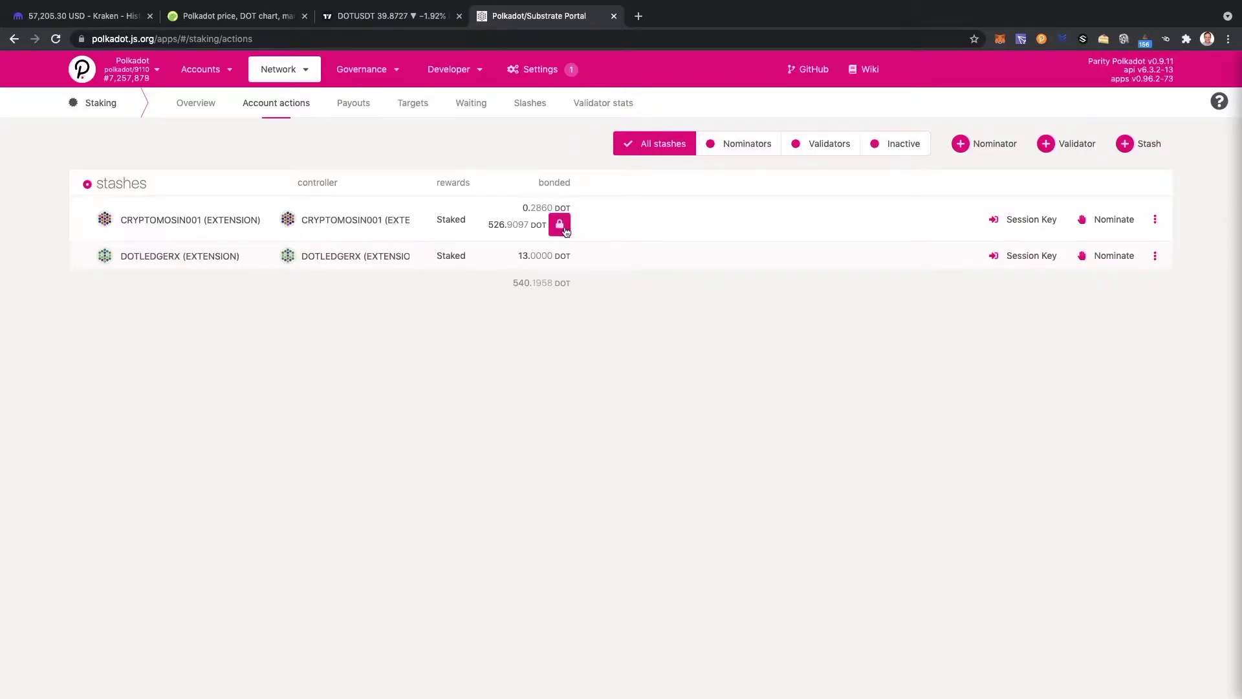
mouse_move(297, 70)
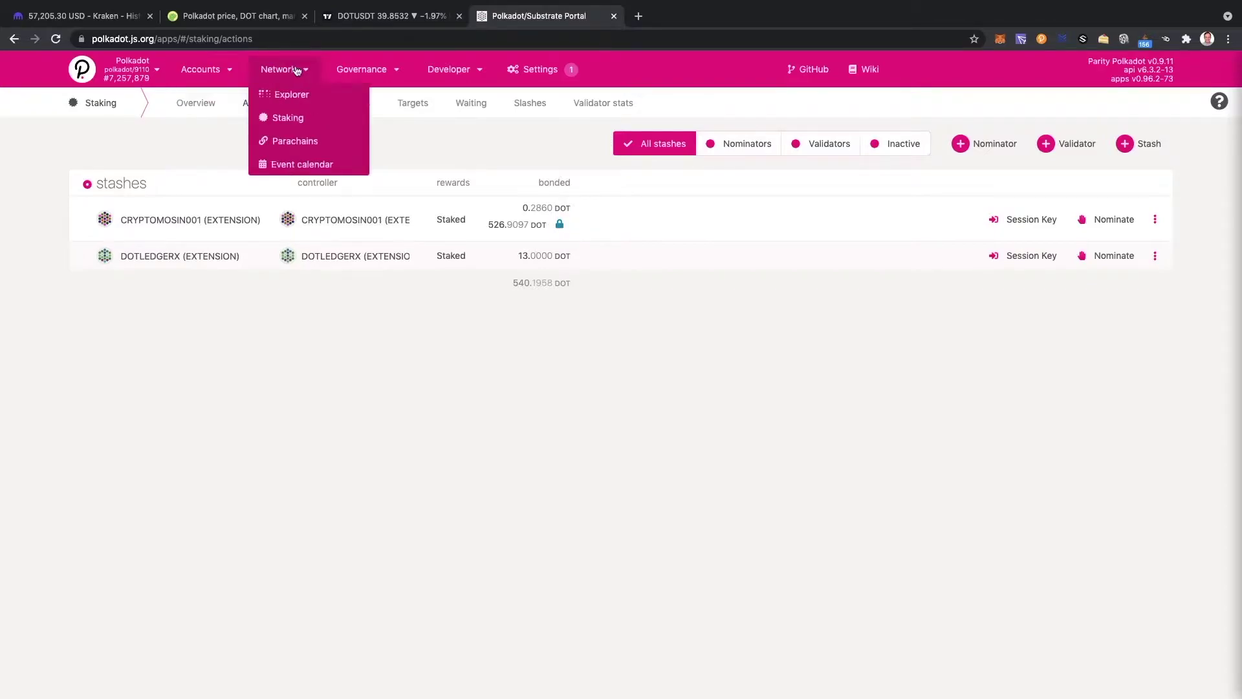
click(292, 119)
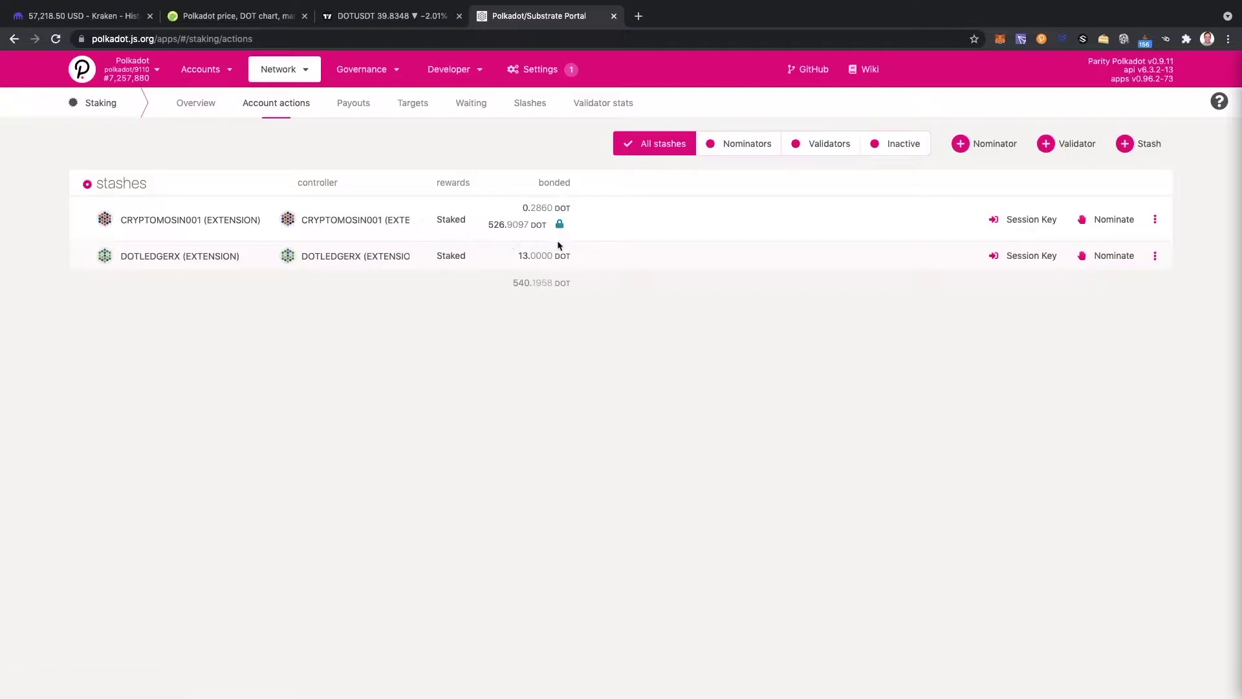
click(559, 227)
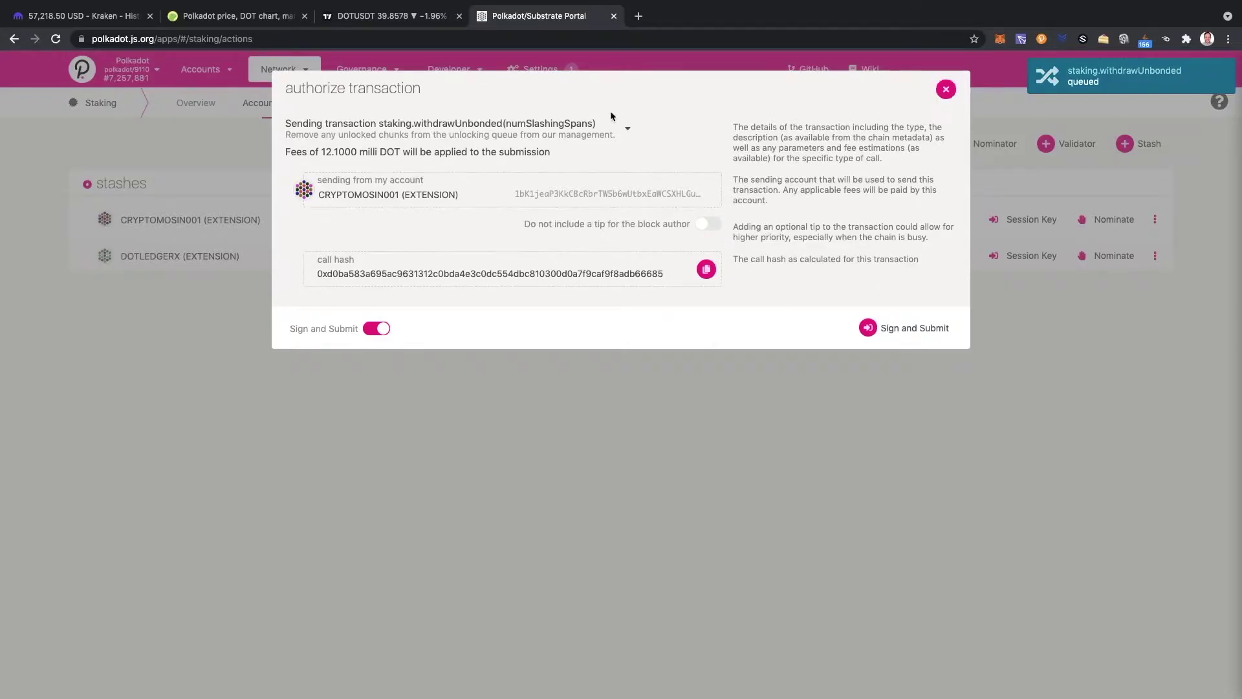
click(946, 95)
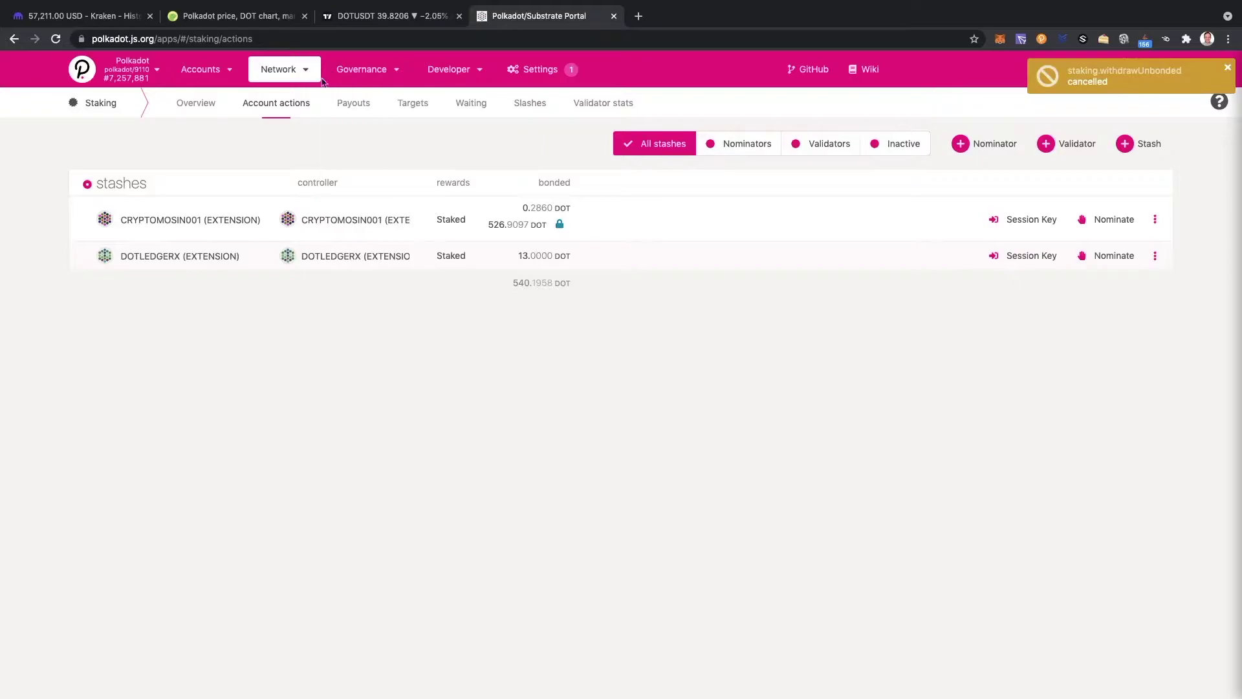
click(561, 226)
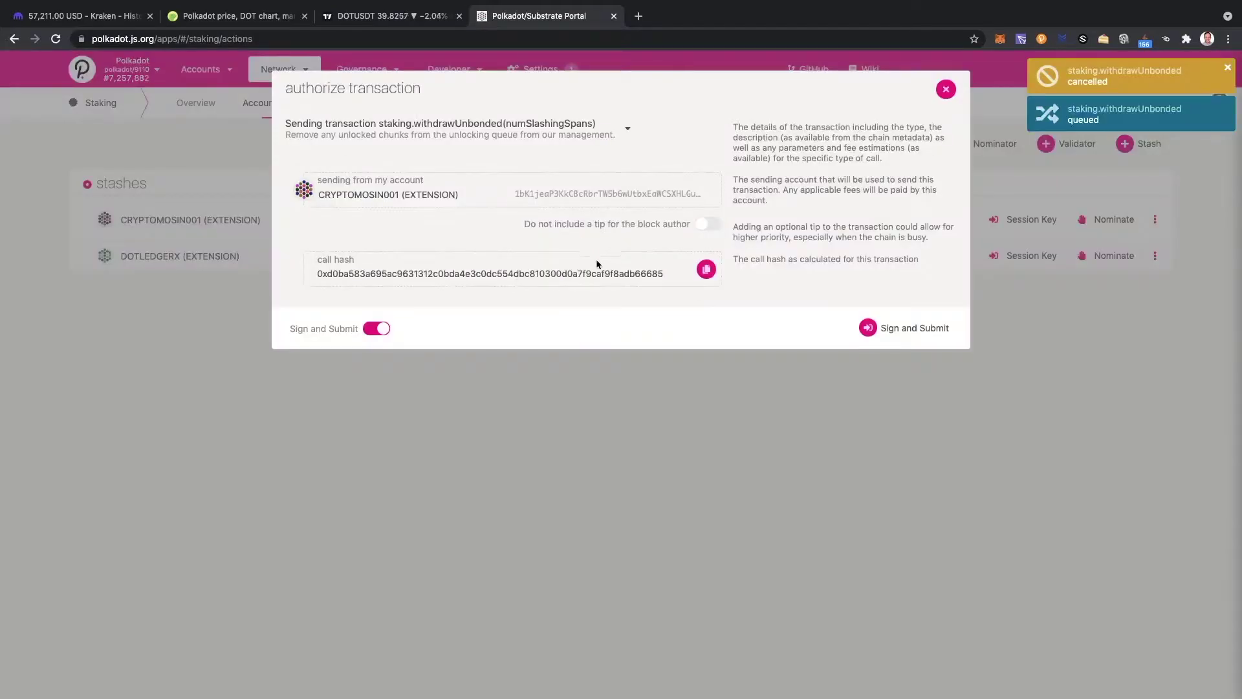
click(901, 337)
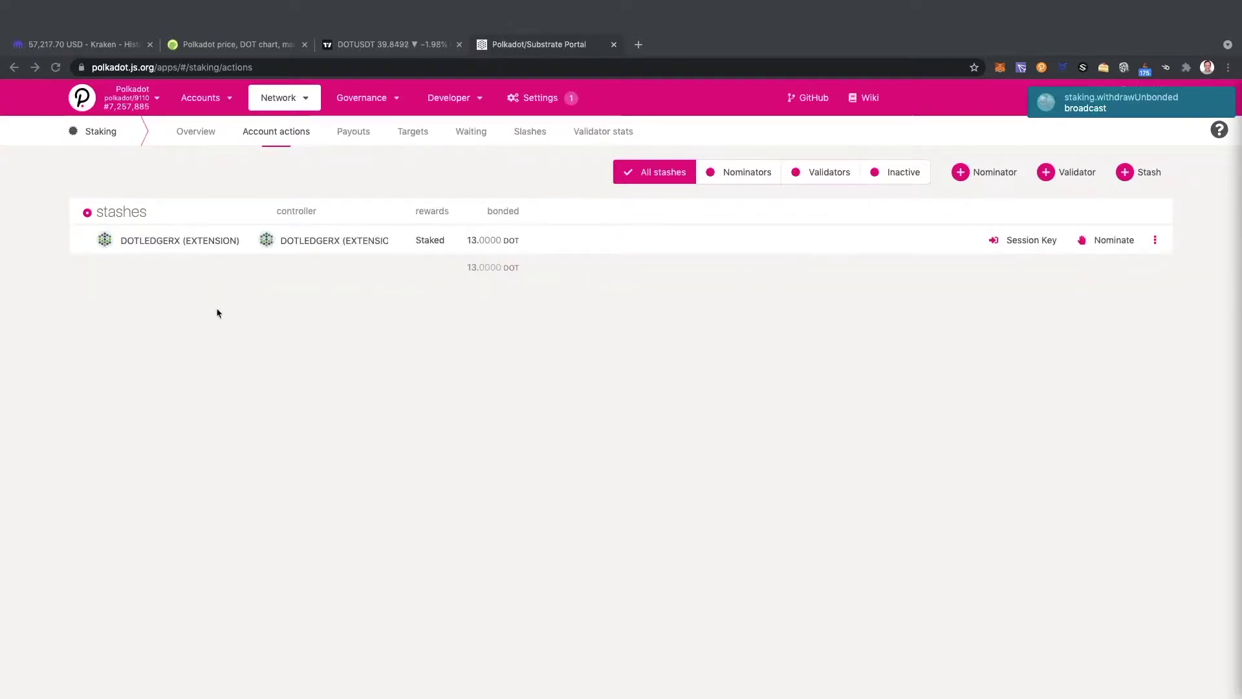
click(805, 338)
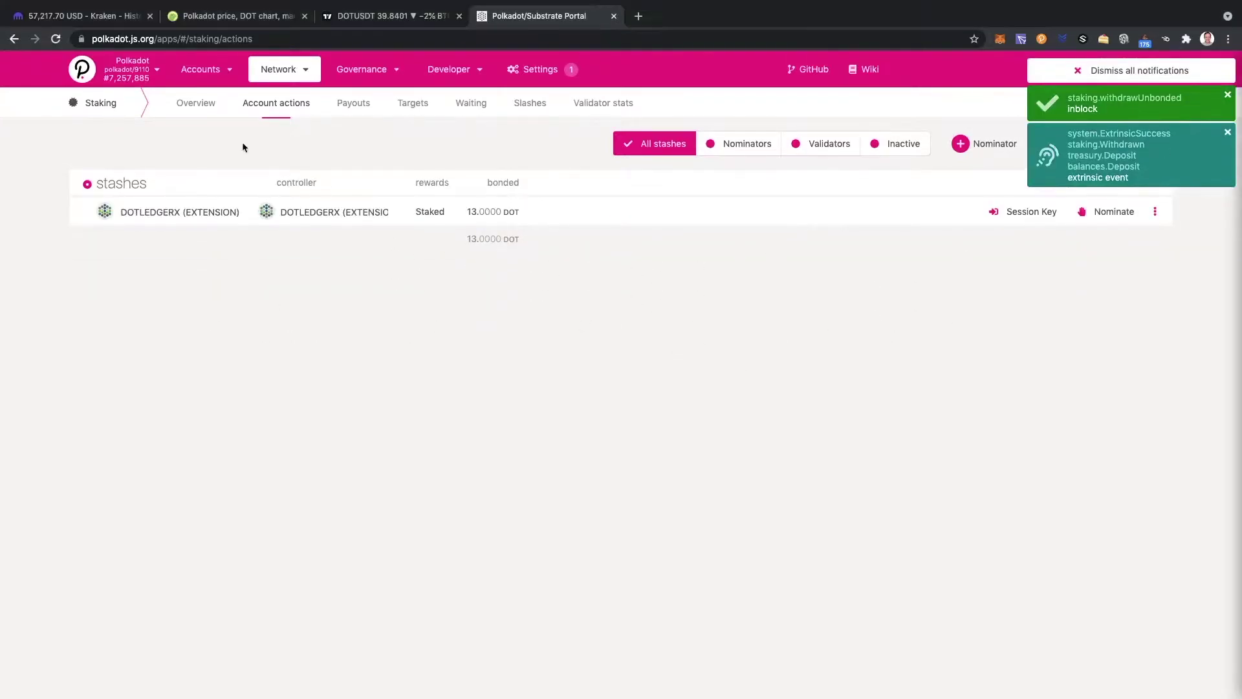
Open the portal's accounts overview and check the total DOT balance after the withdrawal
mouse_move(203, 69)
click(210, 97)
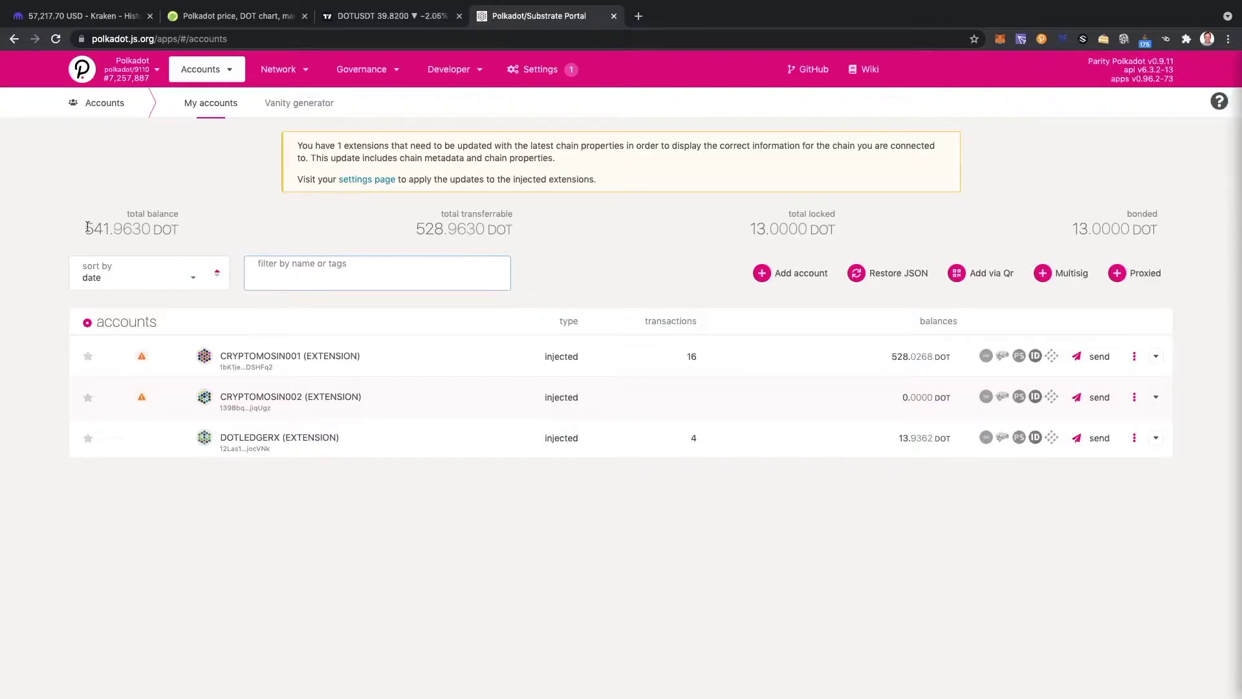
drag(85, 228, 180, 231)
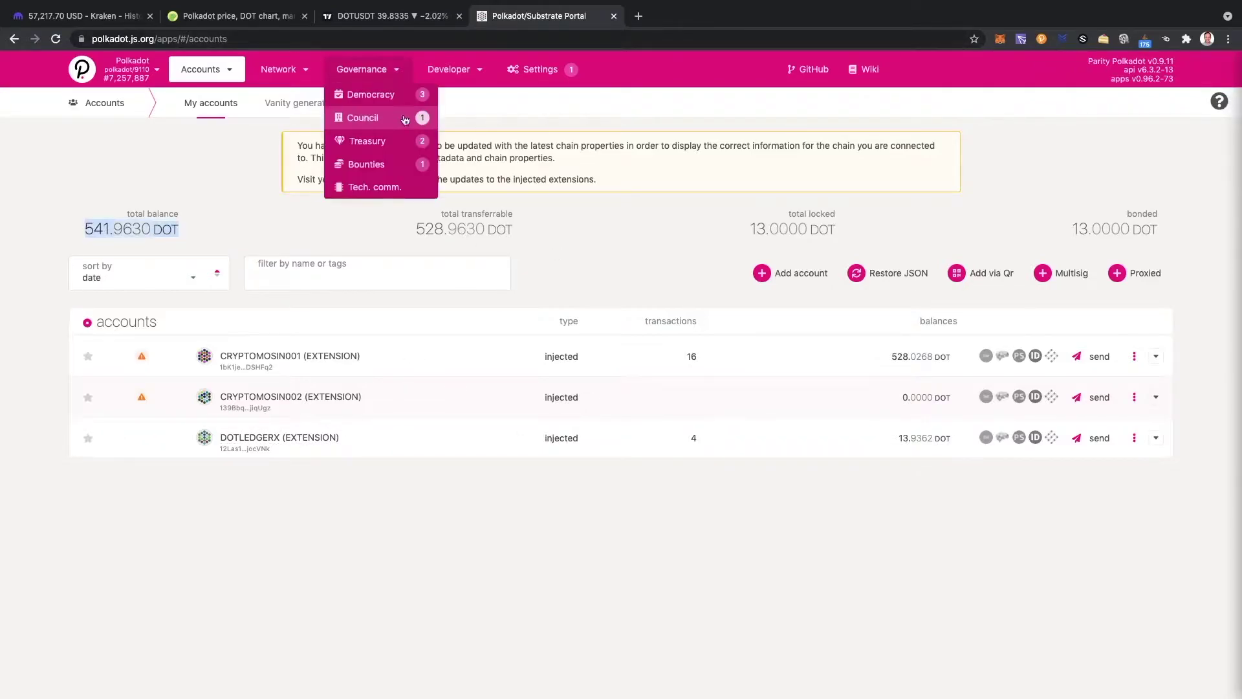
click(667, 356)
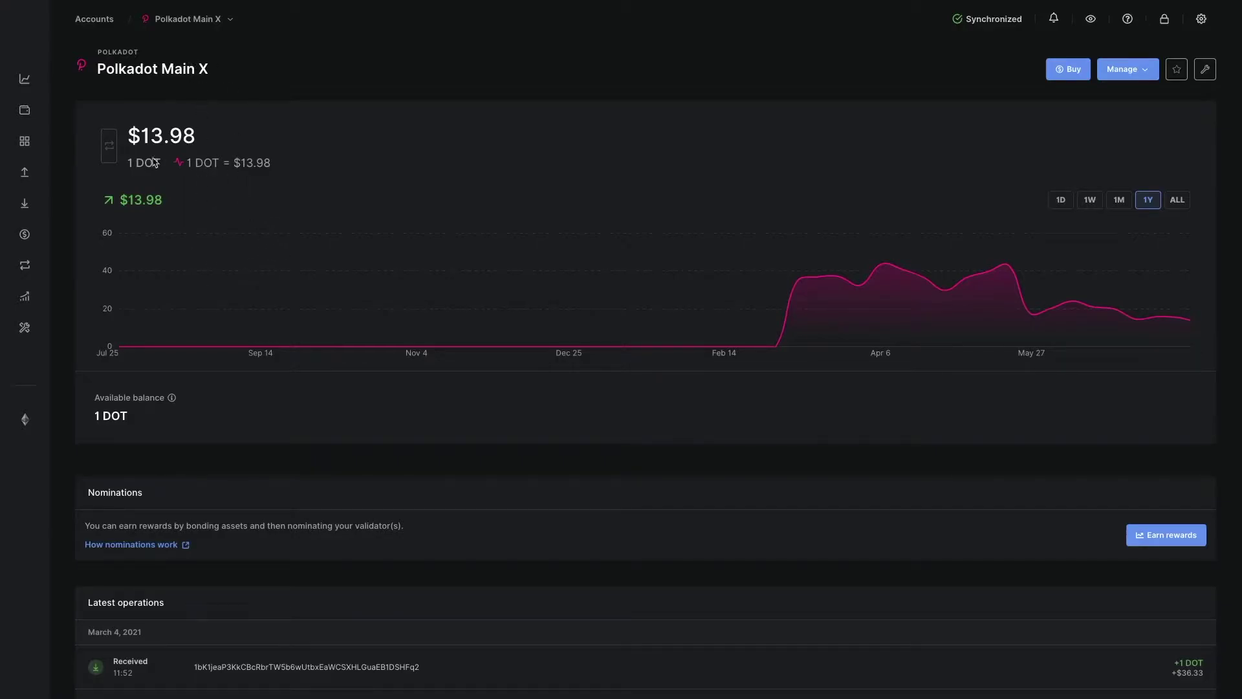
Open the Ledger device manager, check the app catalog for Polkadot (DOT), and list the installed apps
click(24, 327)
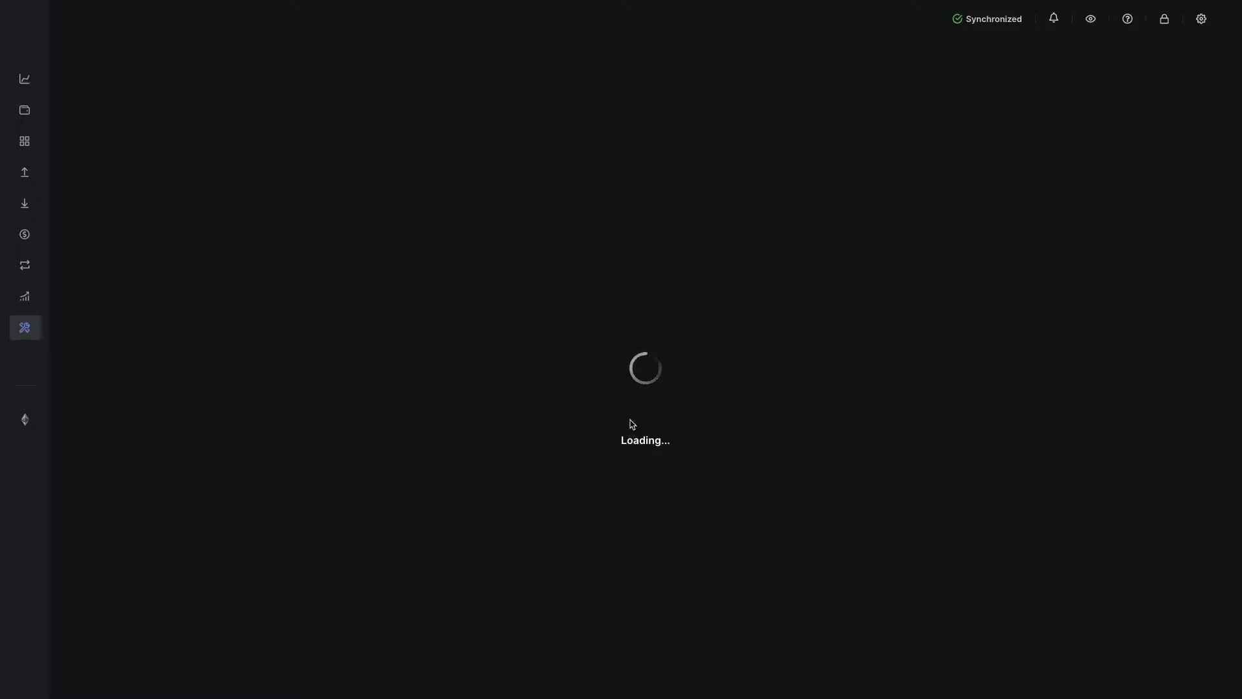
scroll(388, 364, down, 1)
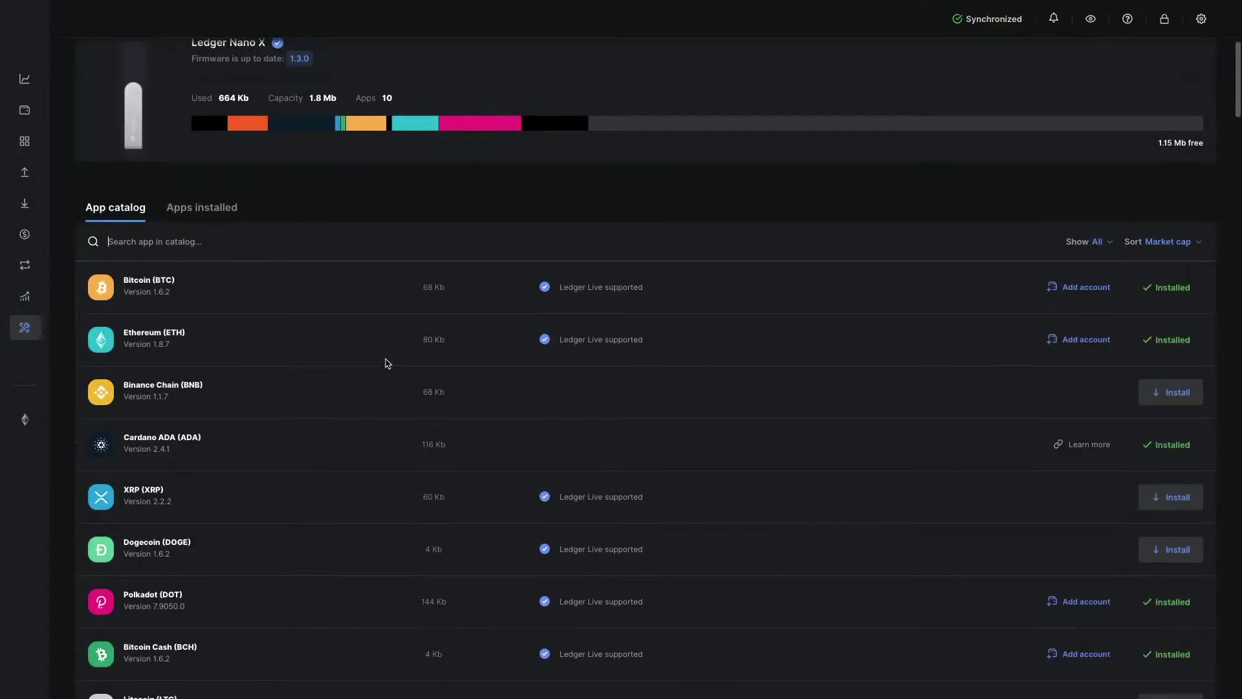
scroll(387, 361, down, 2)
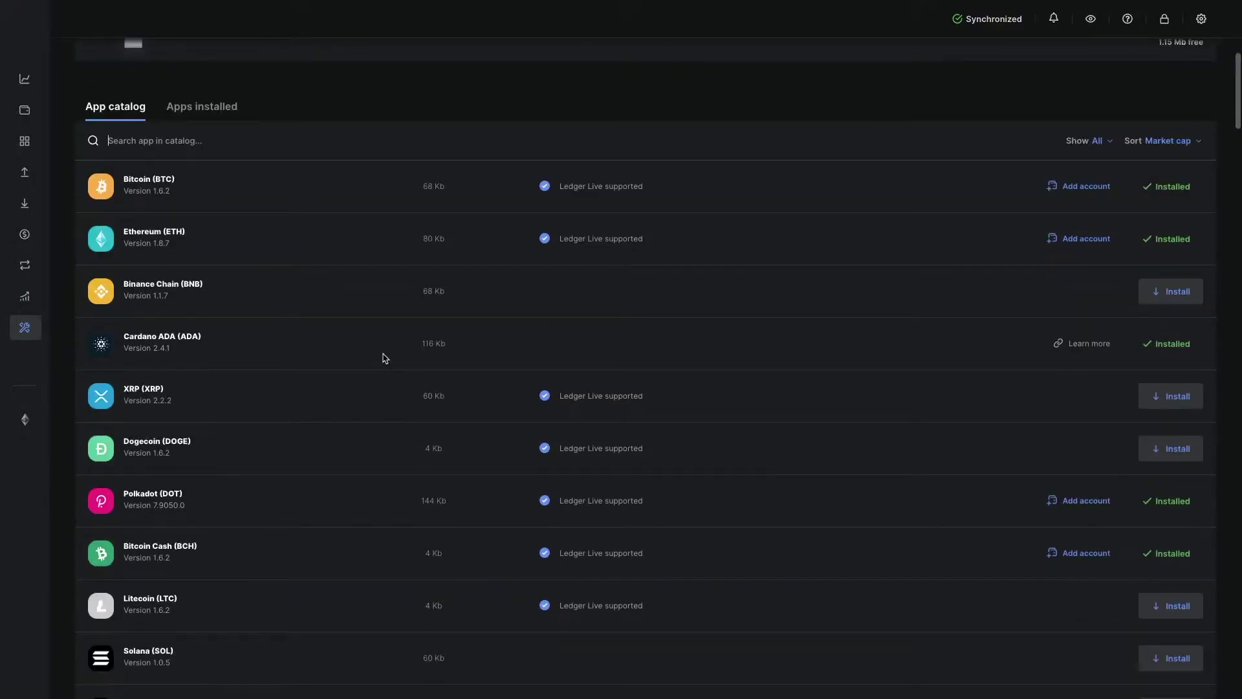
click(211, 109)
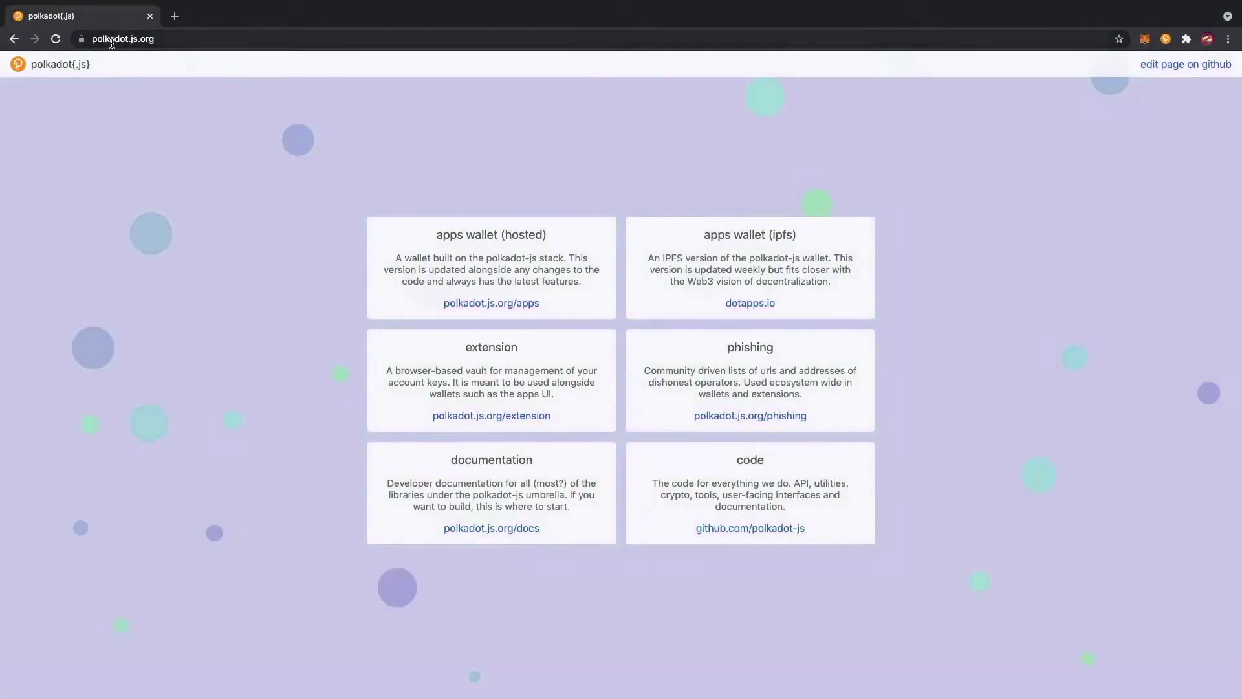
Open the extension page from polkadot.js.org and go to its Chrome download listing
click(143, 40)
double_click(143, 40)
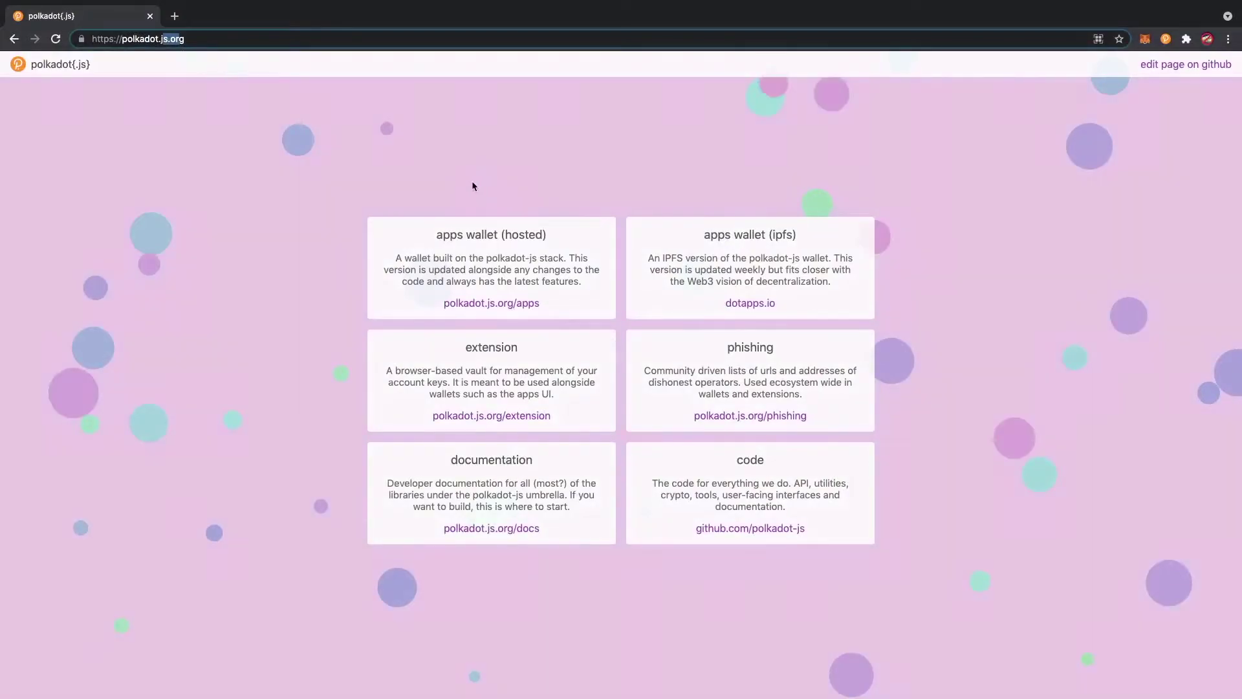
click(505, 206)
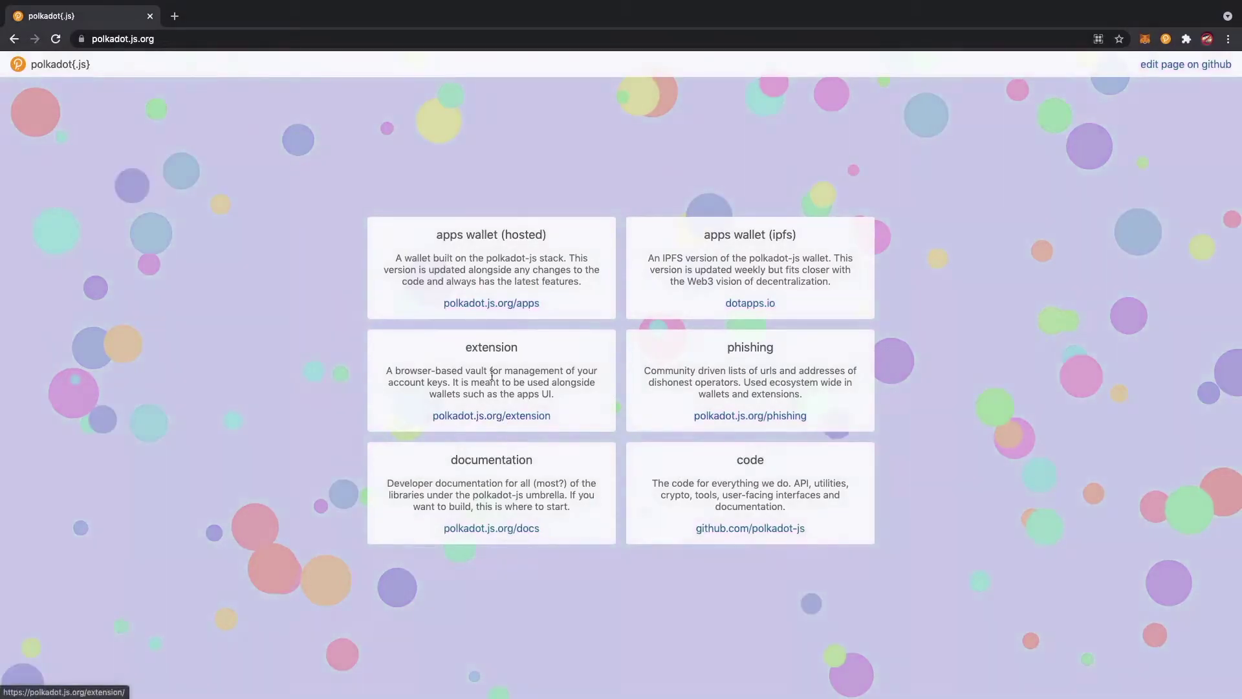
click(510, 425)
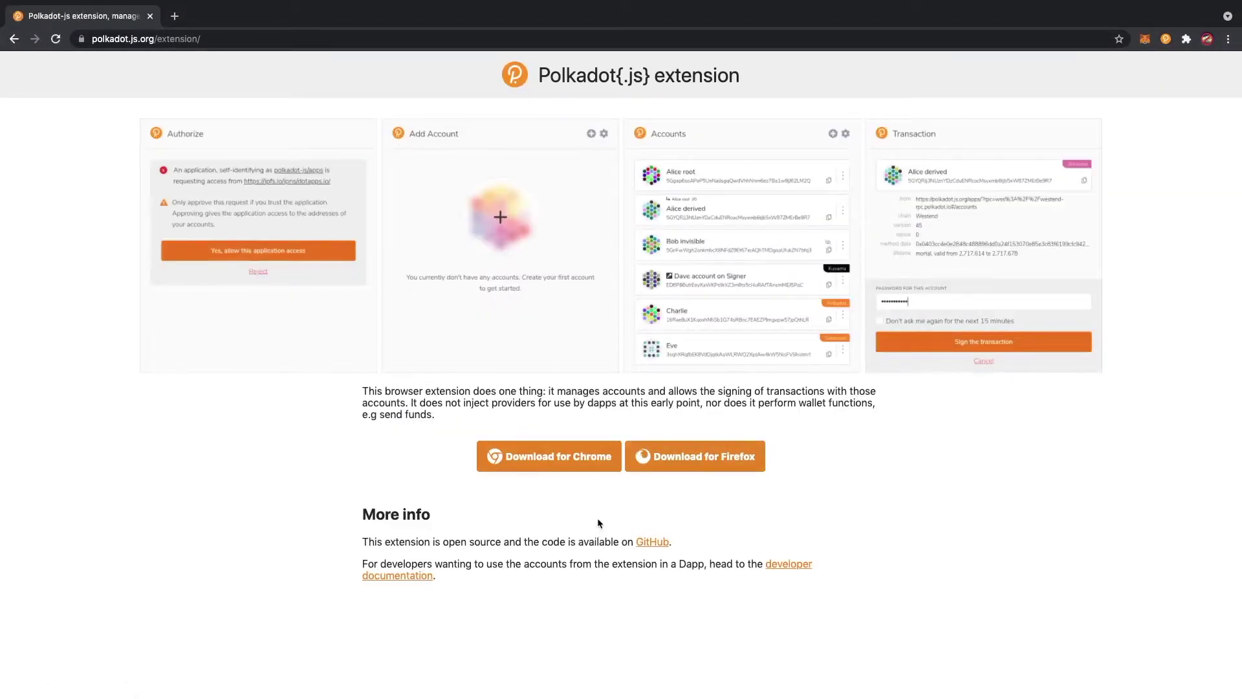
click(543, 463)
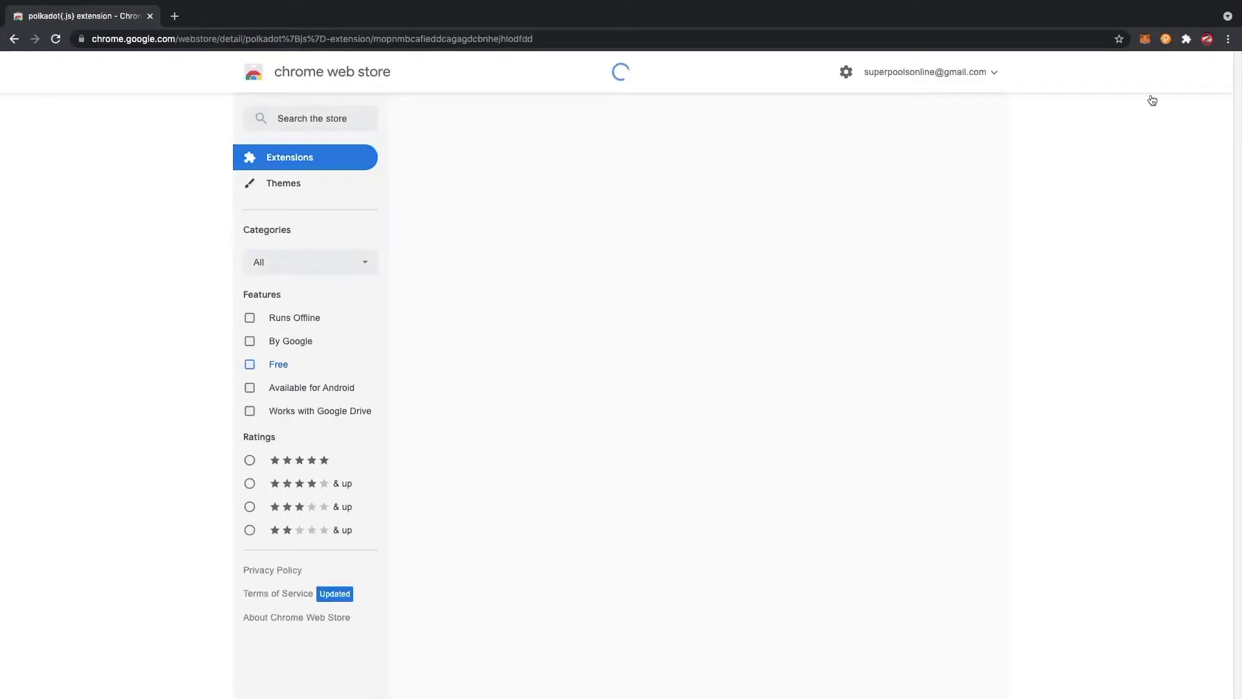
click(1166, 39)
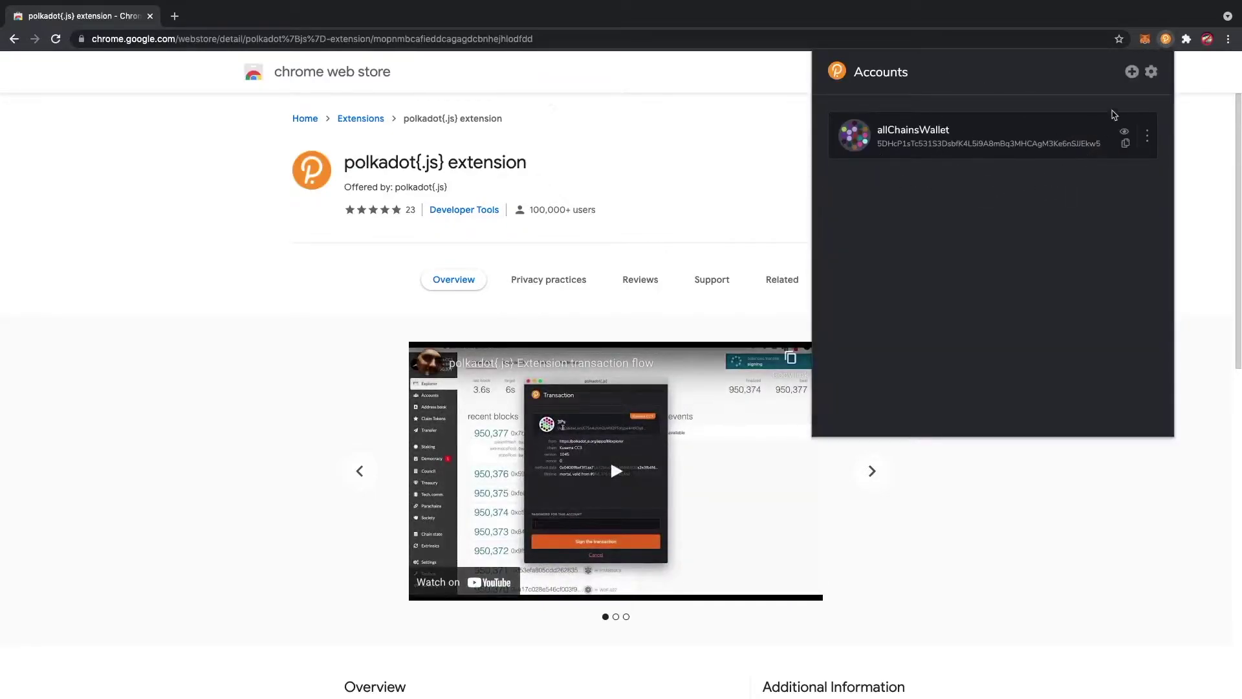
click(1132, 73)
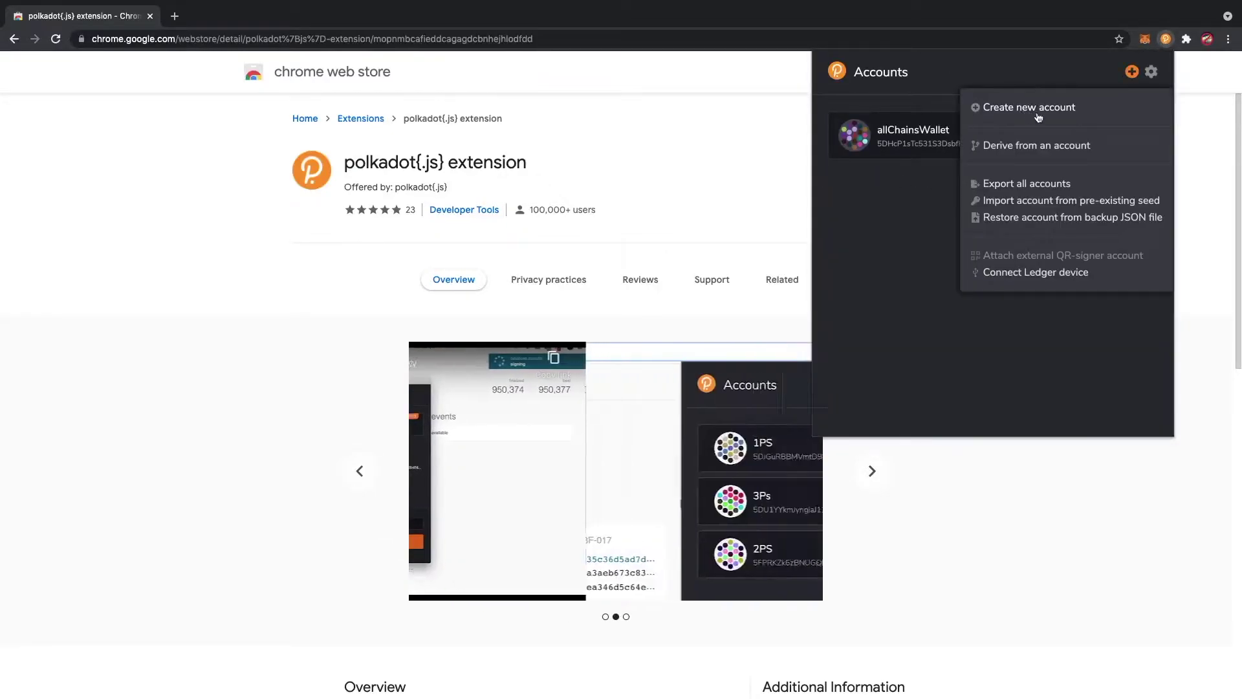
click(943, 231)
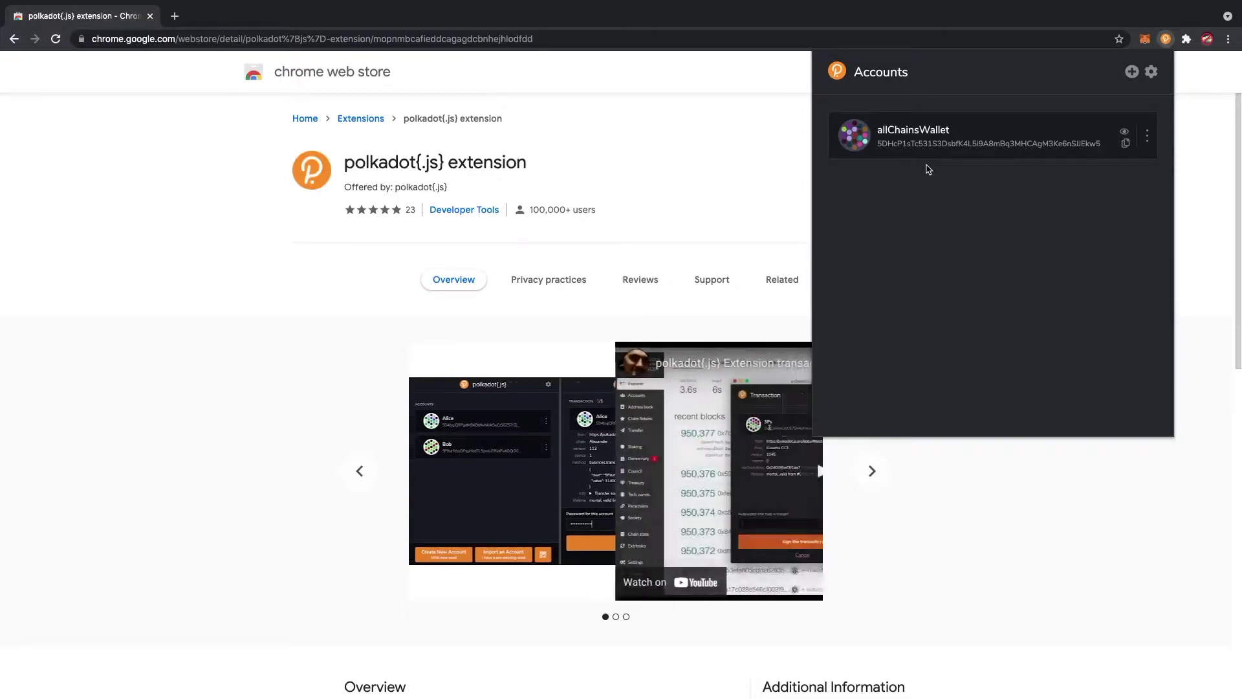
click(560, 178)
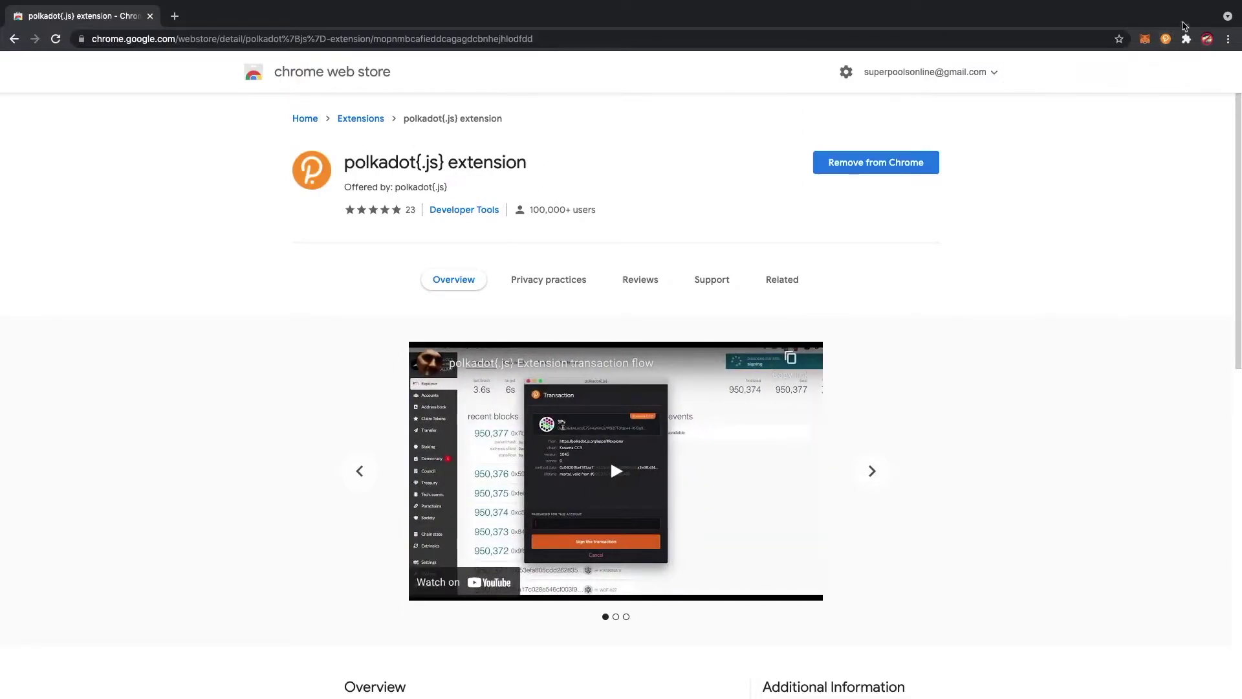
Start a Ledger device connection in the polkadot{.js} extension and select the Polkadot Relay Chain network
click(1165, 39)
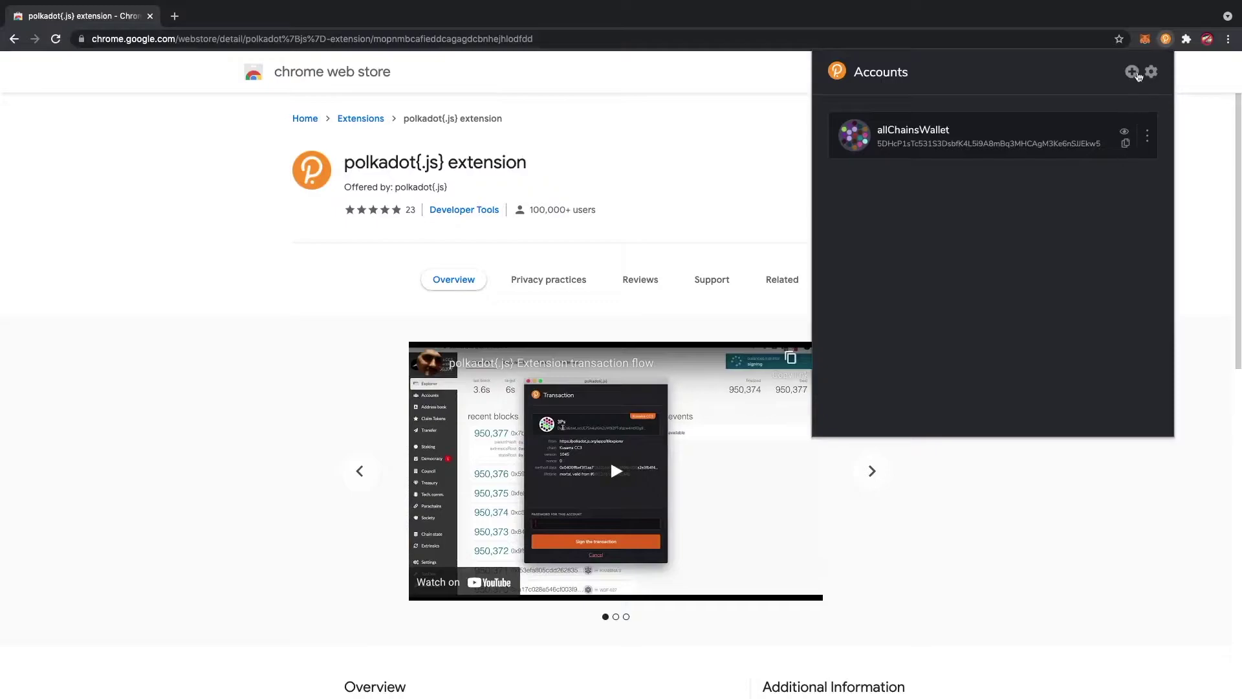
click(1130, 73)
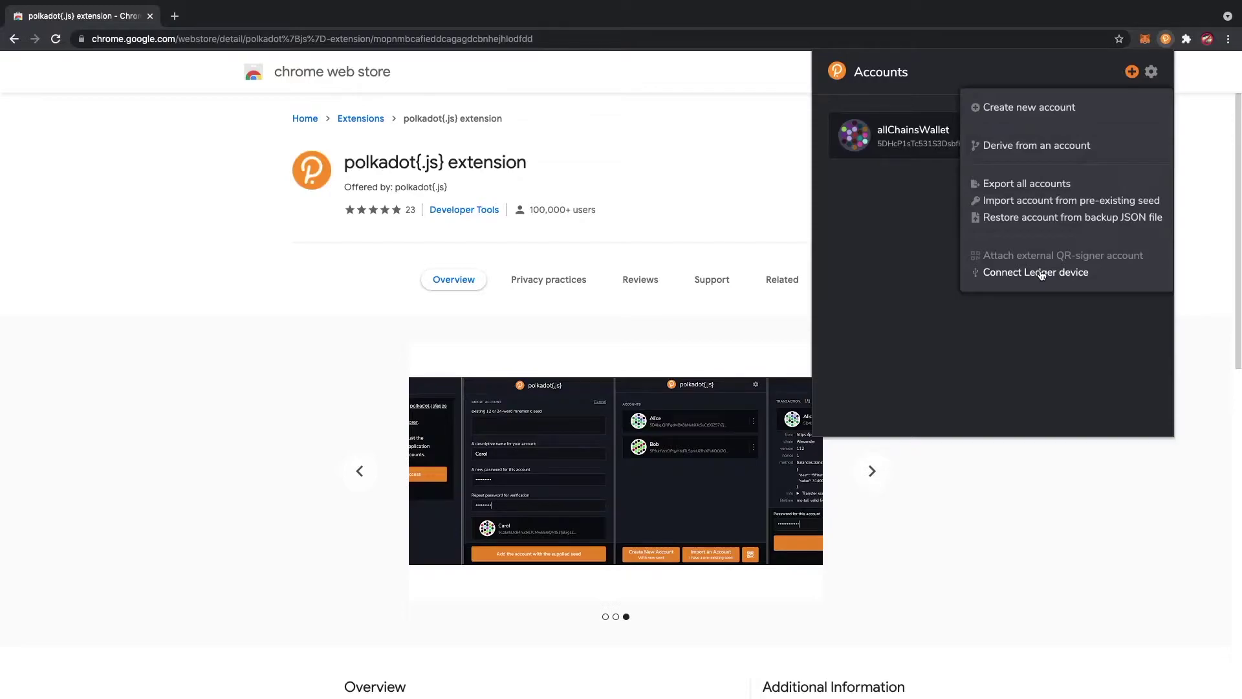
click(1046, 278)
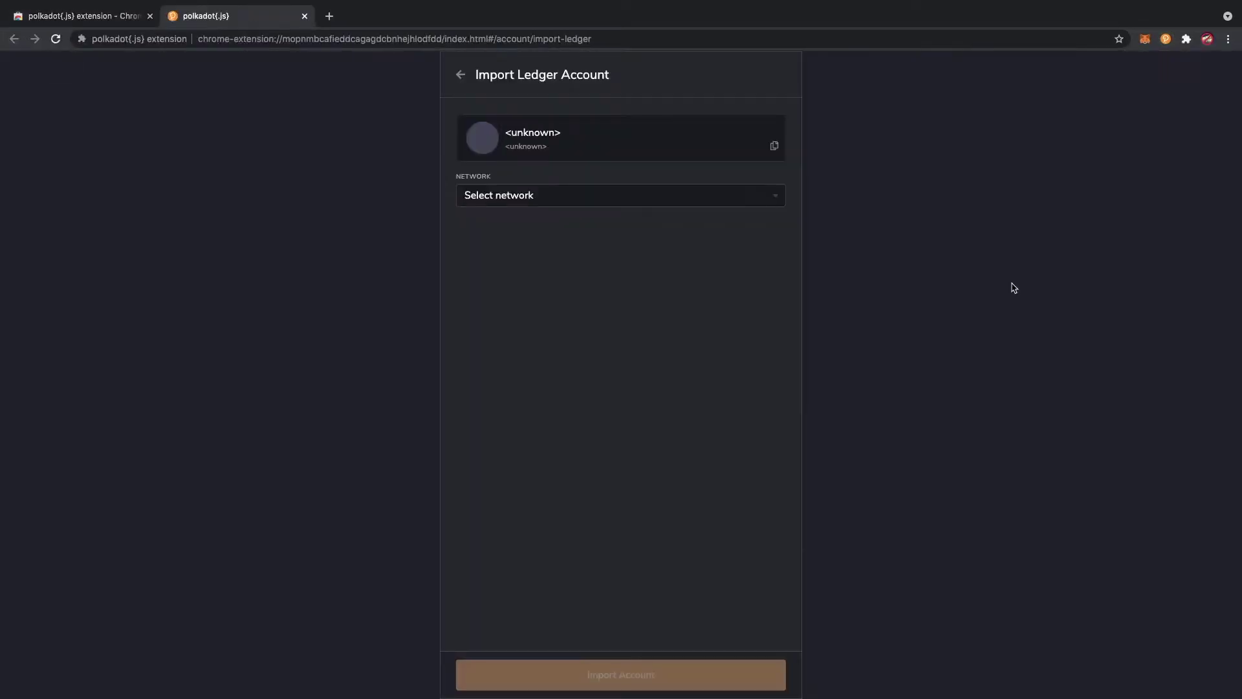
click(553, 195)
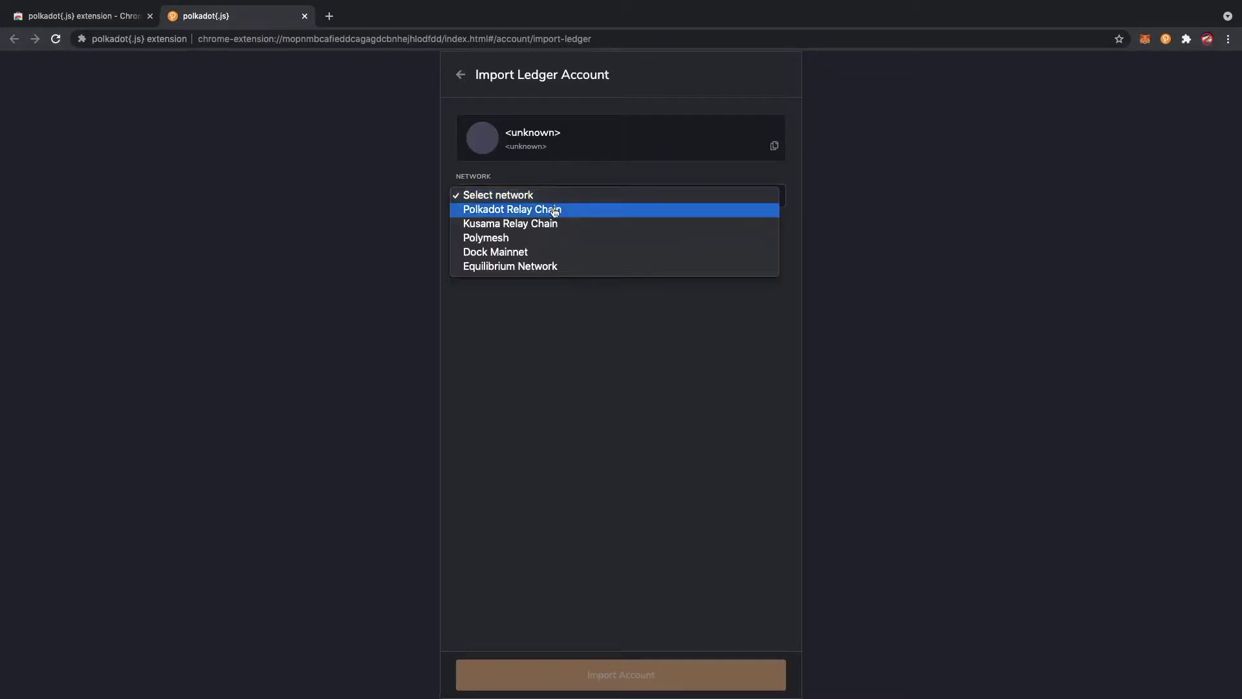
click(555, 210)
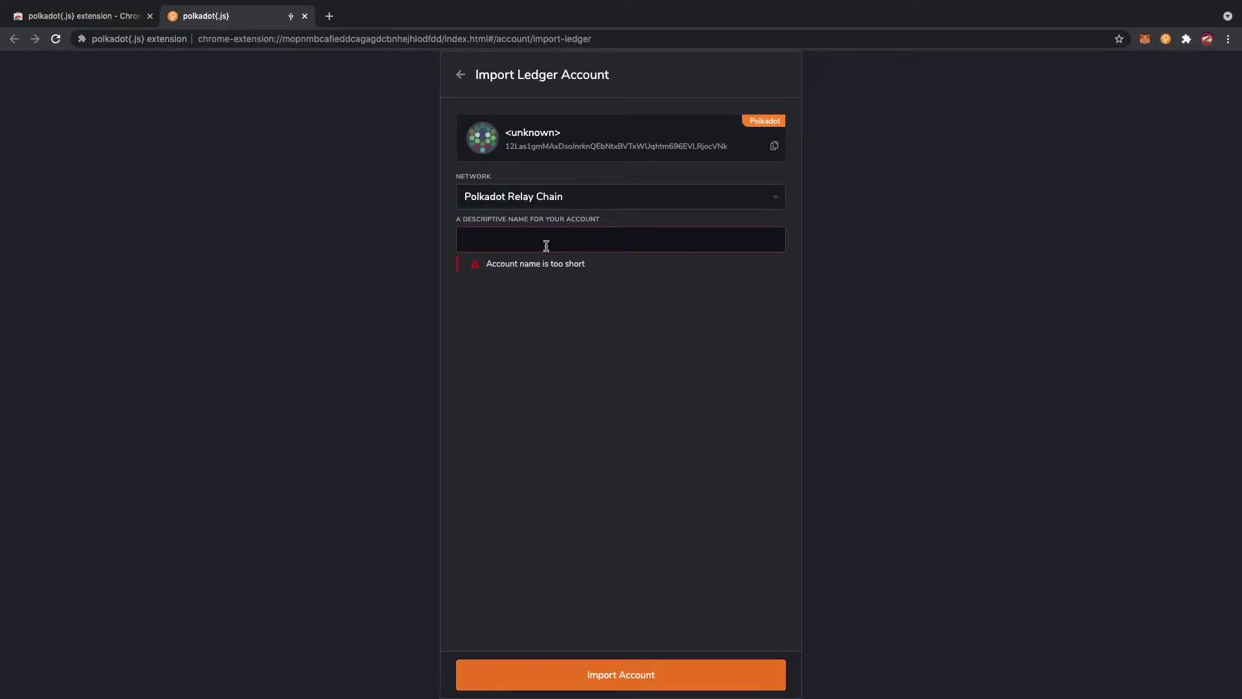
Name the Ledger account Polkadot Main X, review its account type and address index options, and import it
text(Polkadot)
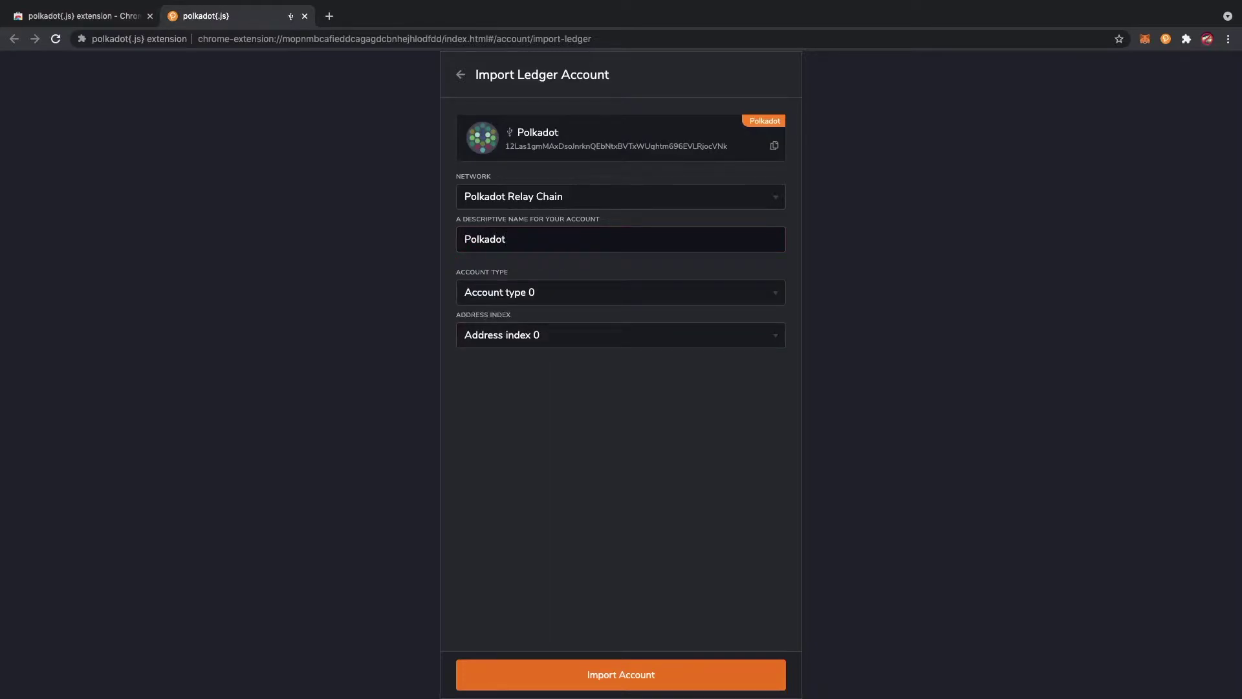
text(rMain X)
click(569, 297)
click(543, 306)
click(554, 343)
click(551, 293)
click(551, 293)
click(565, 269)
click(616, 680)
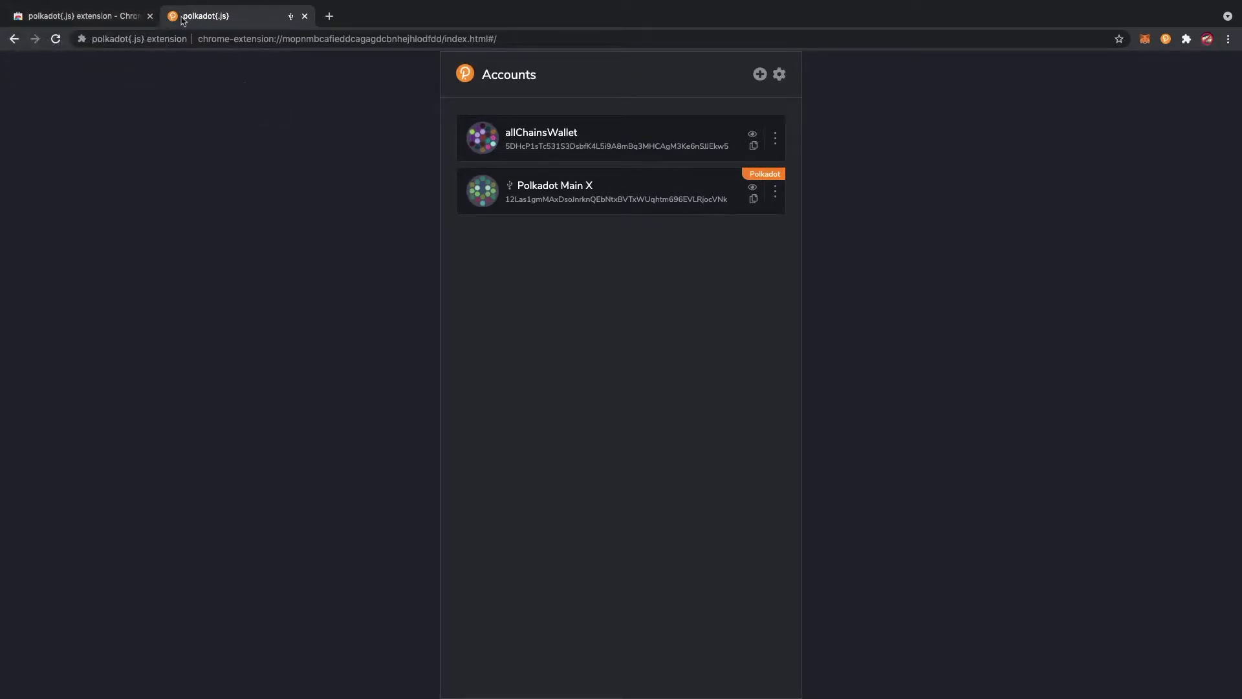
click(295, 41)
key(super+Tab)
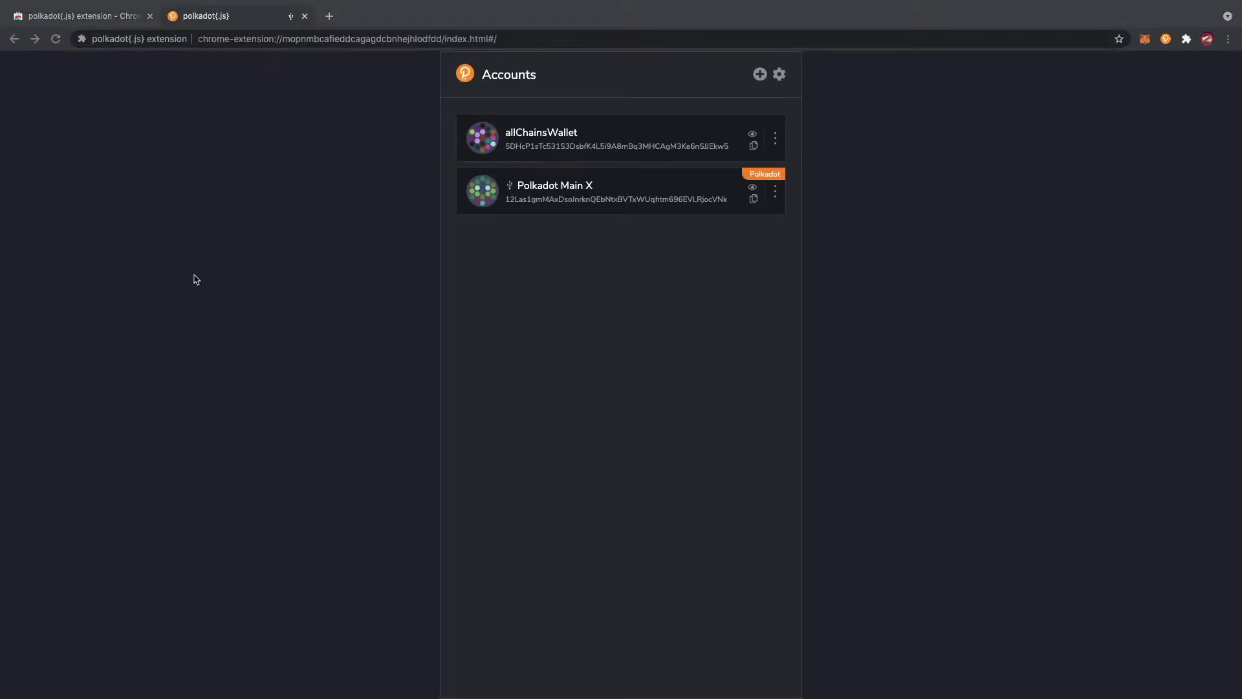
click(374, 39)
text(https://polkadot.js.org/apps)
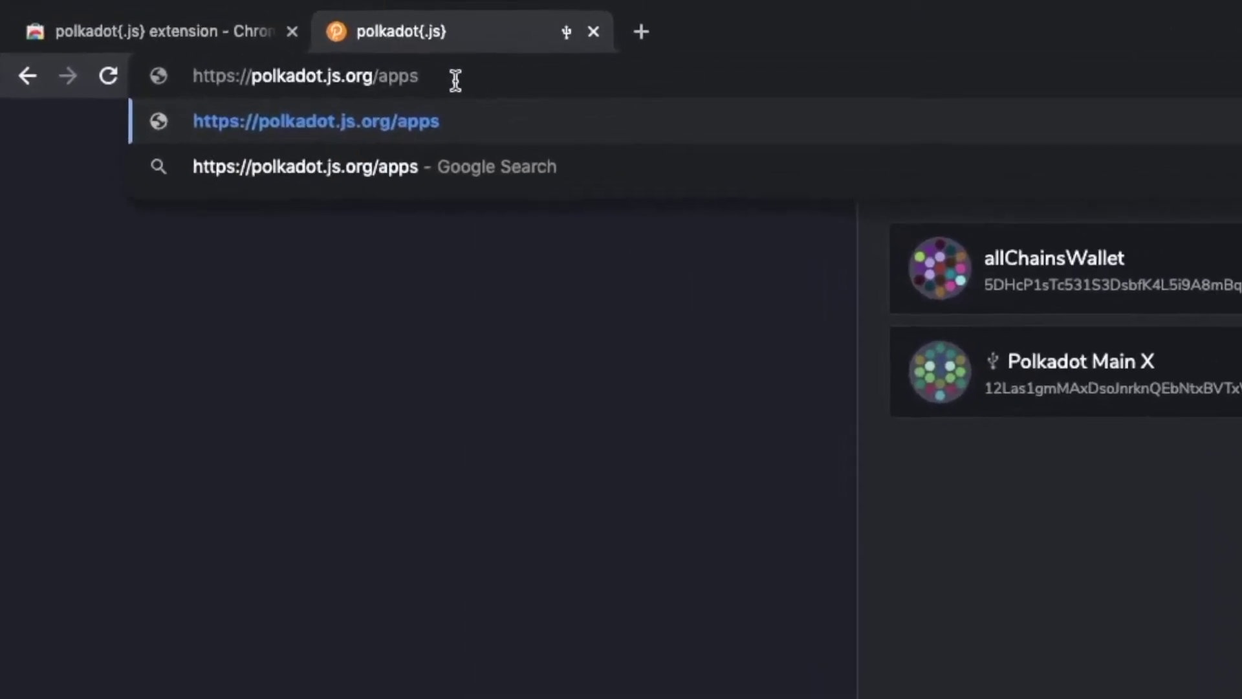
key(Return)
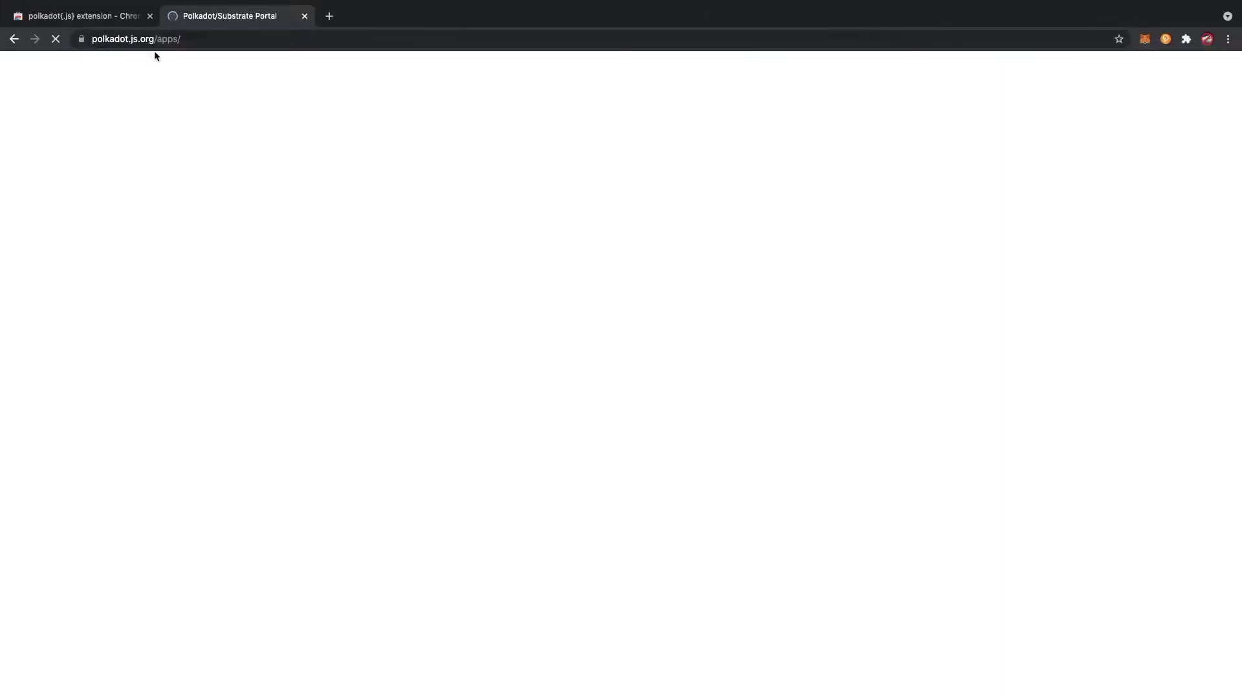
Return from the Chrome Web Store listing to the polkadot.js.org home page and locate the hosted apps wallet link
click(77, 17)
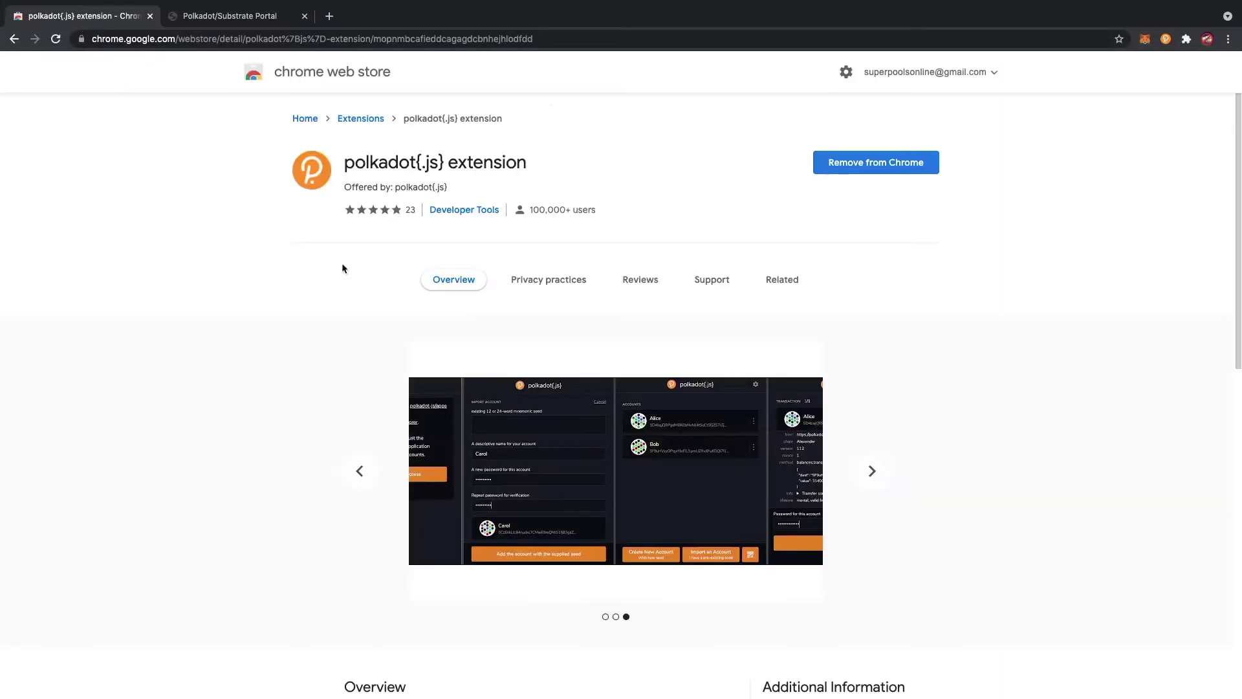
click(14, 39)
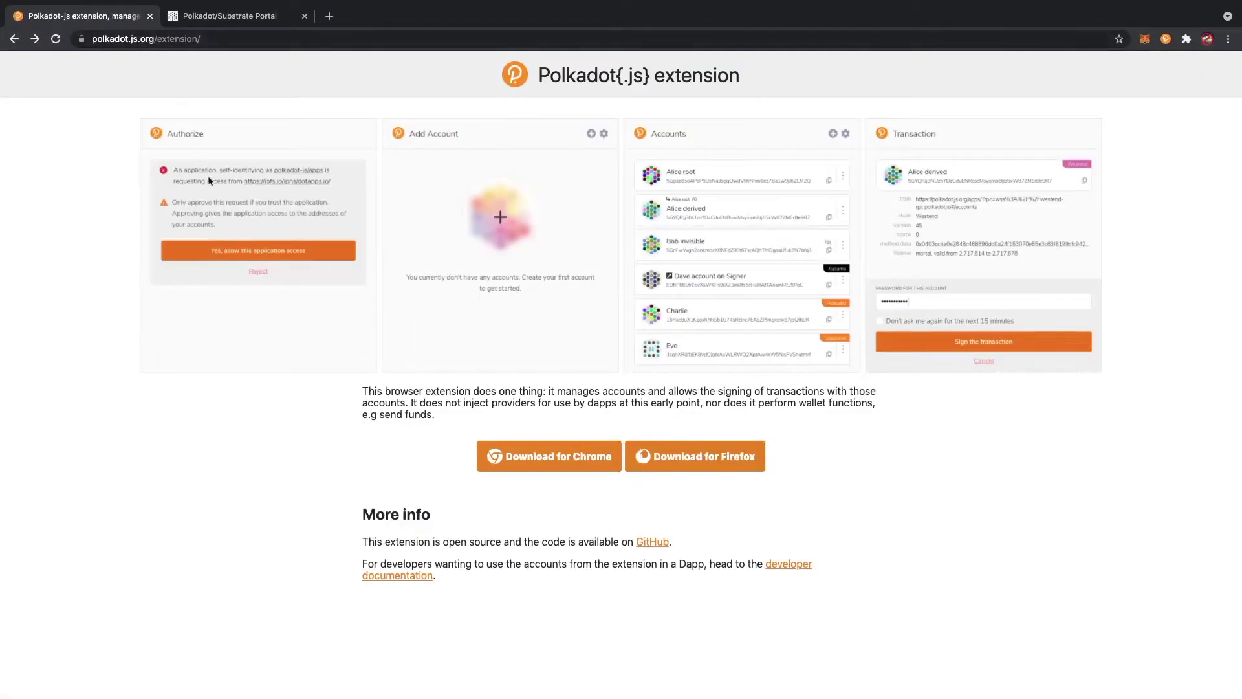
click(14, 39)
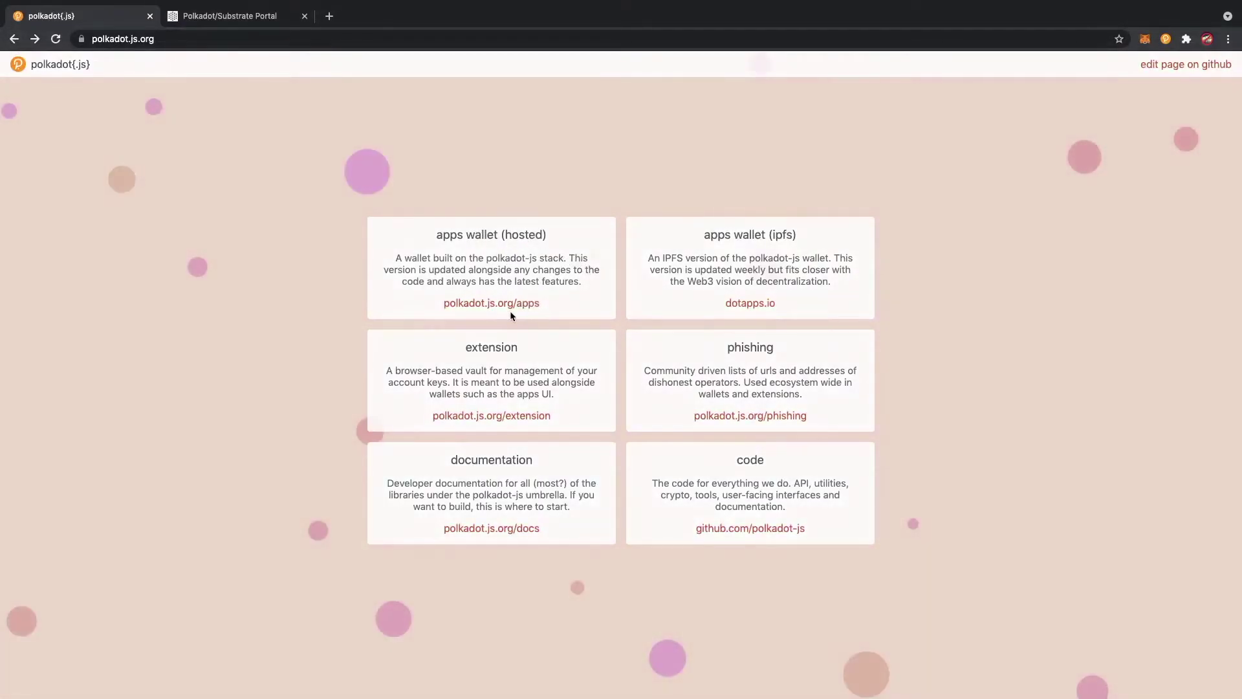
click(486, 287)
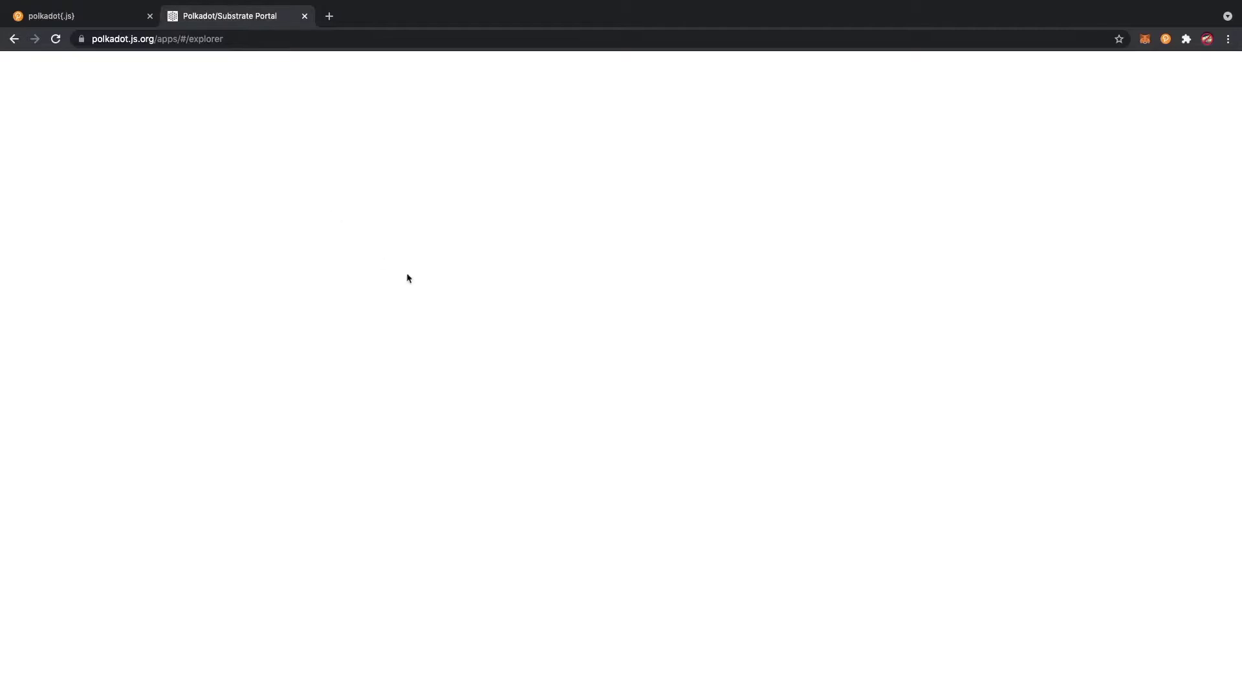
Open the portal's My accounts page and review the details and address of the Polkadot Main X account
mouse_move(204, 71)
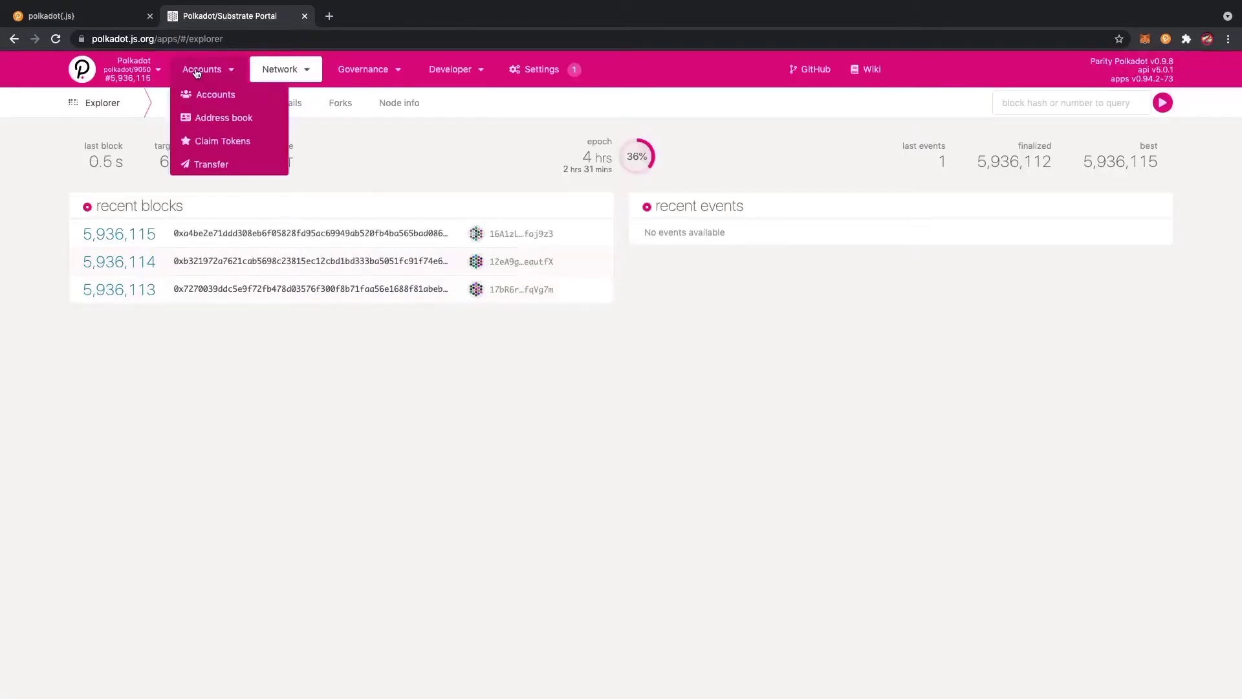
click(201, 99)
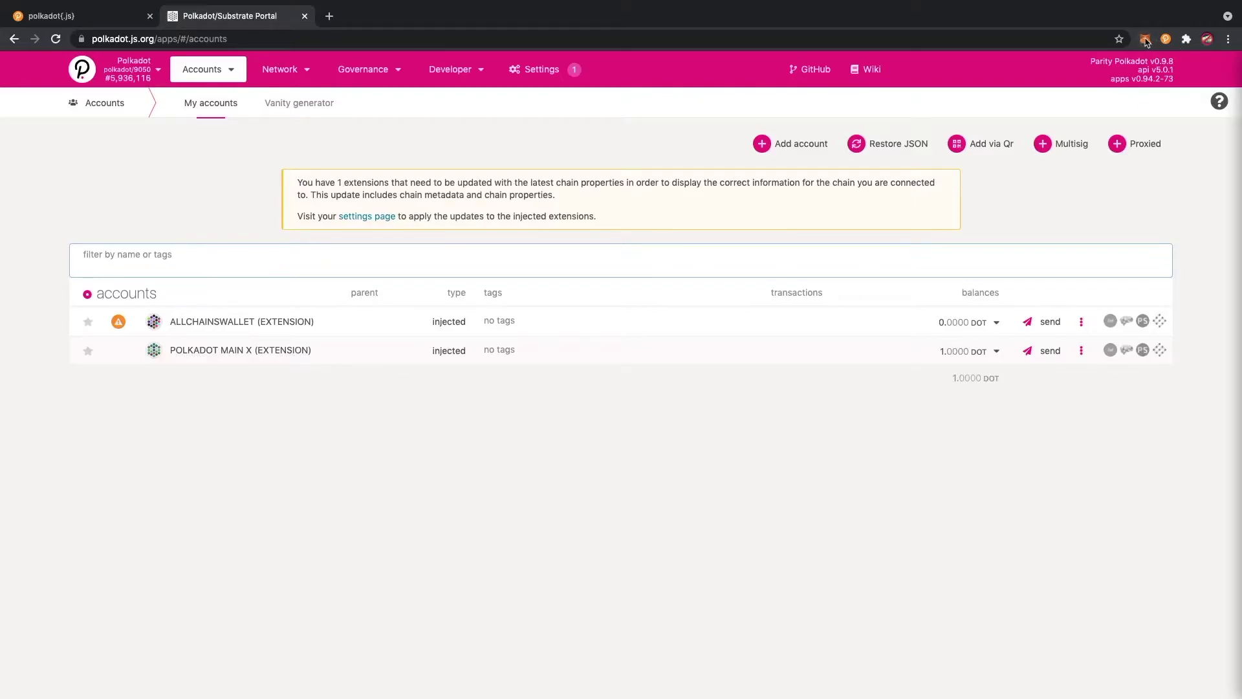
click(541, 547)
click(276, 348)
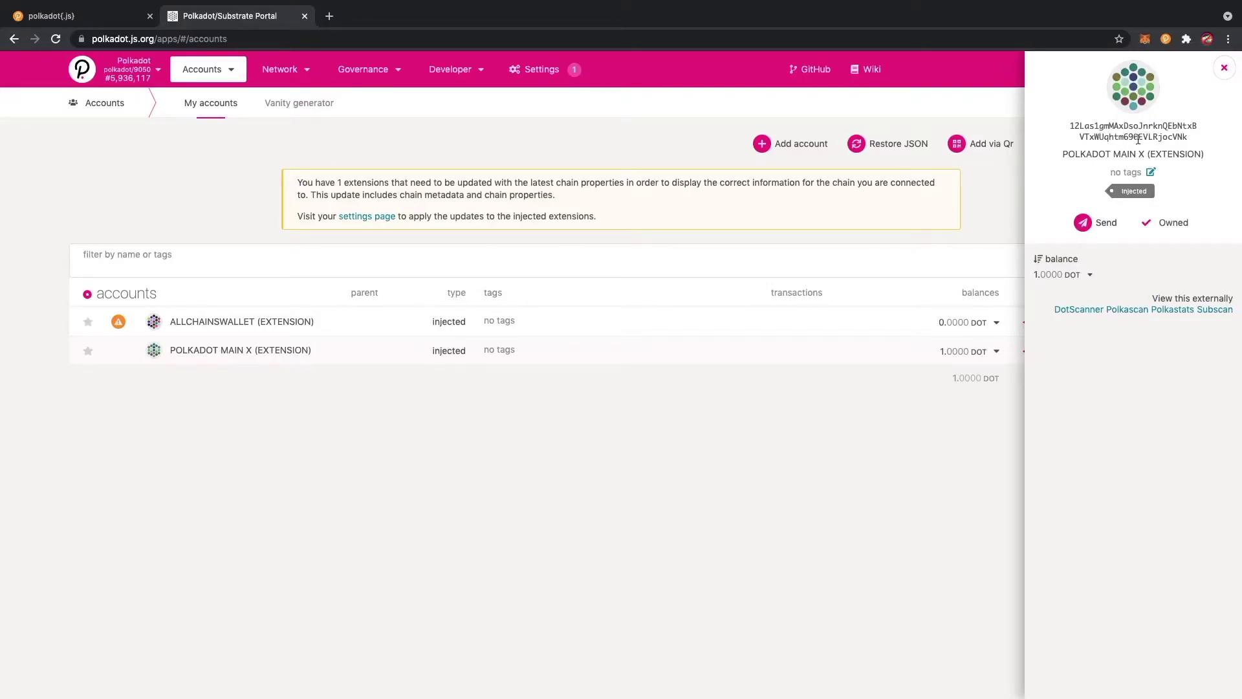
drag(1071, 124, 1189, 138)
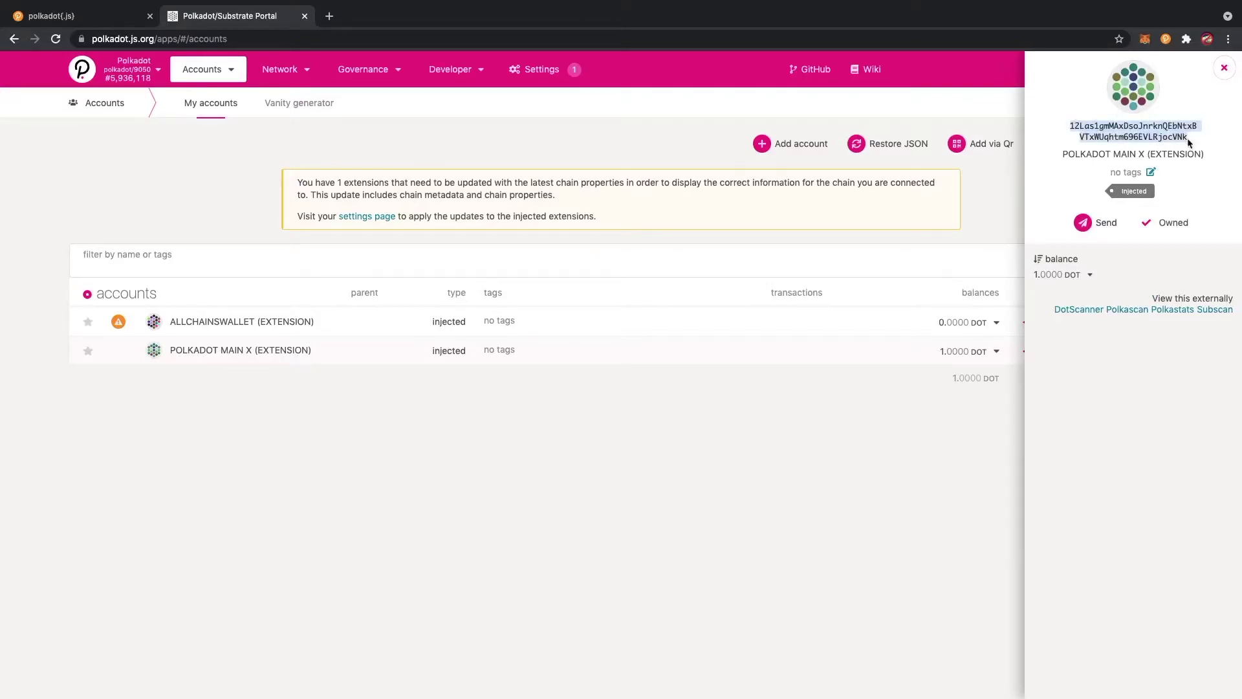
click(570, 507)
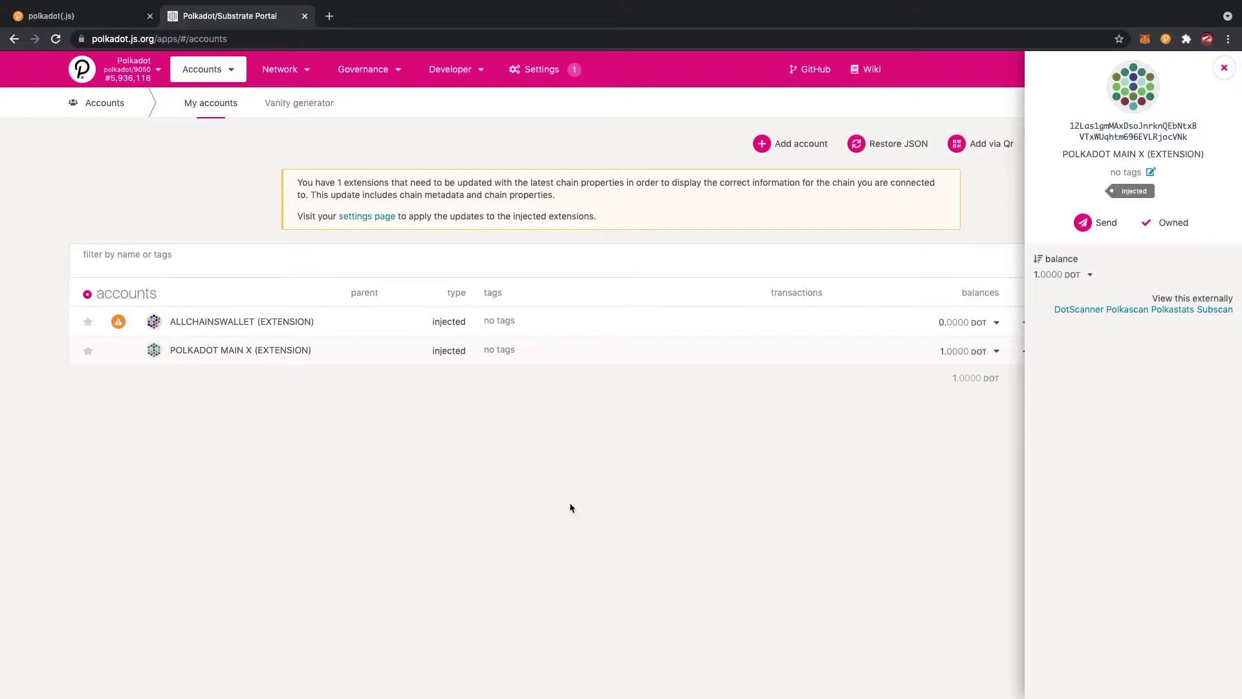
click(1224, 67)
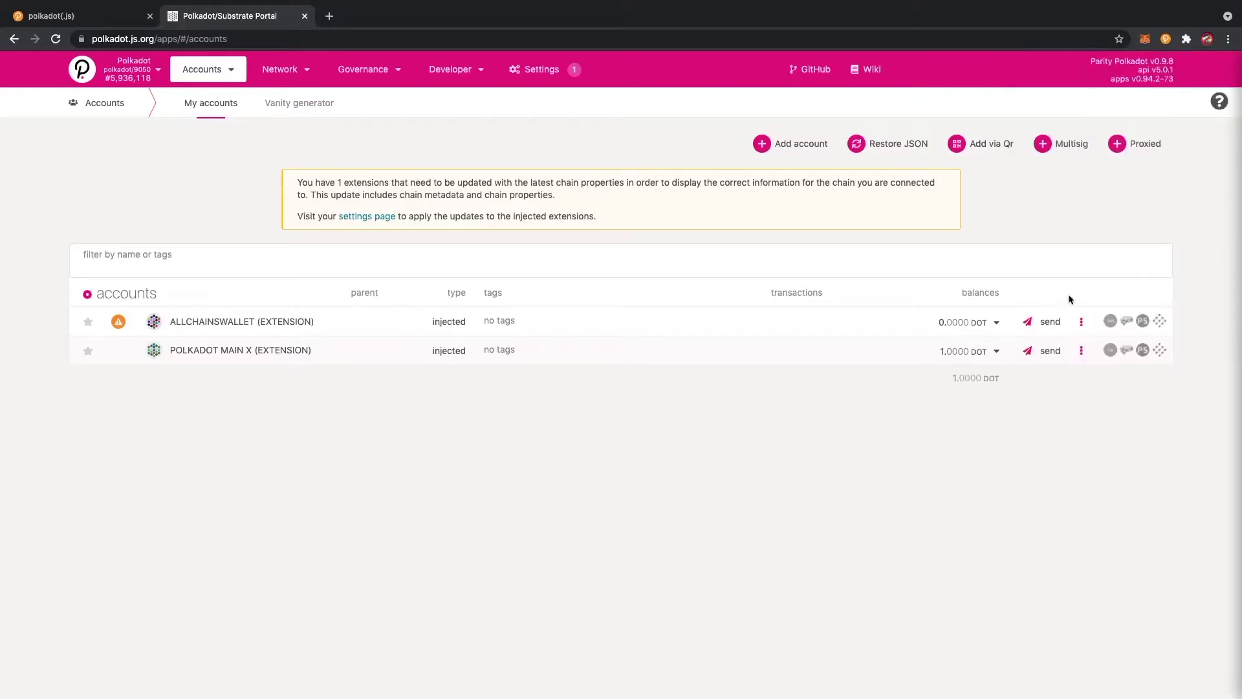
Check the allChainsWallet account in the polkadot{.js} extension's account list
click(1144, 39)
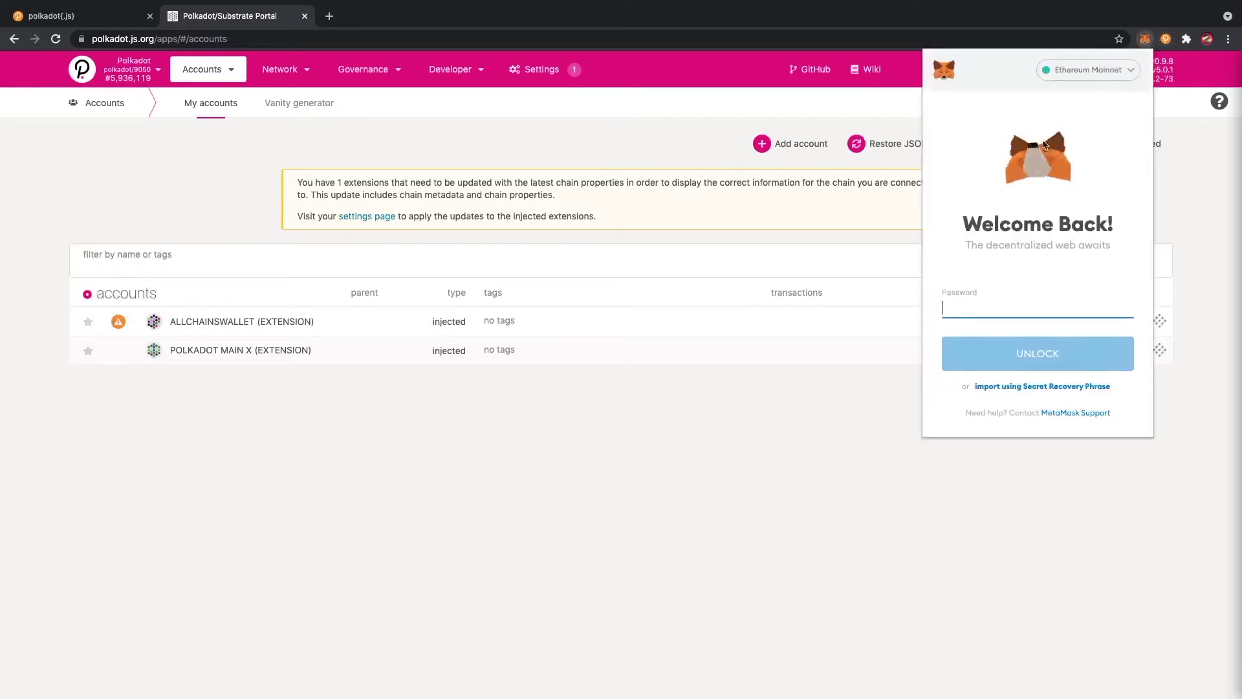
click(860, 314)
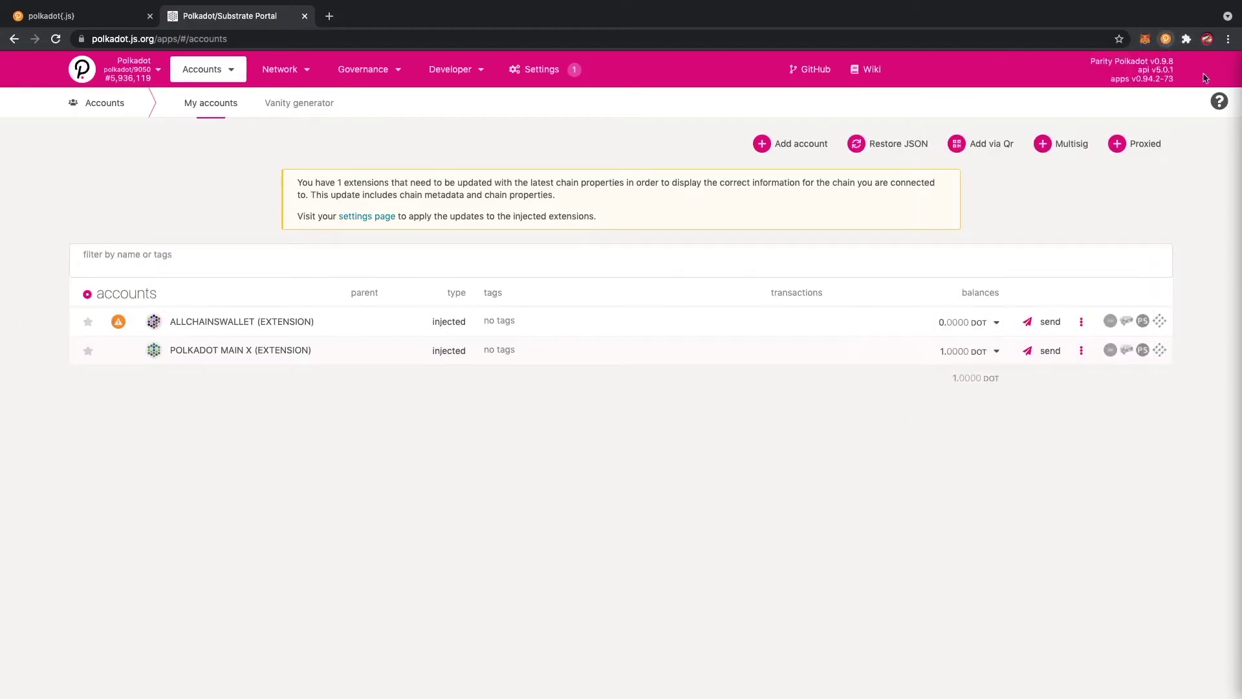
click(1166, 39)
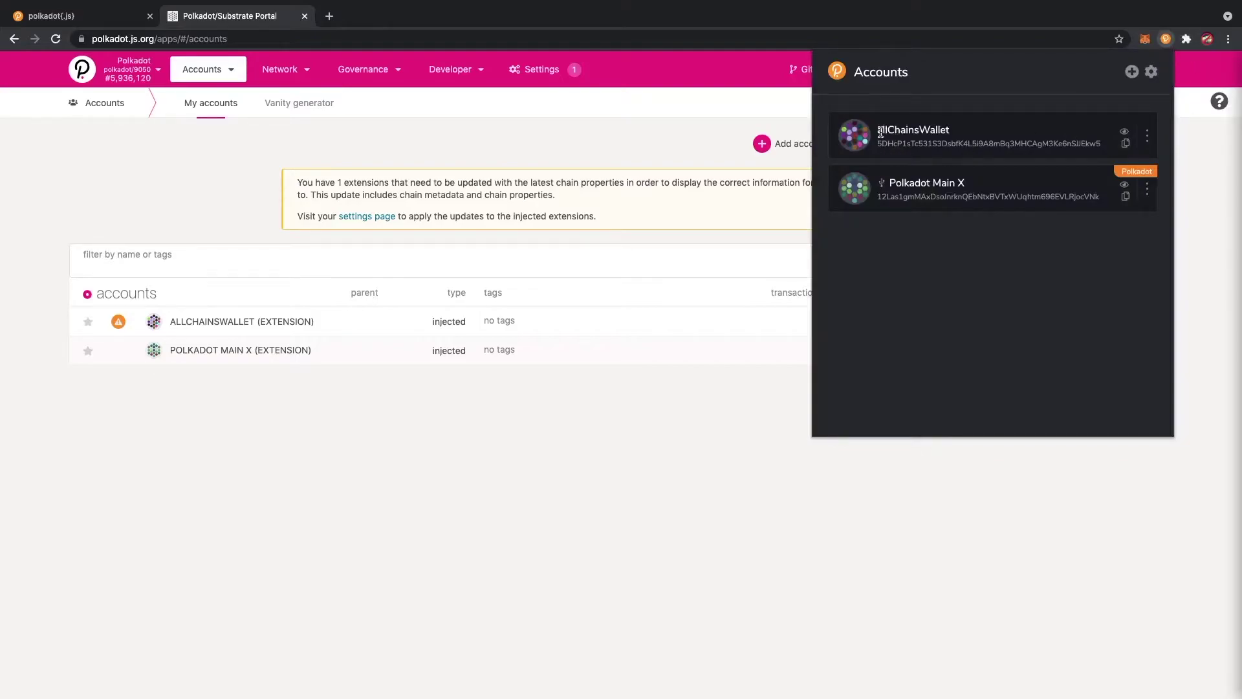
drag(879, 130, 951, 130)
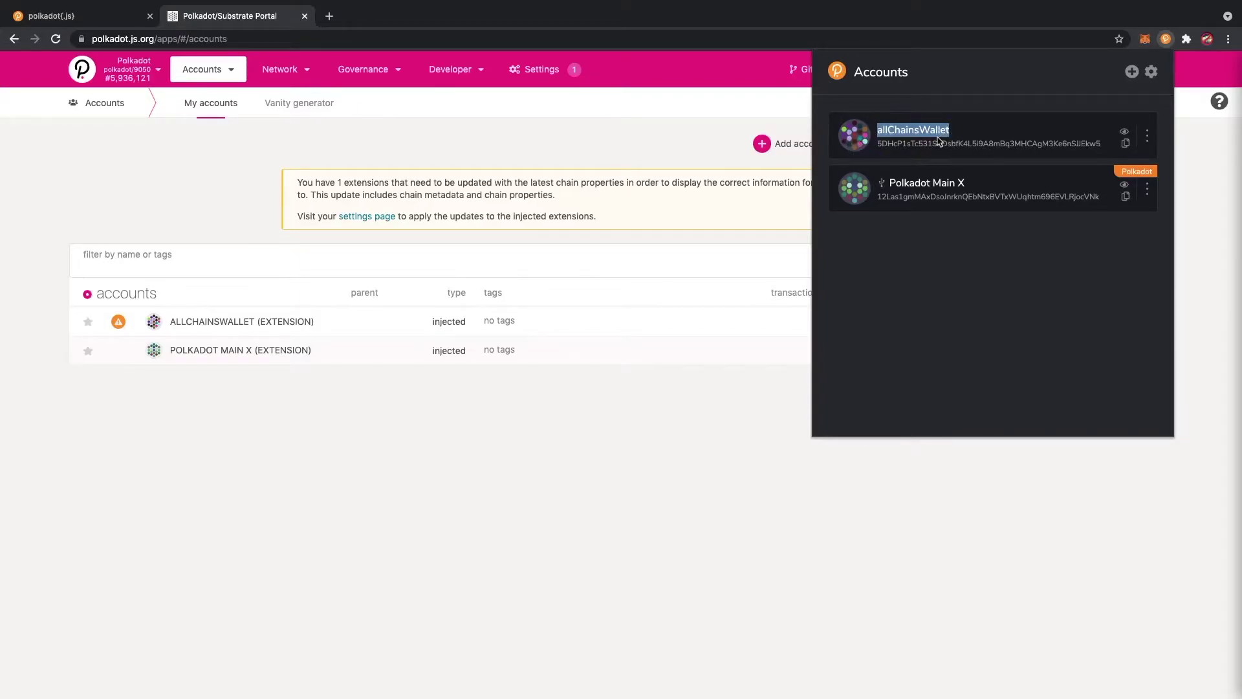
click(93, 167)
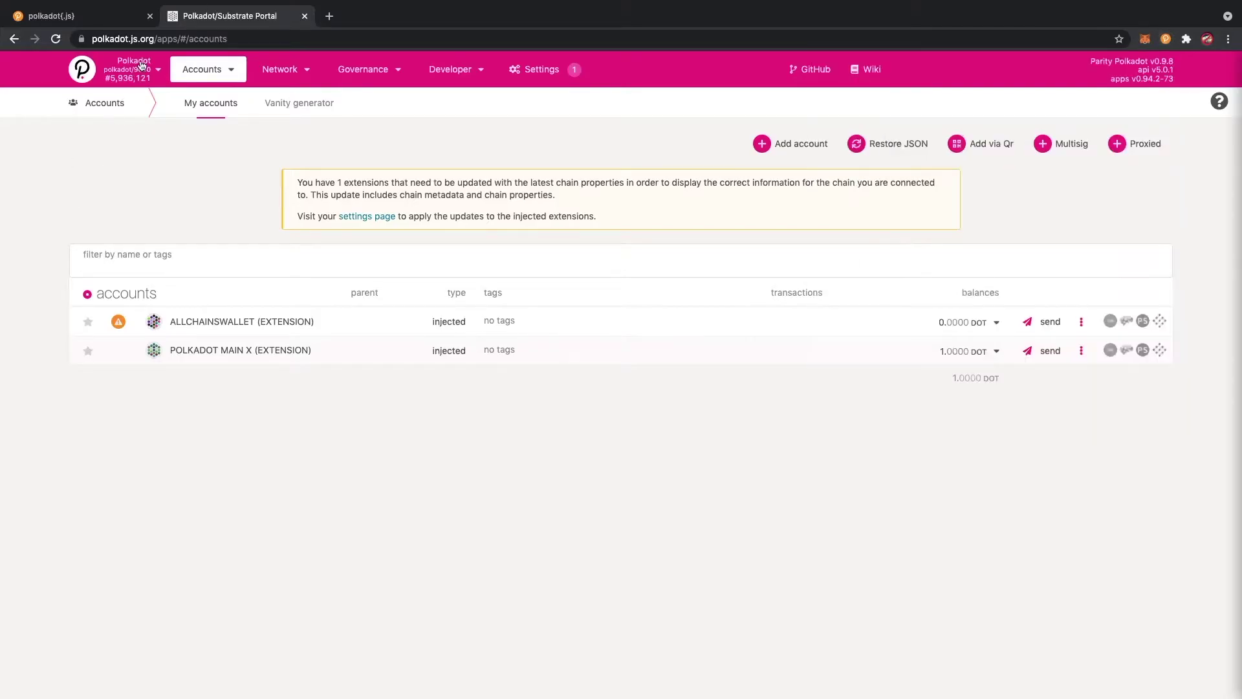
Review the networks the portal can connect to, including the Polkadot hosts and the Live Networks list
click(139, 68)
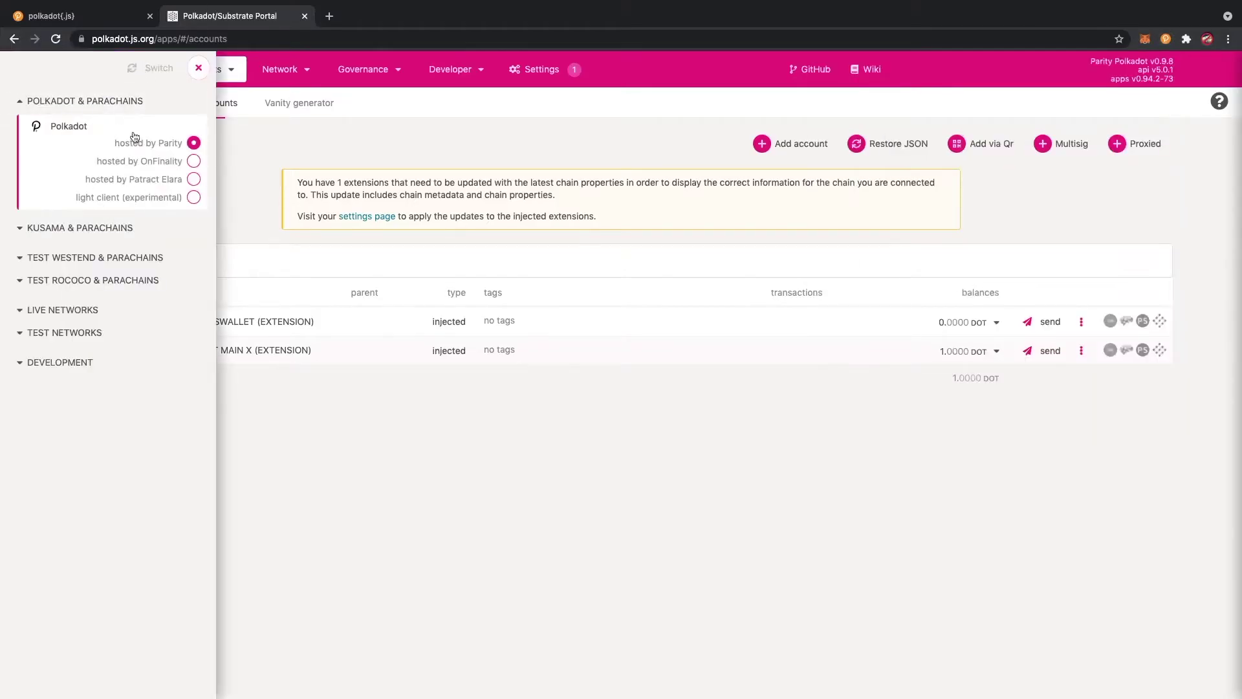
click(24, 316)
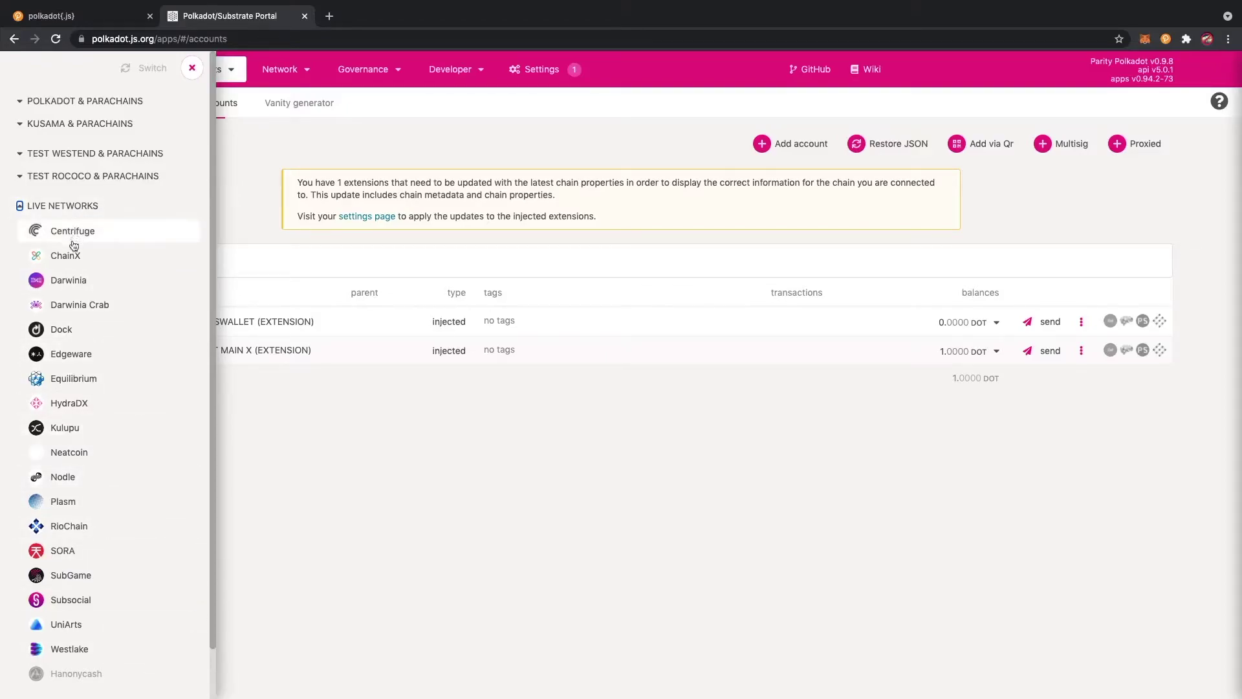
scroll(91, 582, down, 2)
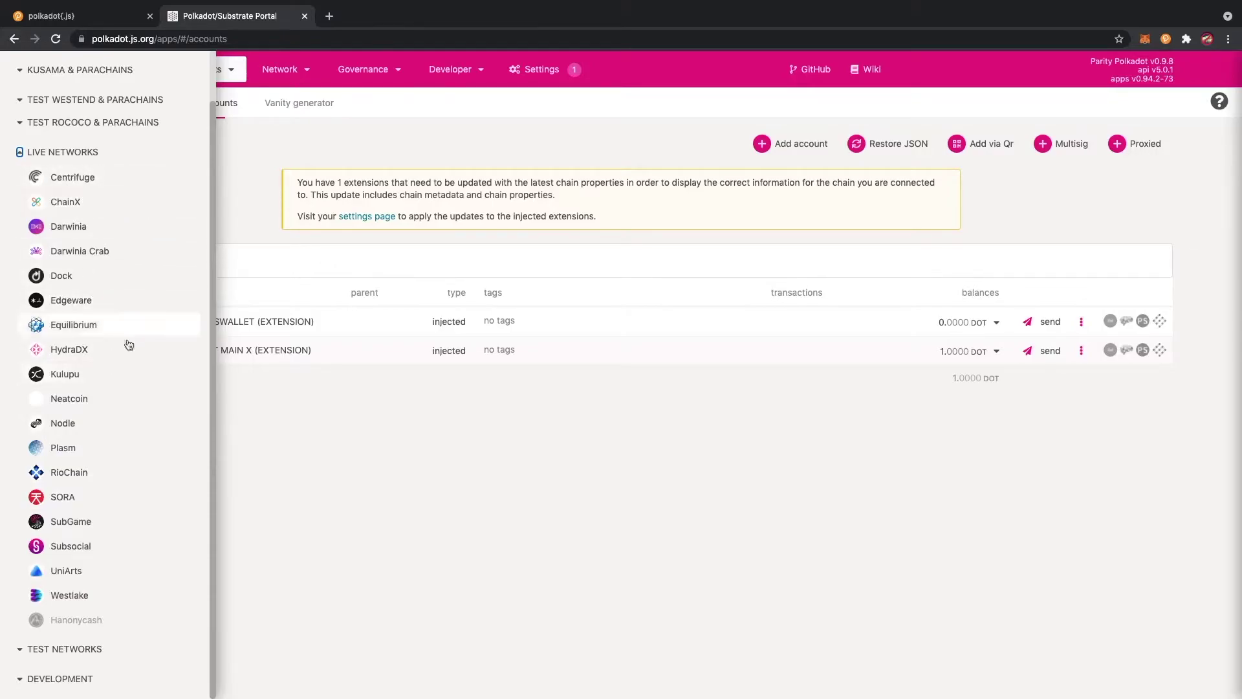
click(22, 154)
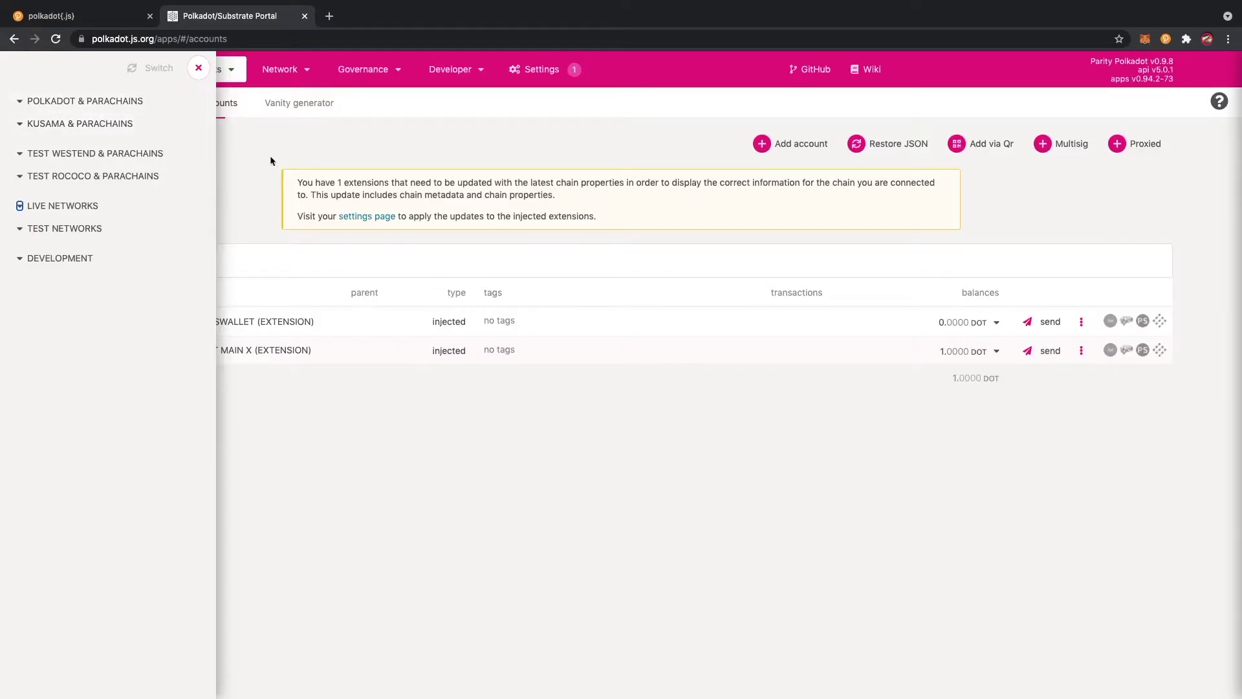
click(198, 67)
Compare the allChainsWallet and Polkadot Main X accounts in the polkadot{.js} extension
click(1165, 39)
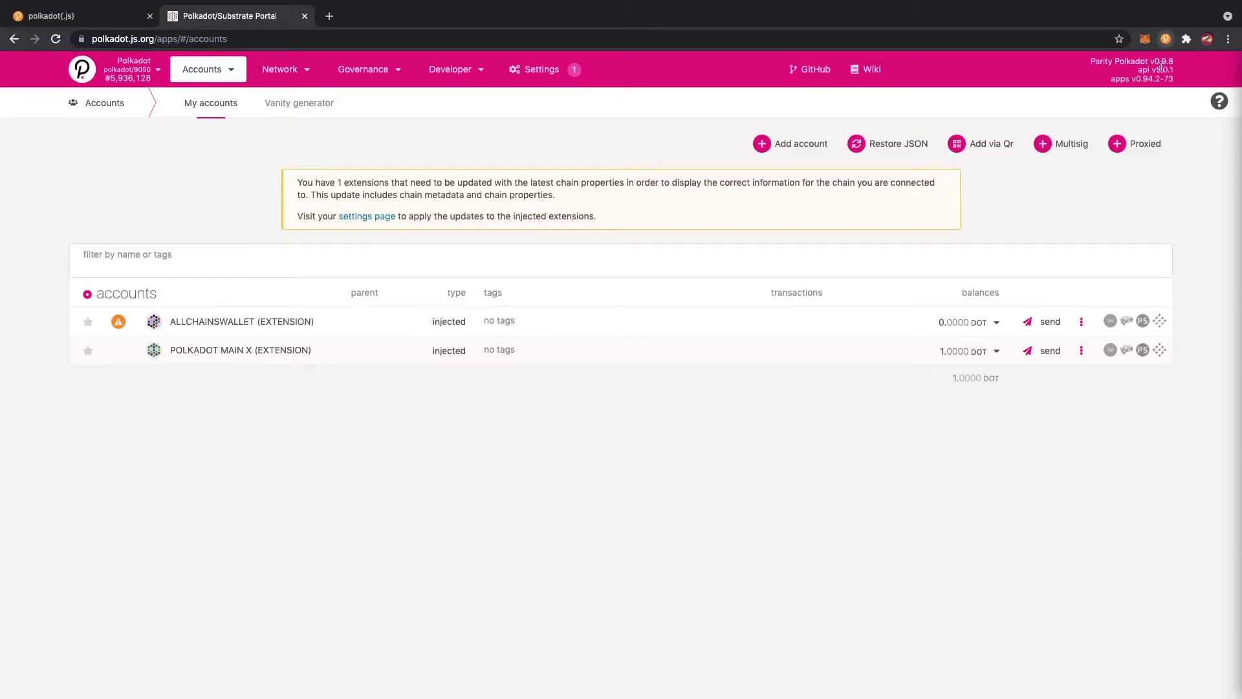
drag(967, 134, 876, 131)
drag(965, 184, 902, 183)
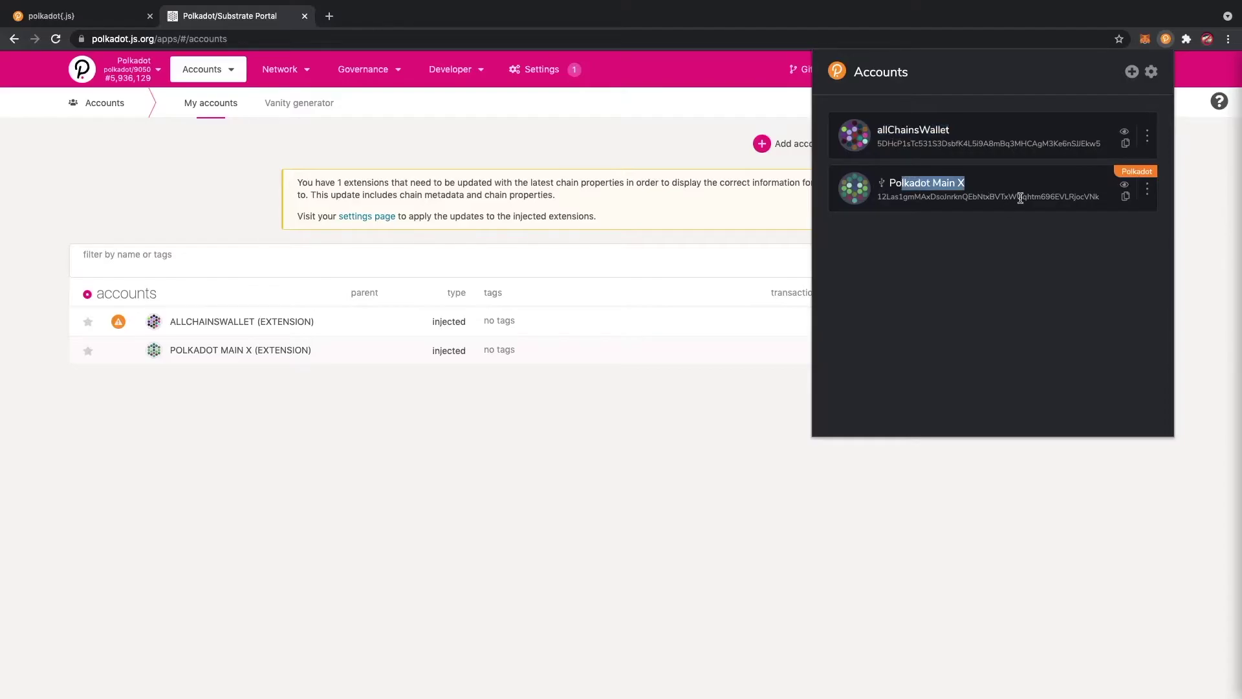
click(460, 537)
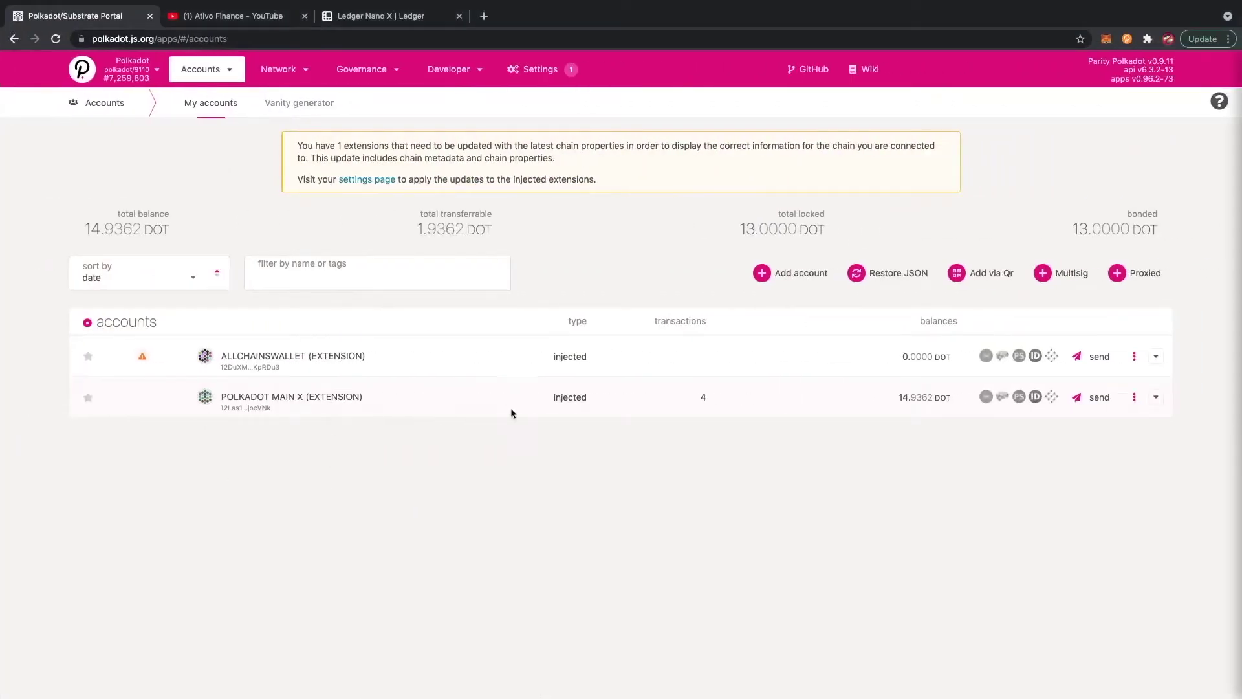
Copy the Polkadot Main X account's address and switch to the portal window holding the sending account
click(257, 397)
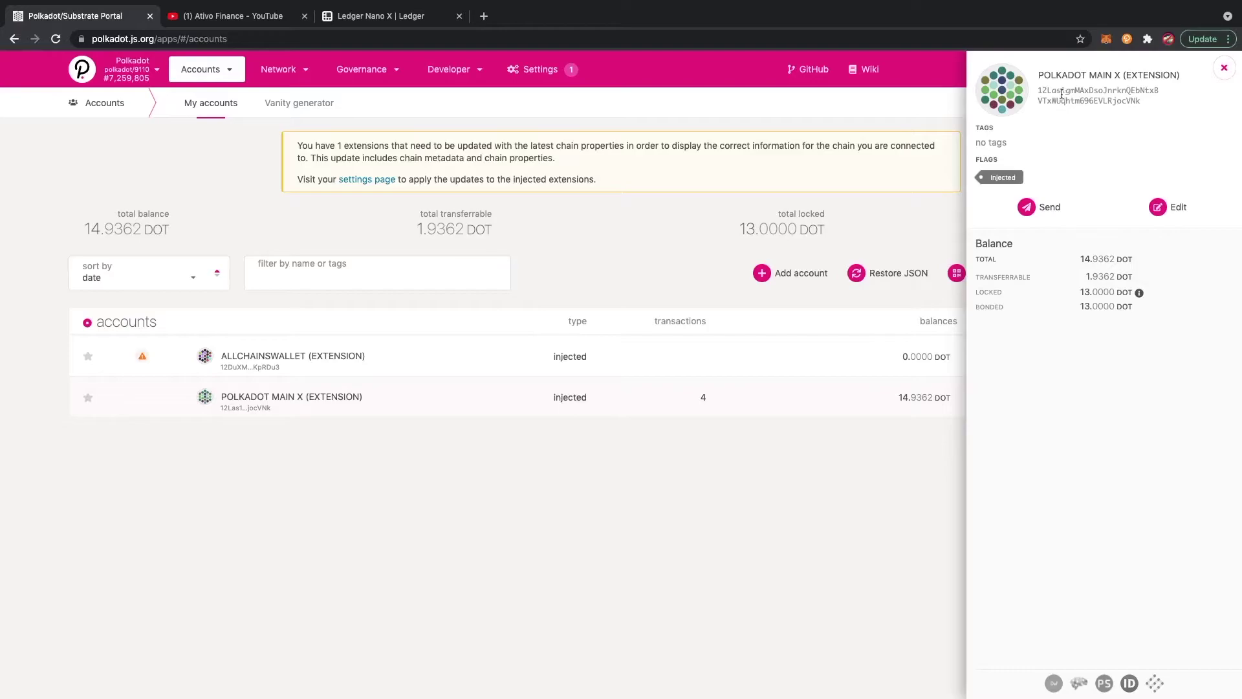
click(1016, 113)
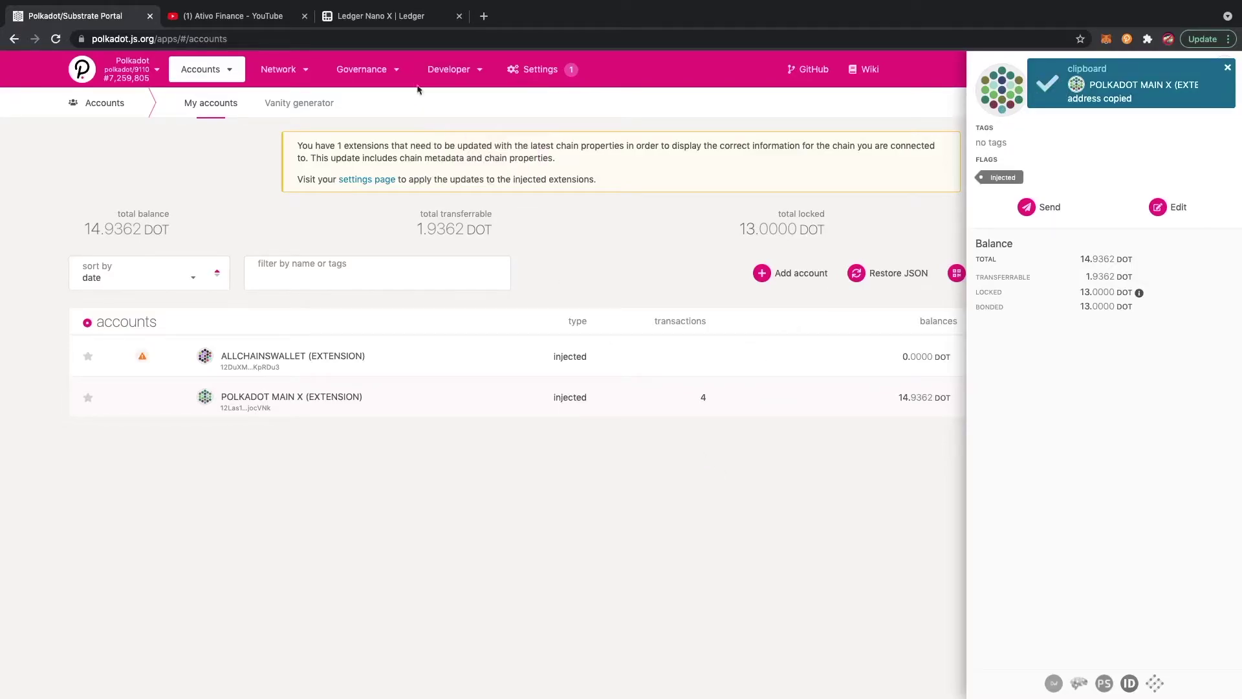
key(ctrl+Left)
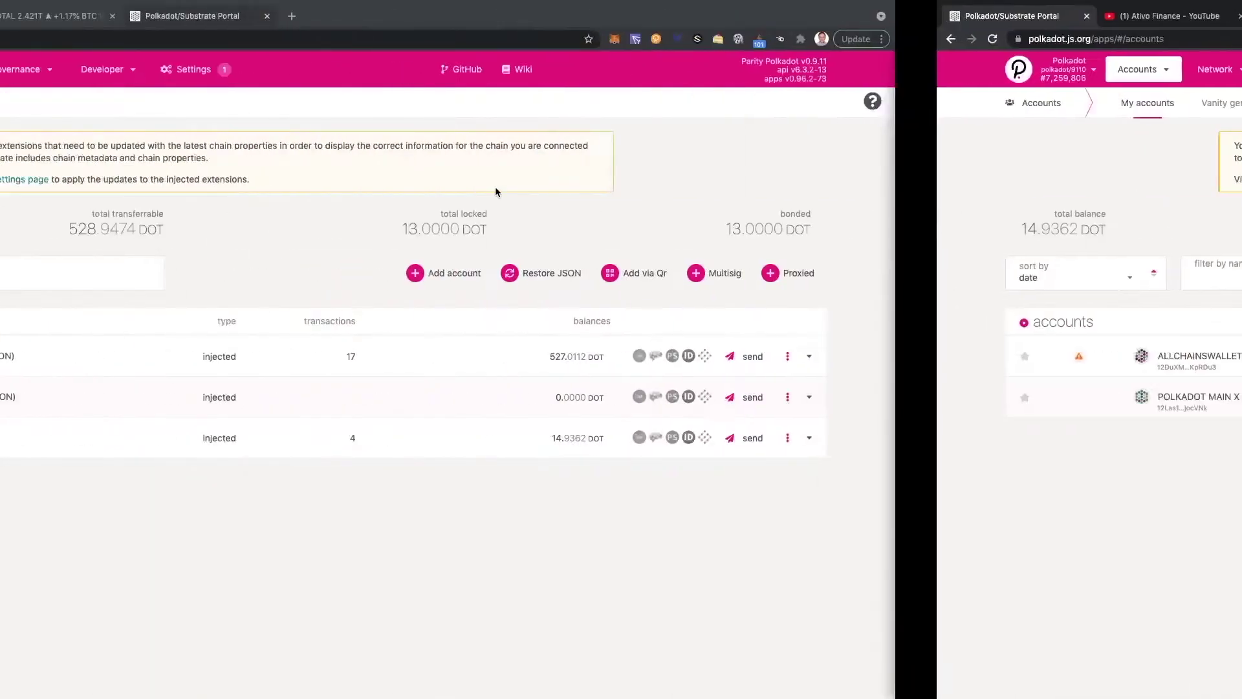
Start sending funds from the first listed account and set the recipient to the copied DOTLEDGERX address
click(1103, 365)
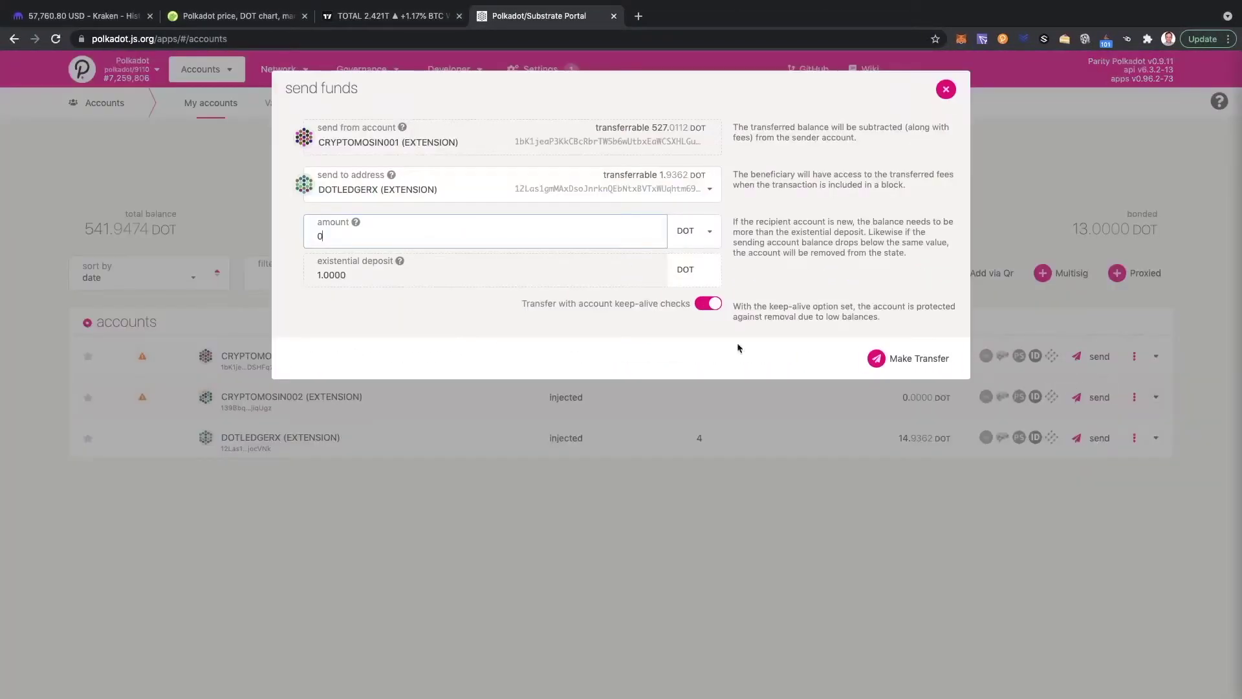
click(466, 186)
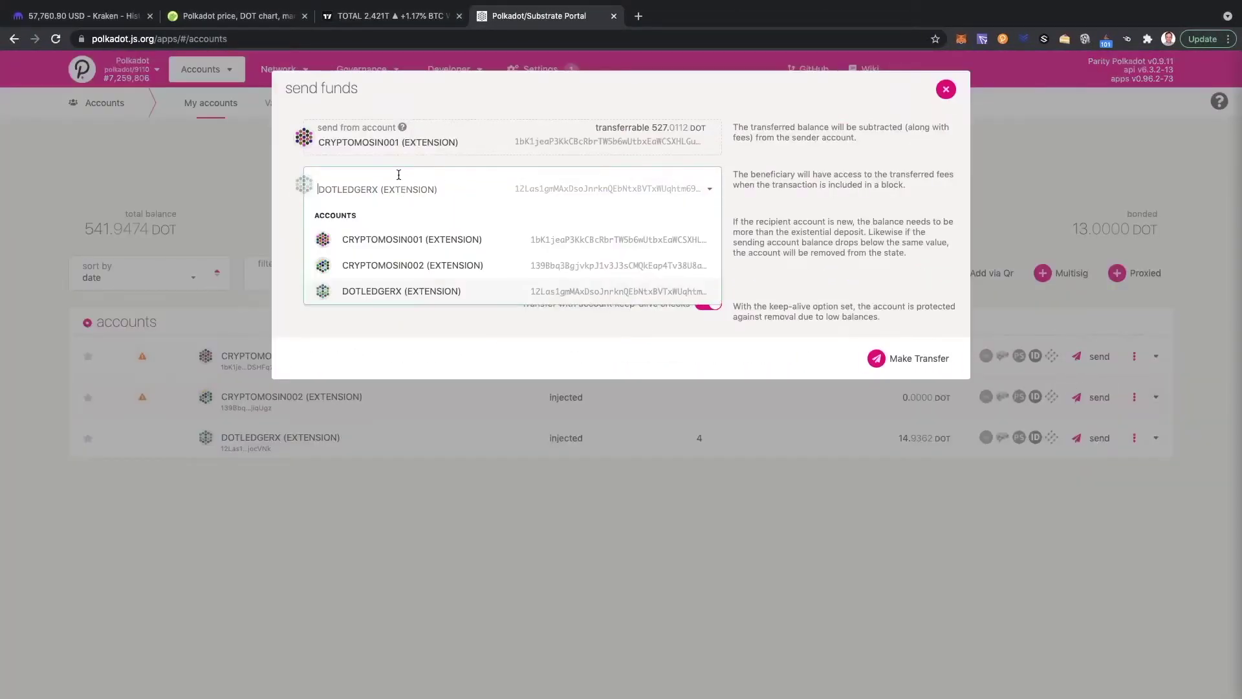
key(super+v)
click(386, 218)
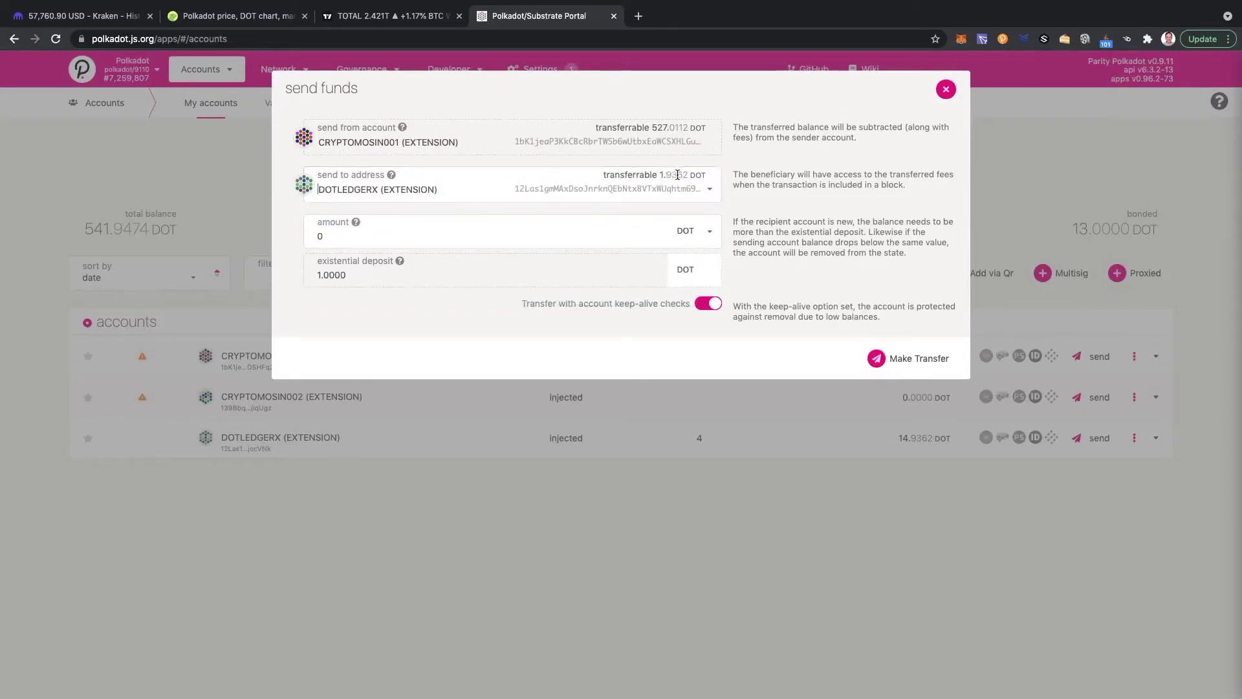
click(525, 231)
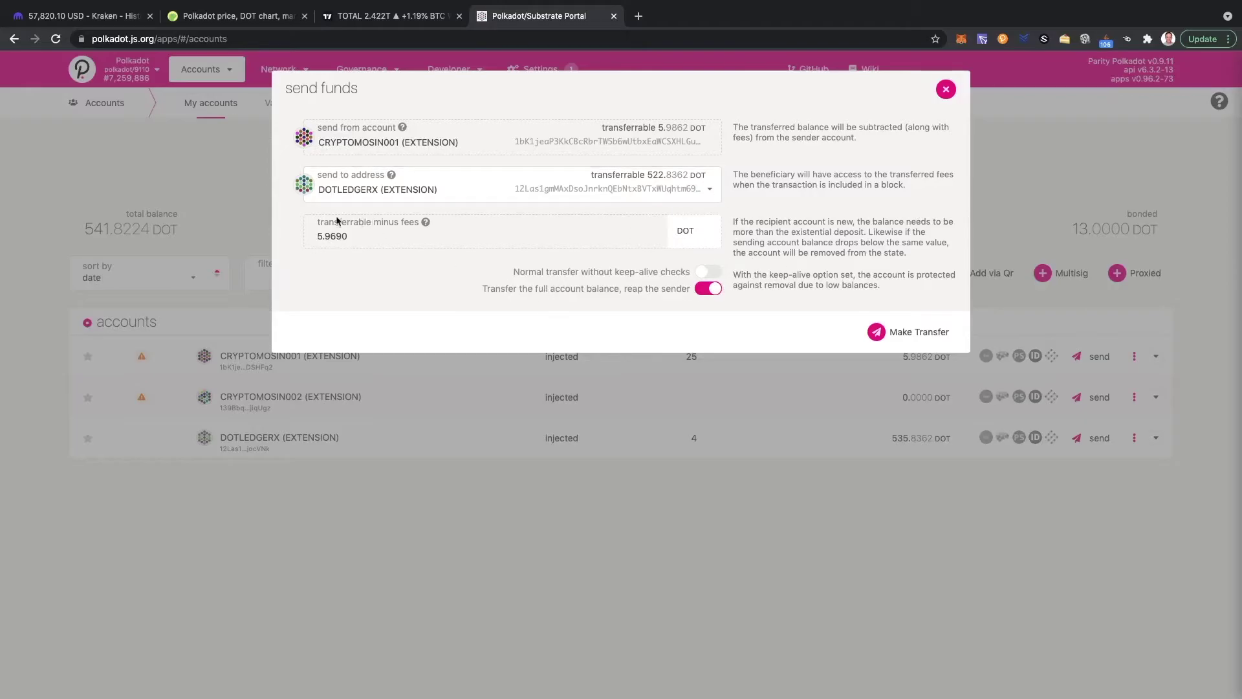
Disable the keep-alive checks, enable transferring the full account balance, and make the transfer to DOTLEDGERX
click(701, 288)
click(706, 306)
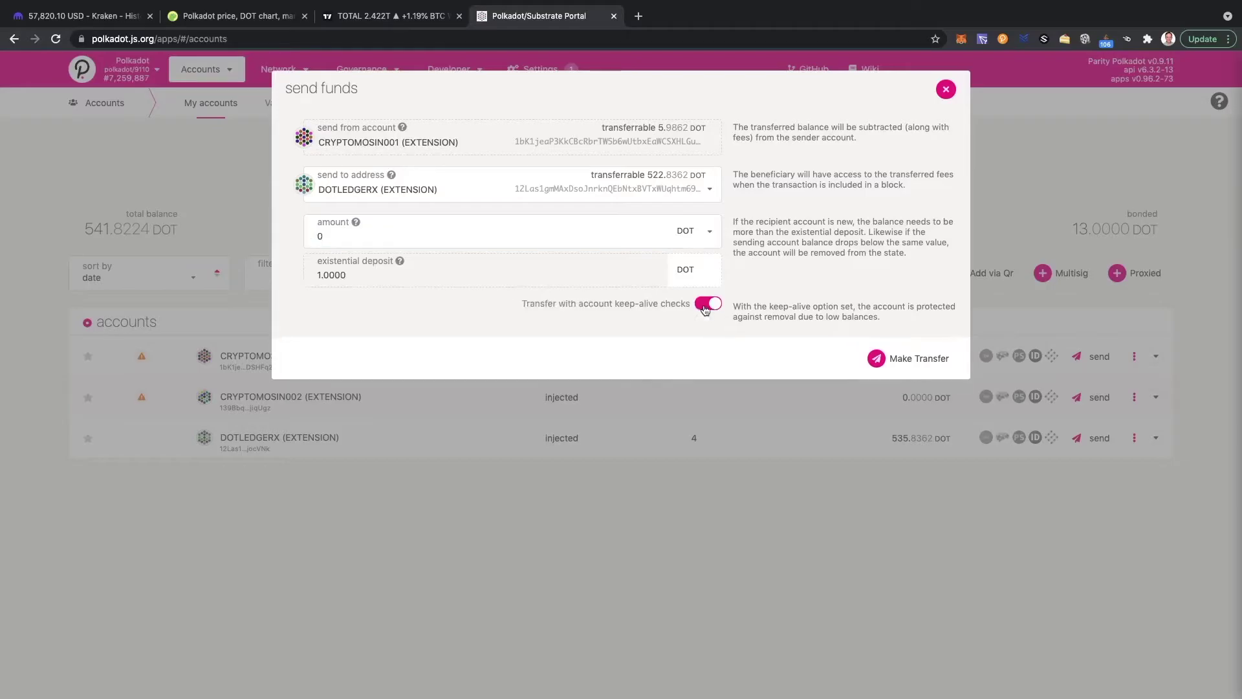
click(707, 306)
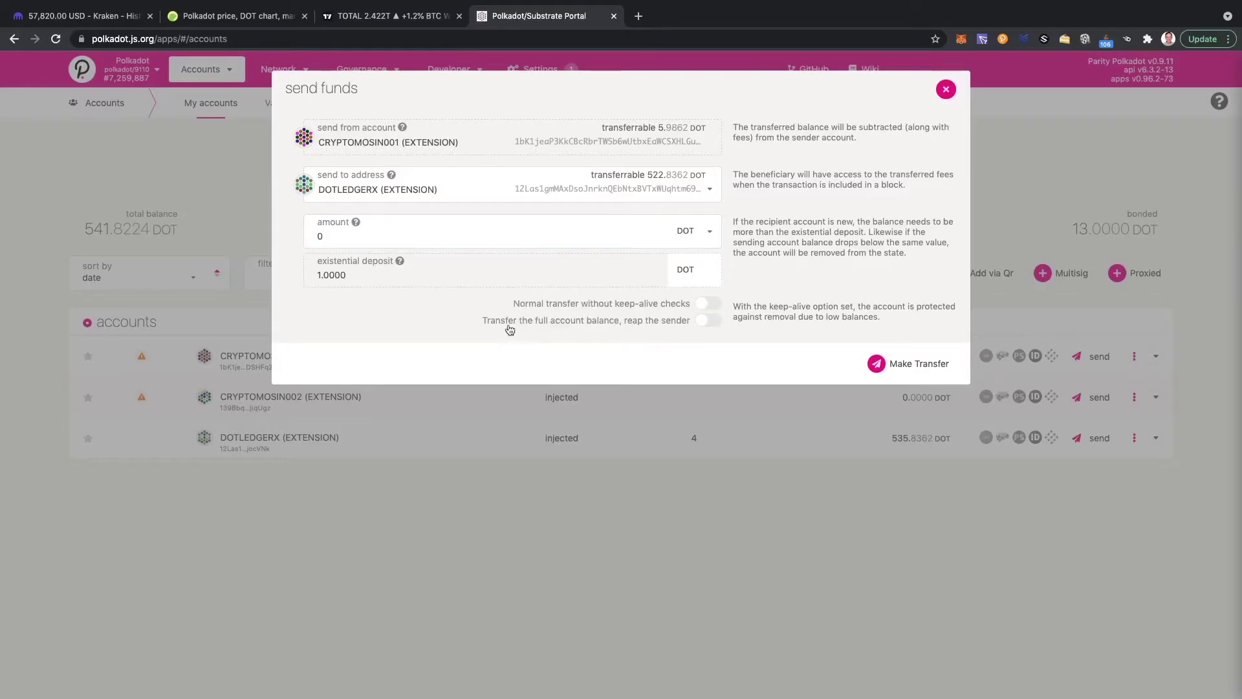
click(709, 321)
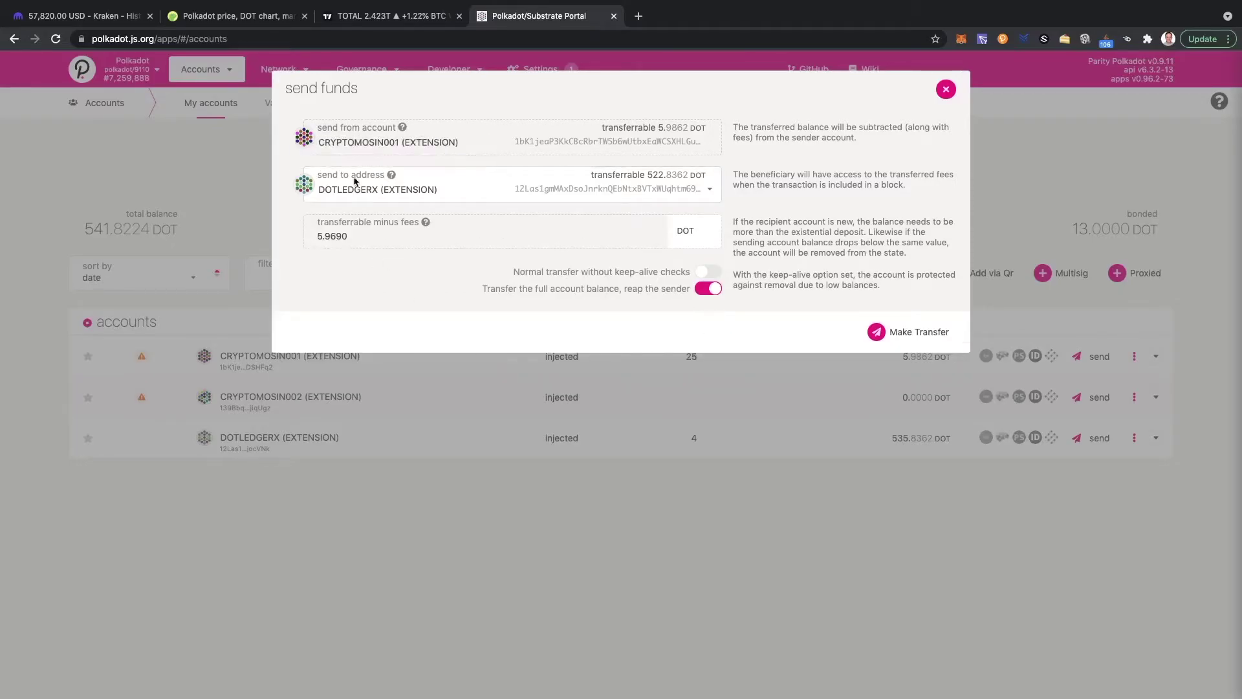
click(916, 331)
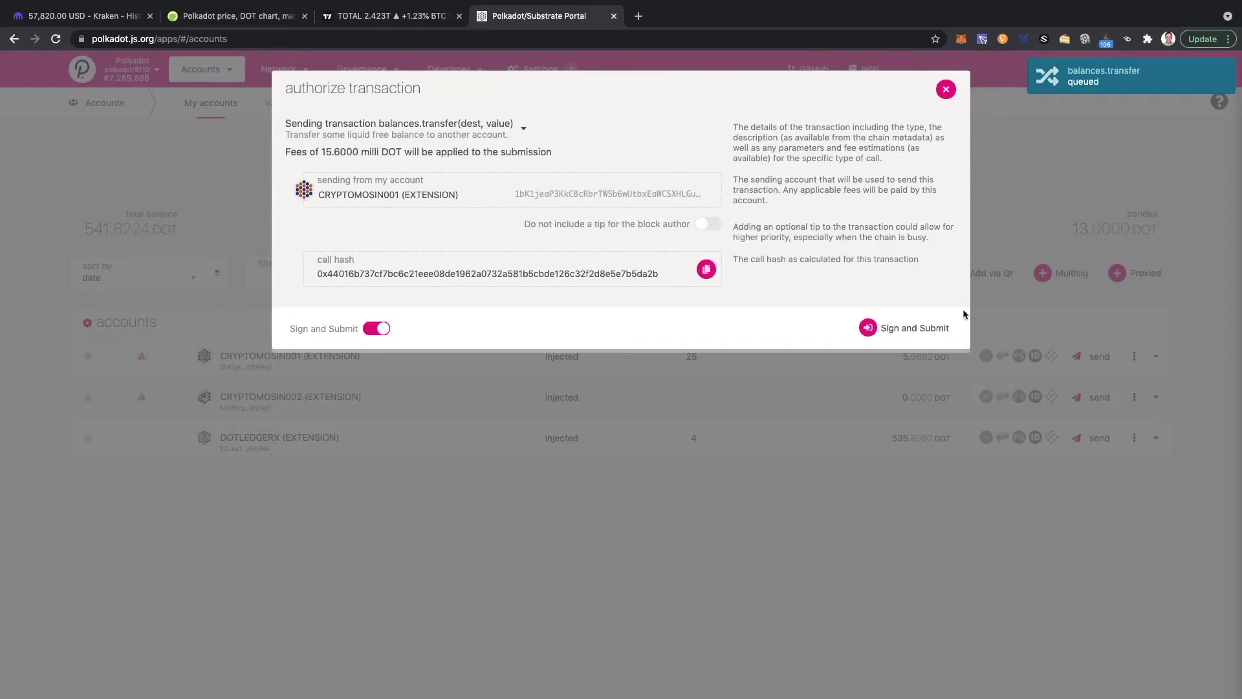
Sign and submit the queued DOT transfer, and close the Polkadot Main X account details in the receiving portal
click(915, 327)
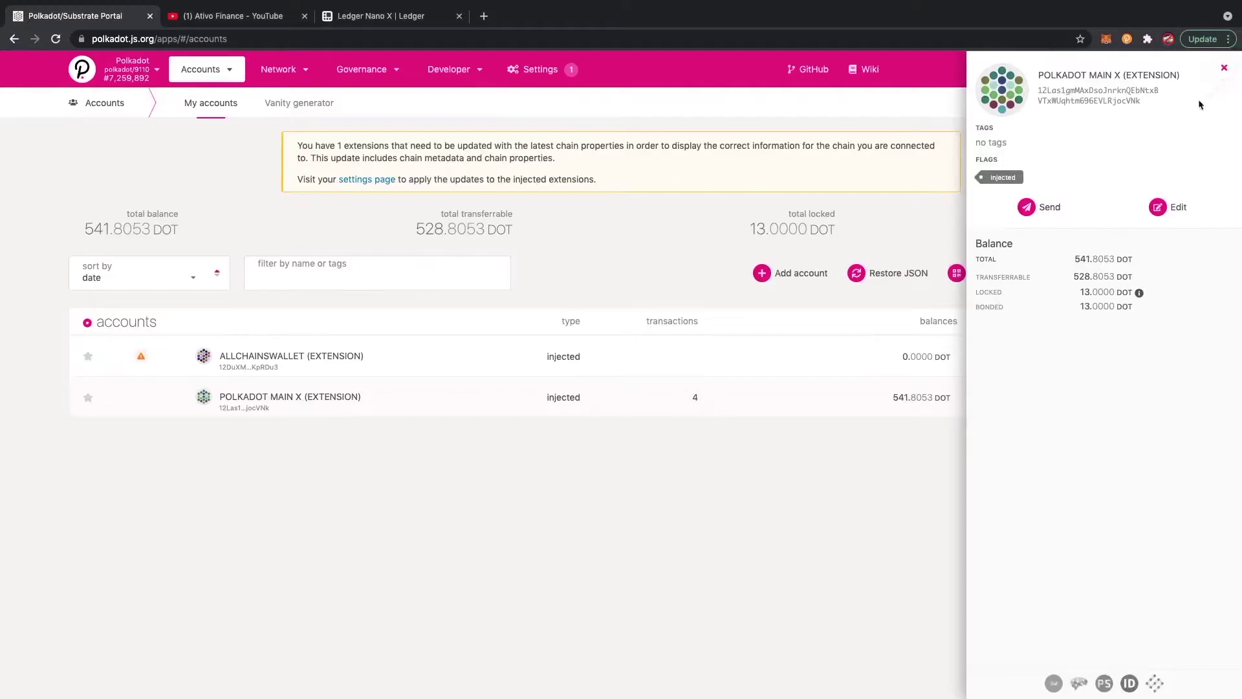
click(1224, 68)
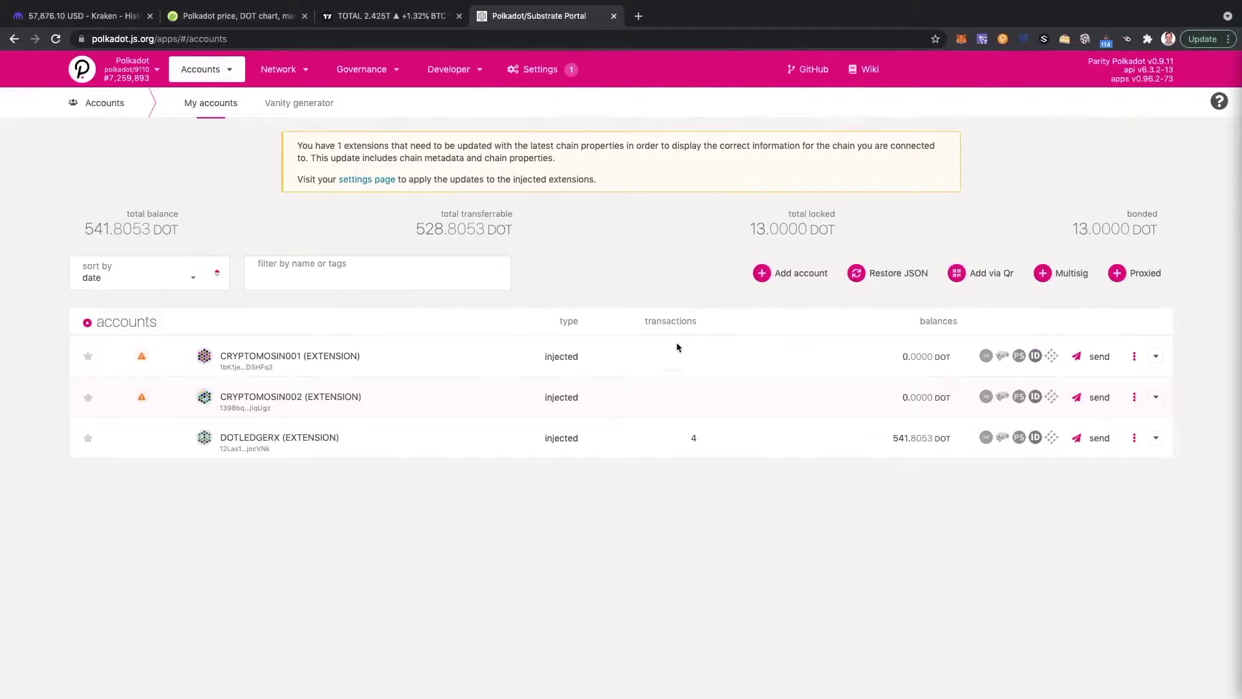
Switch to the Kraken ledger history and compare the staked Polkadot rewards and balances since the 08/10/21 staking transfer
click(77, 15)
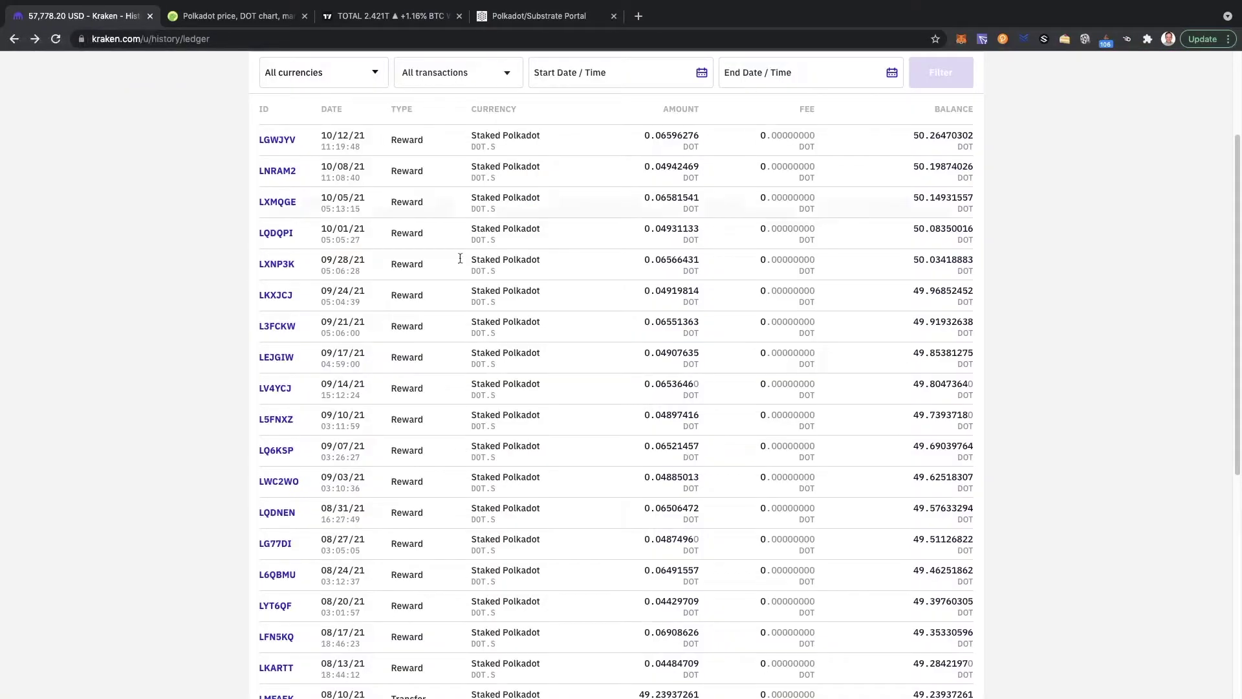
scroll(970, 350, down, 3)
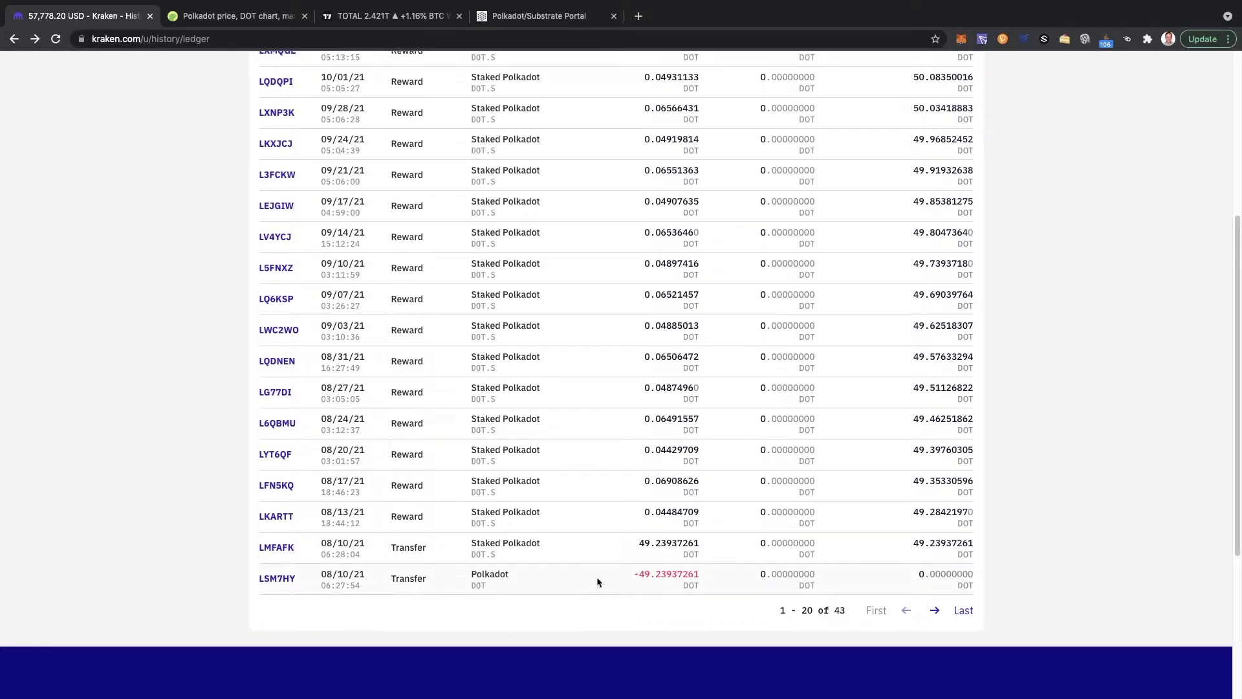
scroll(597, 582, up, 1)
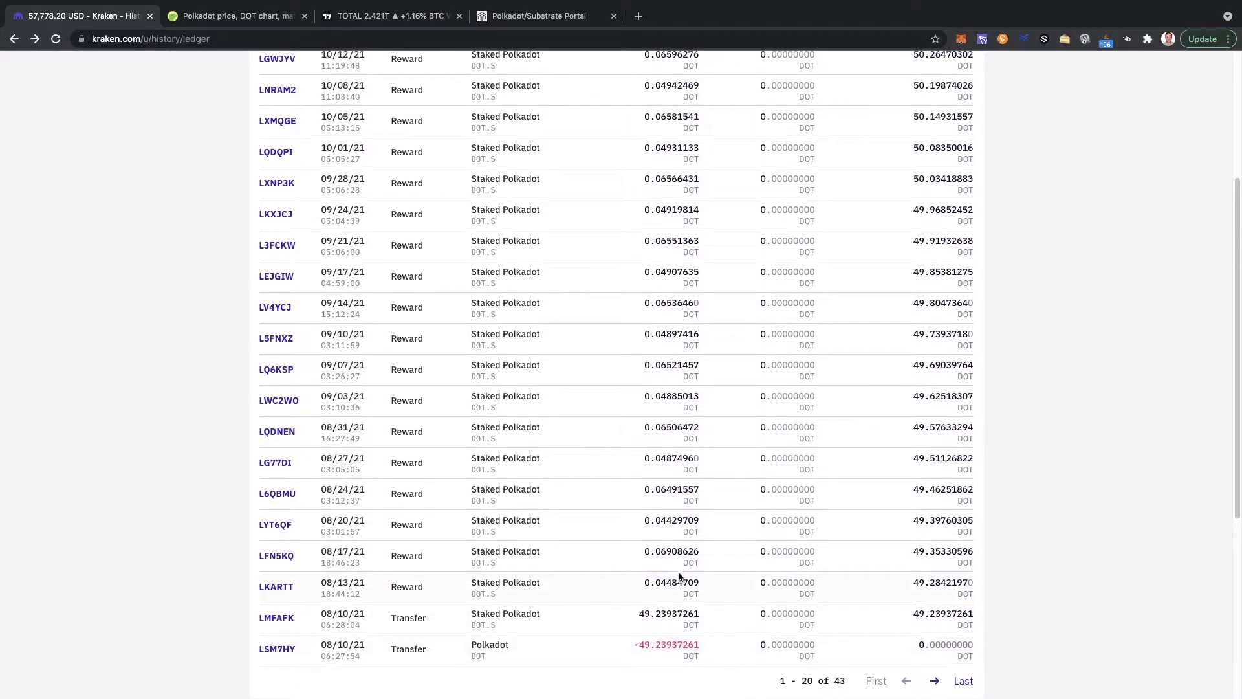
scroll(564, 650, up, 1)
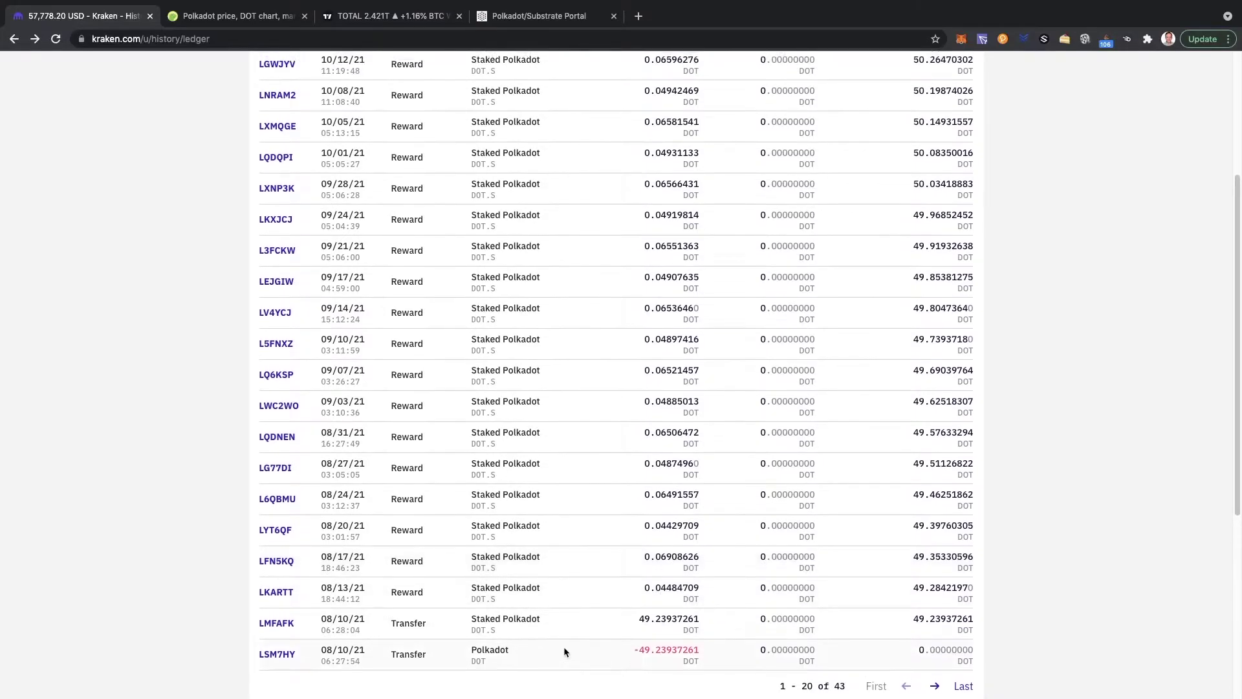
scroll(564, 650, up, 3)
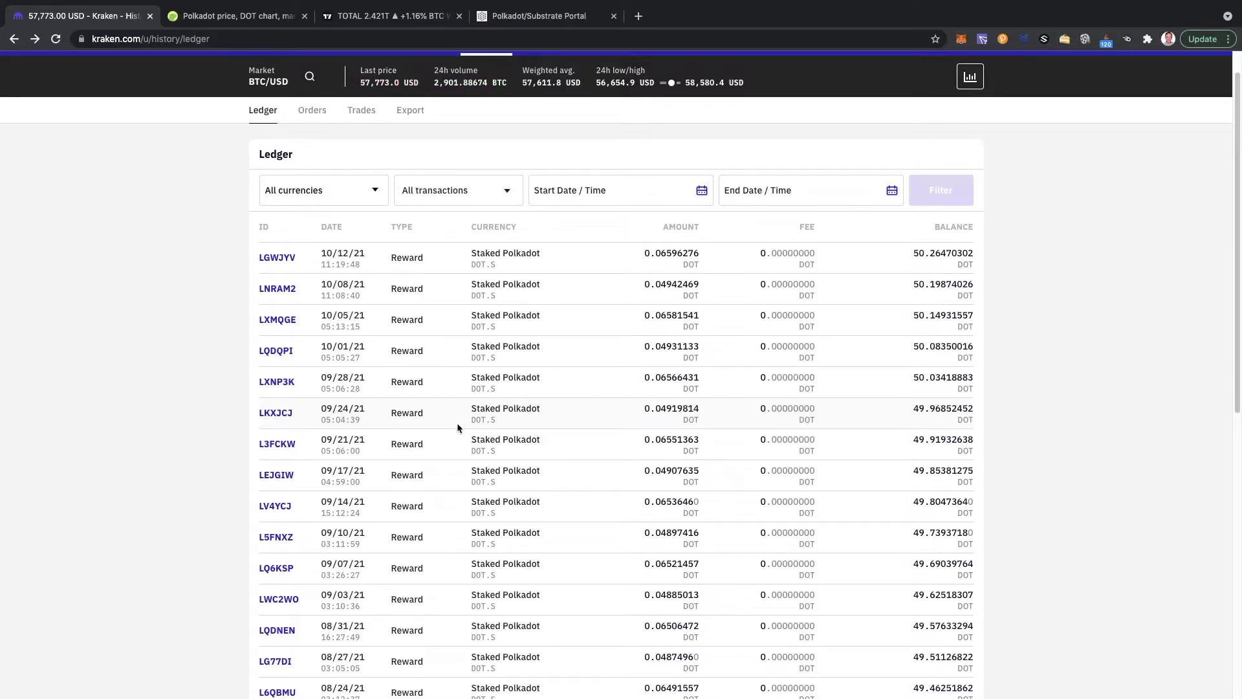
scroll(582, 479, down, 3)
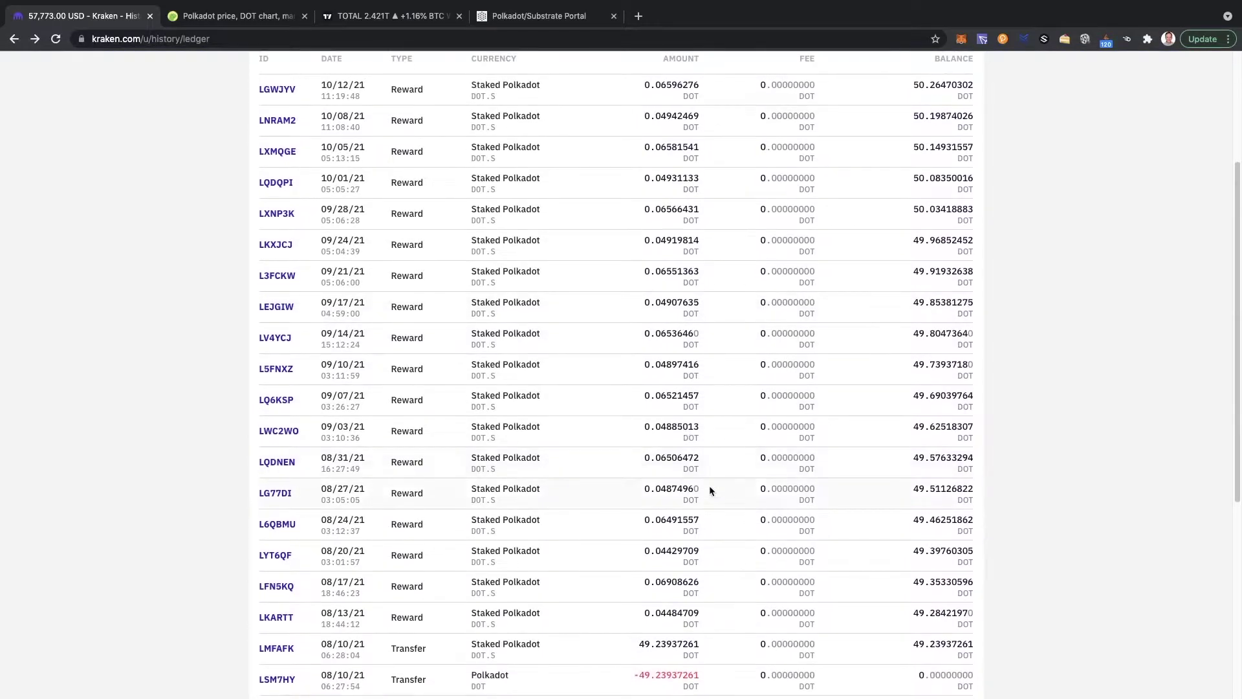
scroll(709, 486, down, 2)
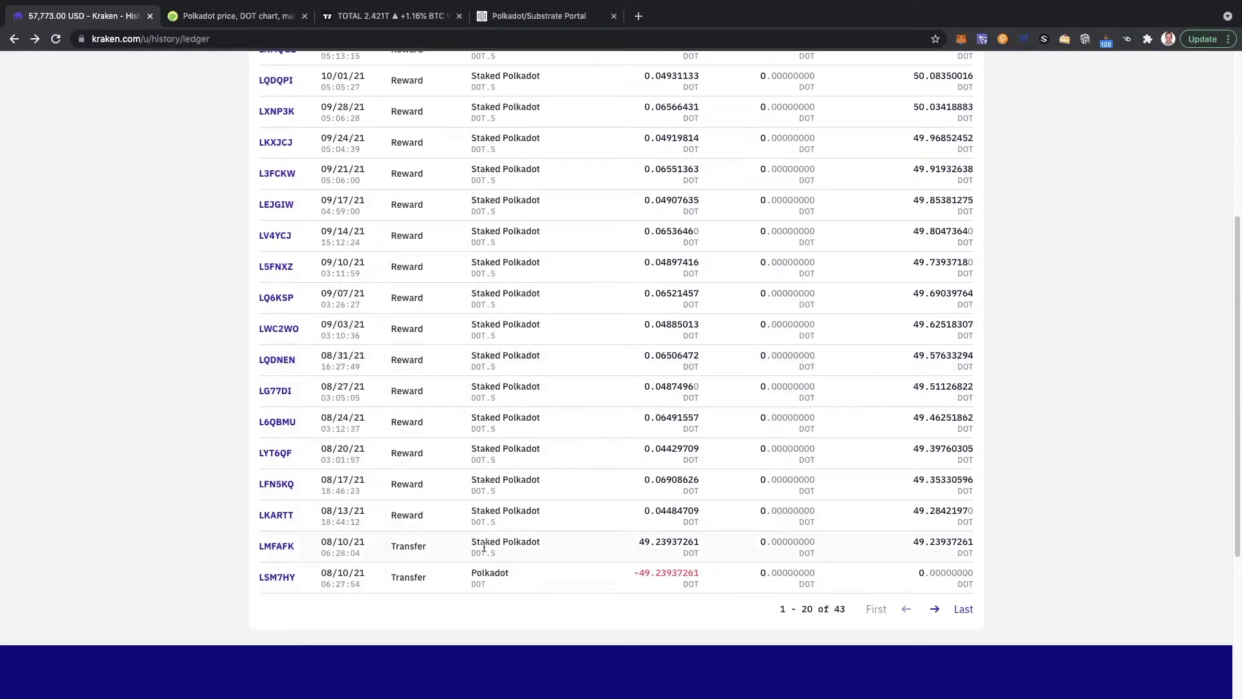
scroll(482, 546, up, 1)
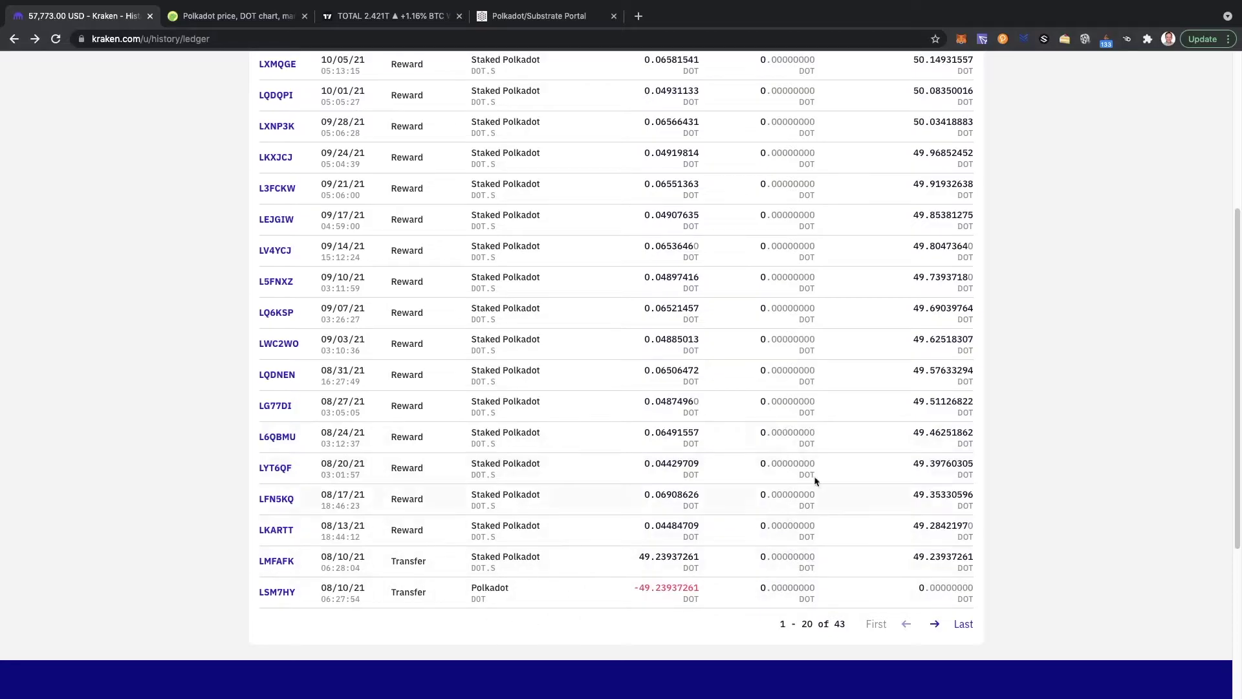
scroll(942, 555, up, 1)
scroll(917, 570, up, 5)
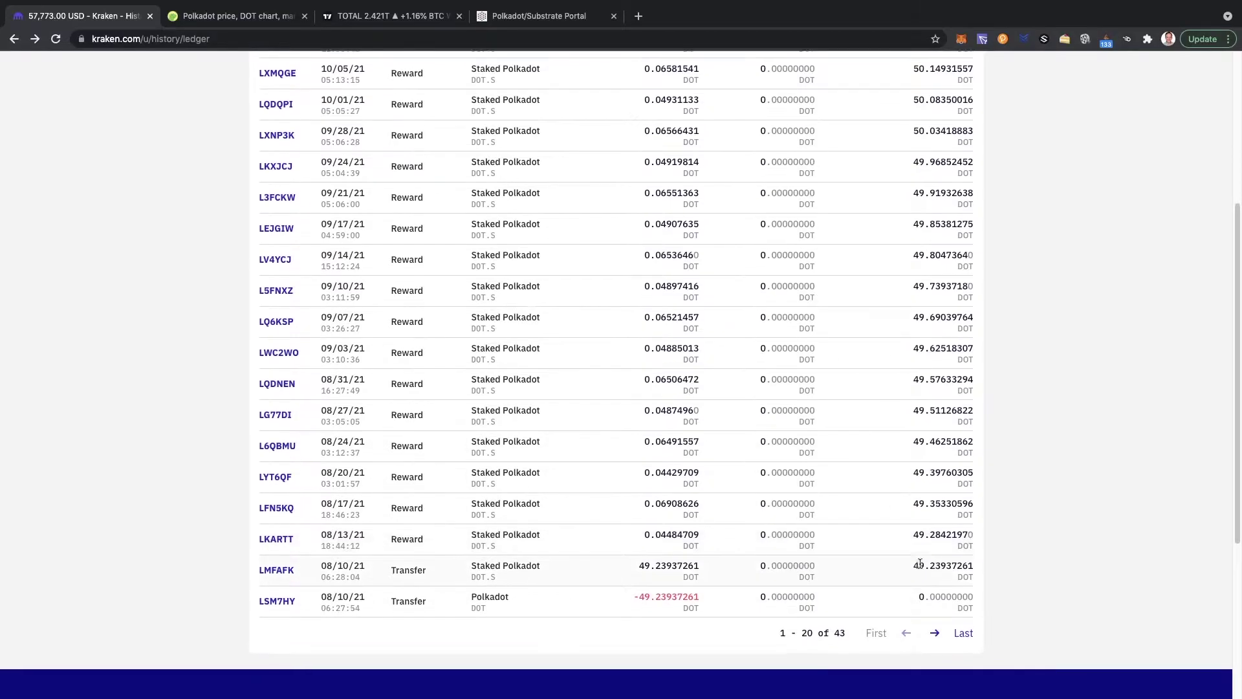
scroll(934, 188, down, 4)
scroll(934, 200, down, 1)
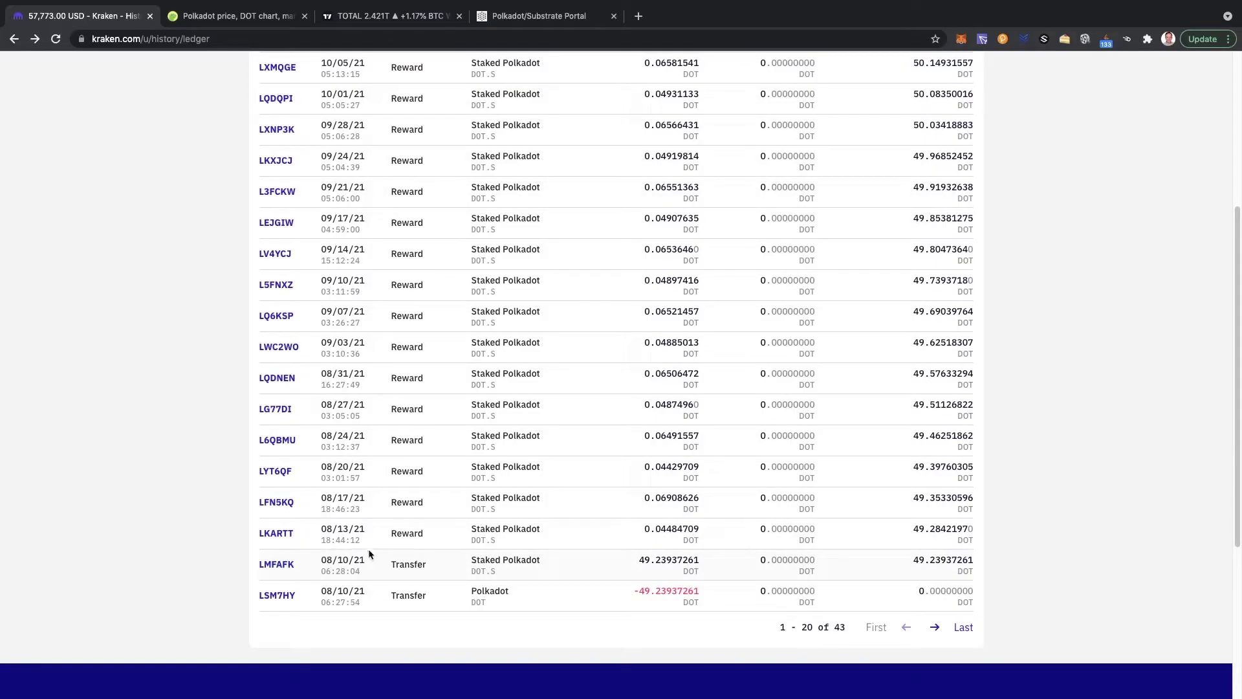
scroll(380, 555, up, 7)
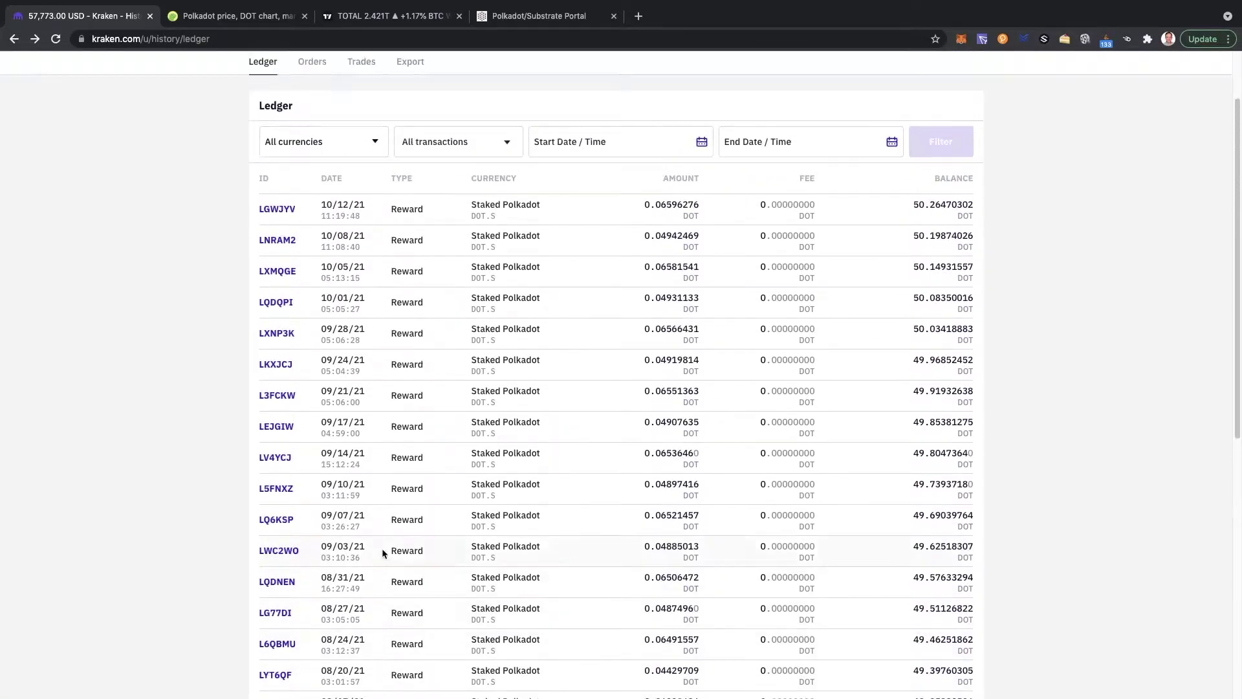
scroll(965, 573, down, 5)
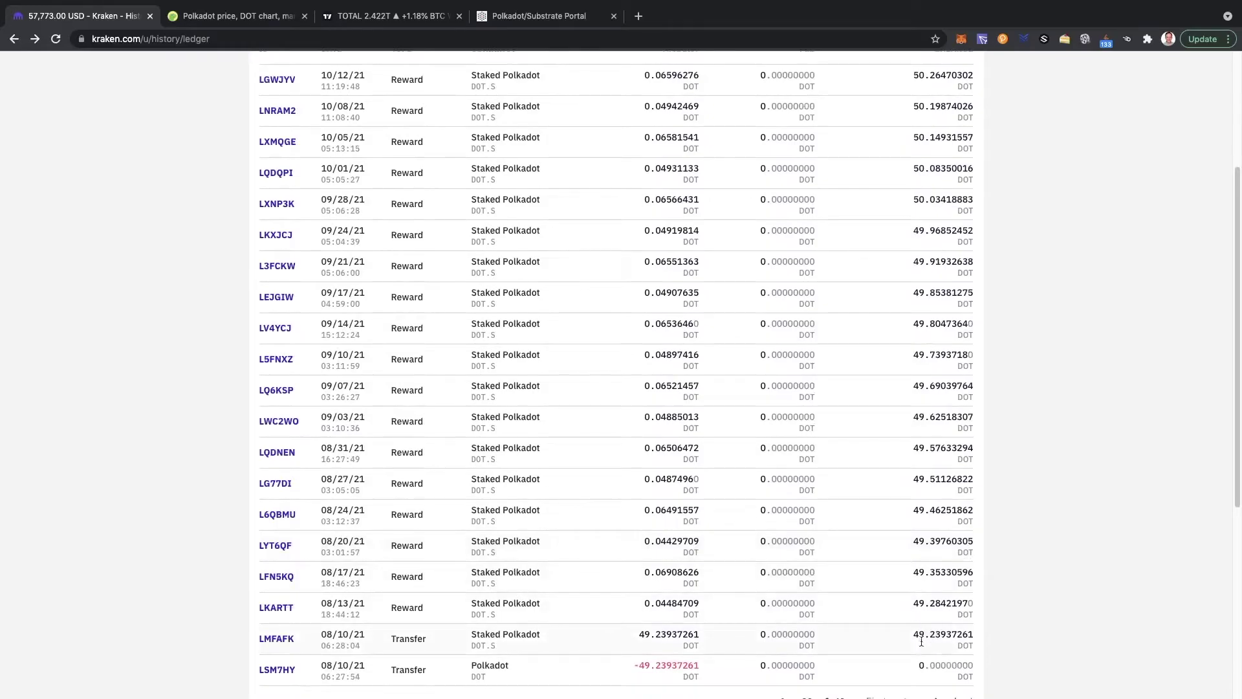
scroll(946, 612, up, 7)
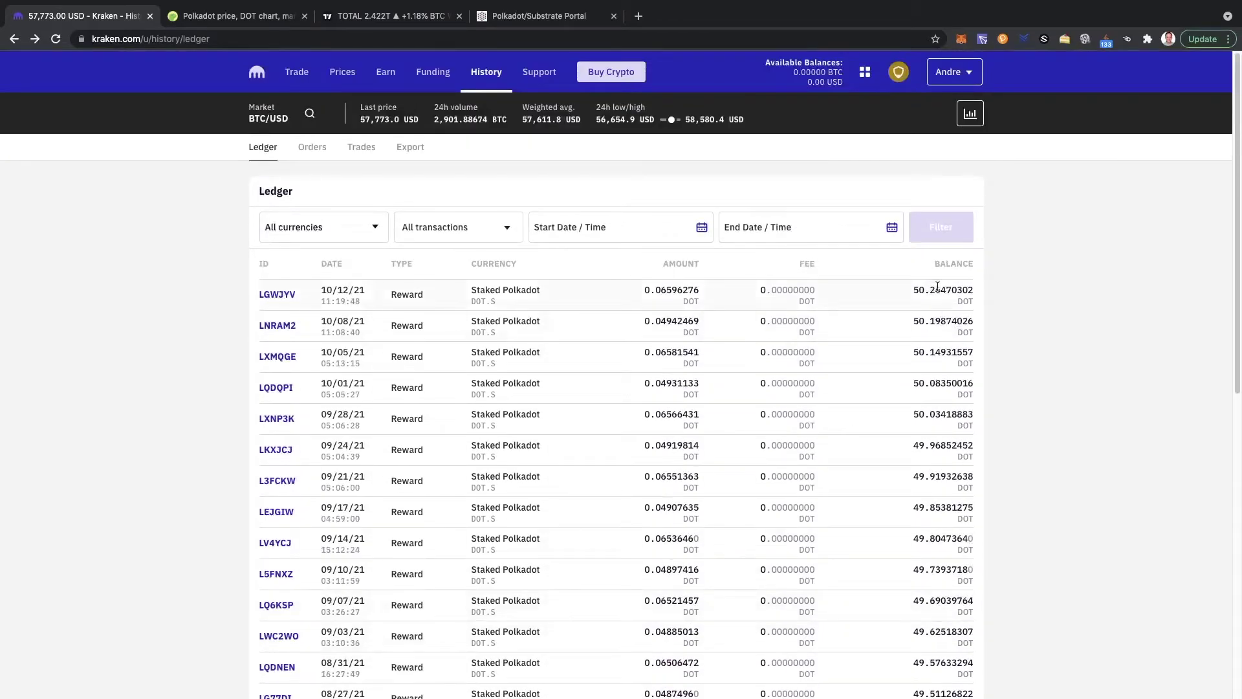
drag(946, 290, 929, 290)
scroll(927, 363, down, 9)
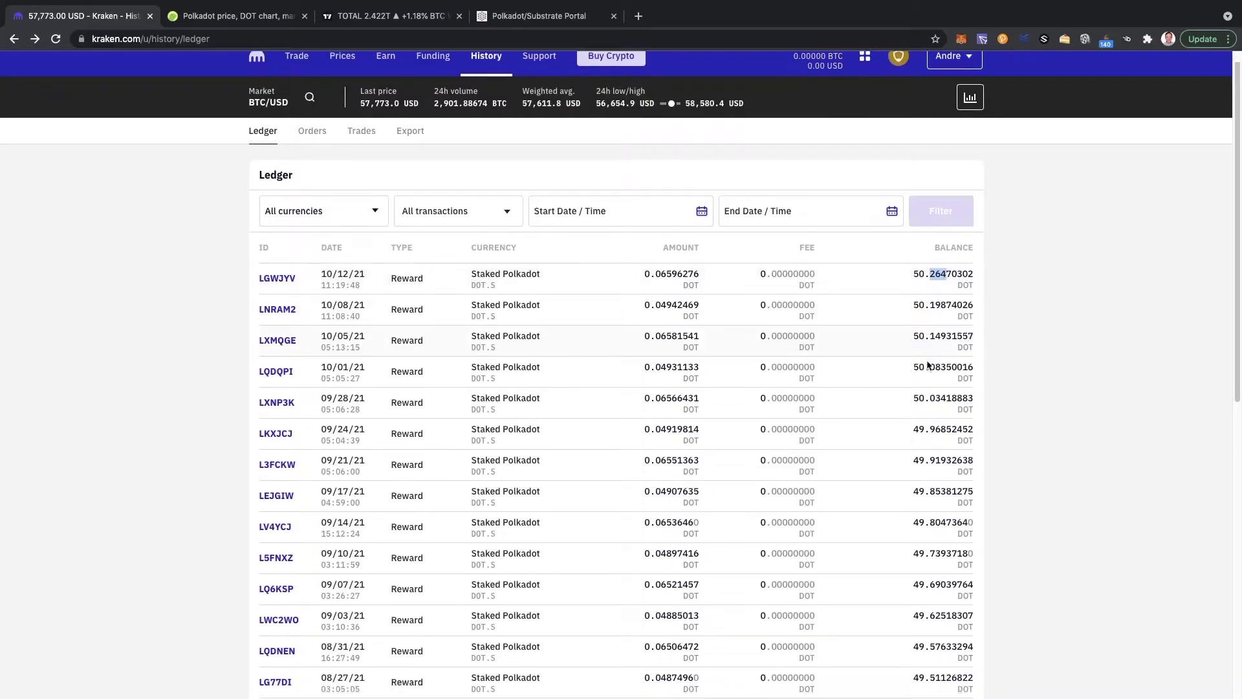
scroll(929, 365, down, 5)
scroll(930, 362, up, 13)
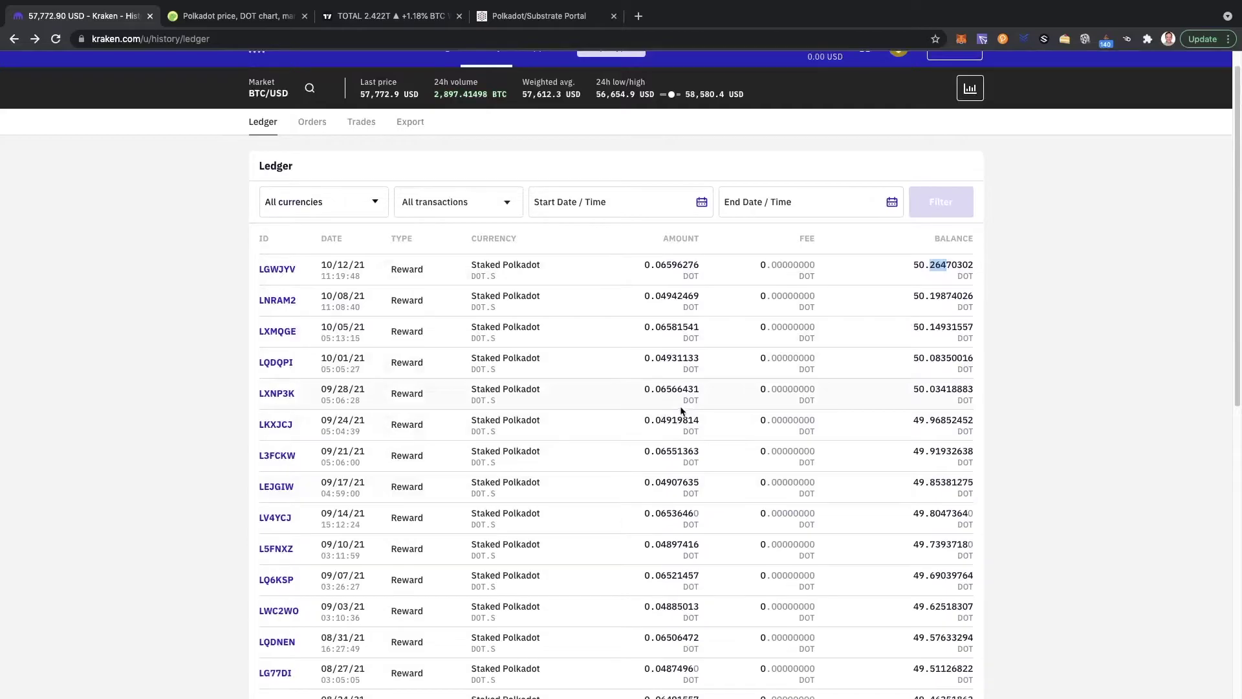
scroll(680, 399, up, 1)
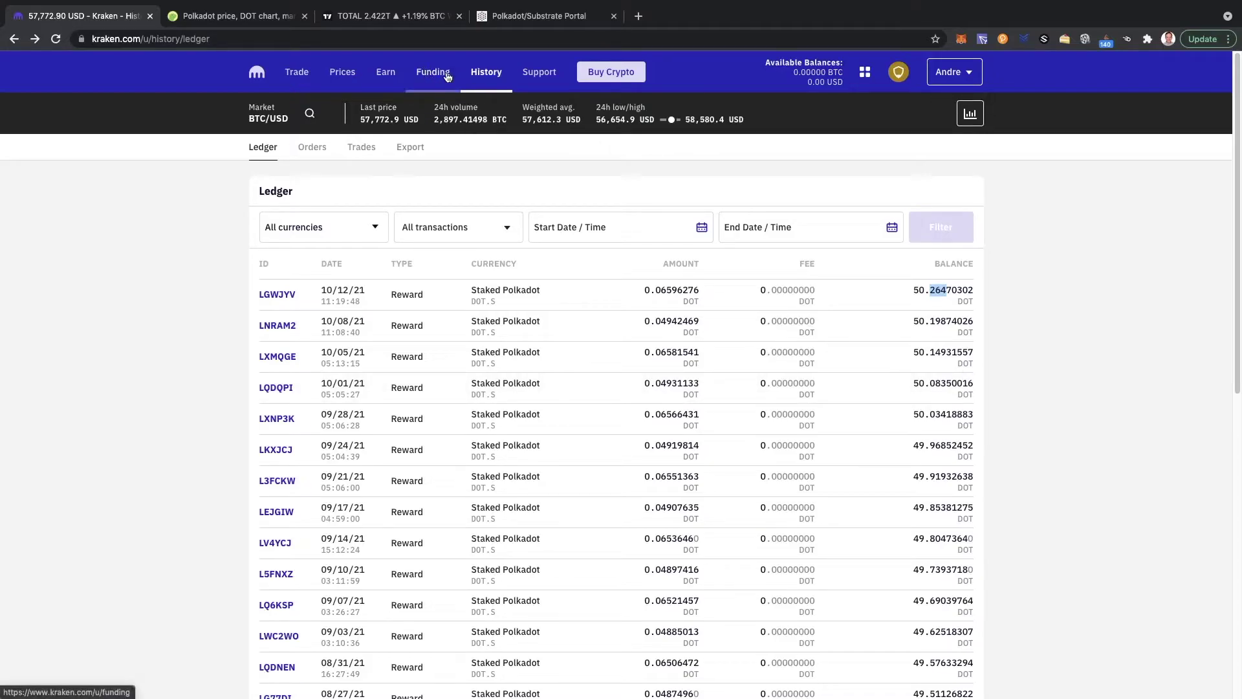
Unstake 100% of the Polkadot staking balance, 50.26470302 DOT, from Kraken's staking assets
click(386, 73)
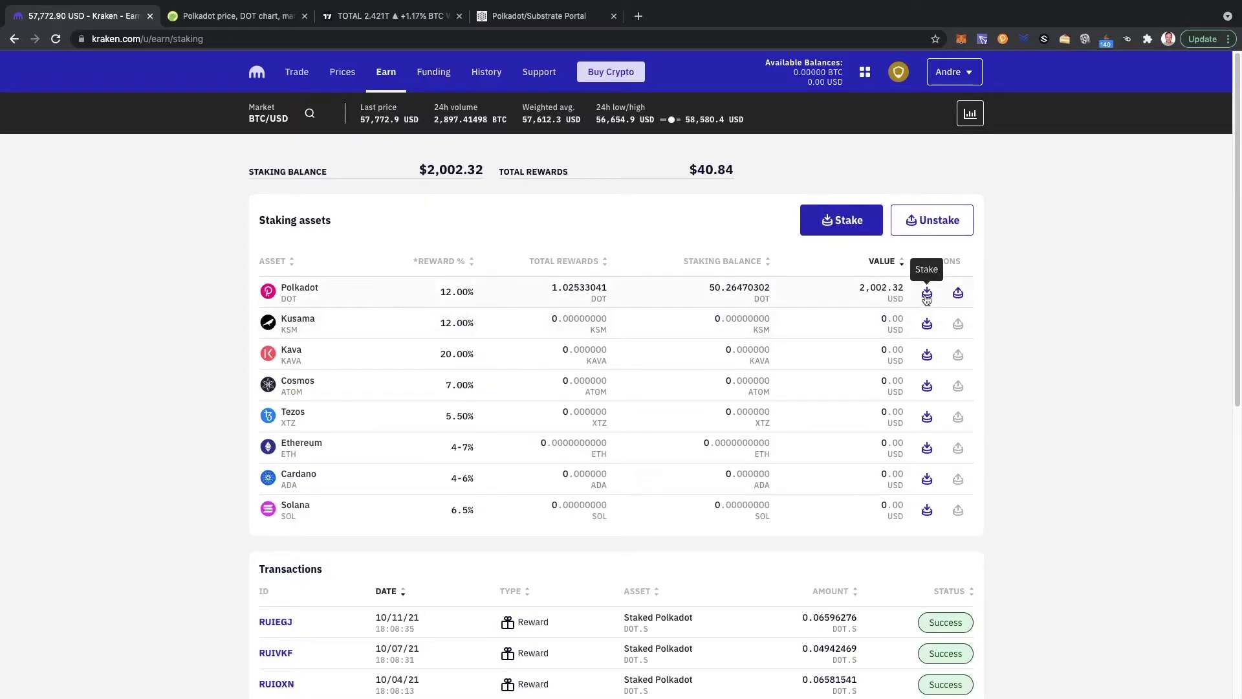
drag(709, 287, 733, 289)
click(957, 296)
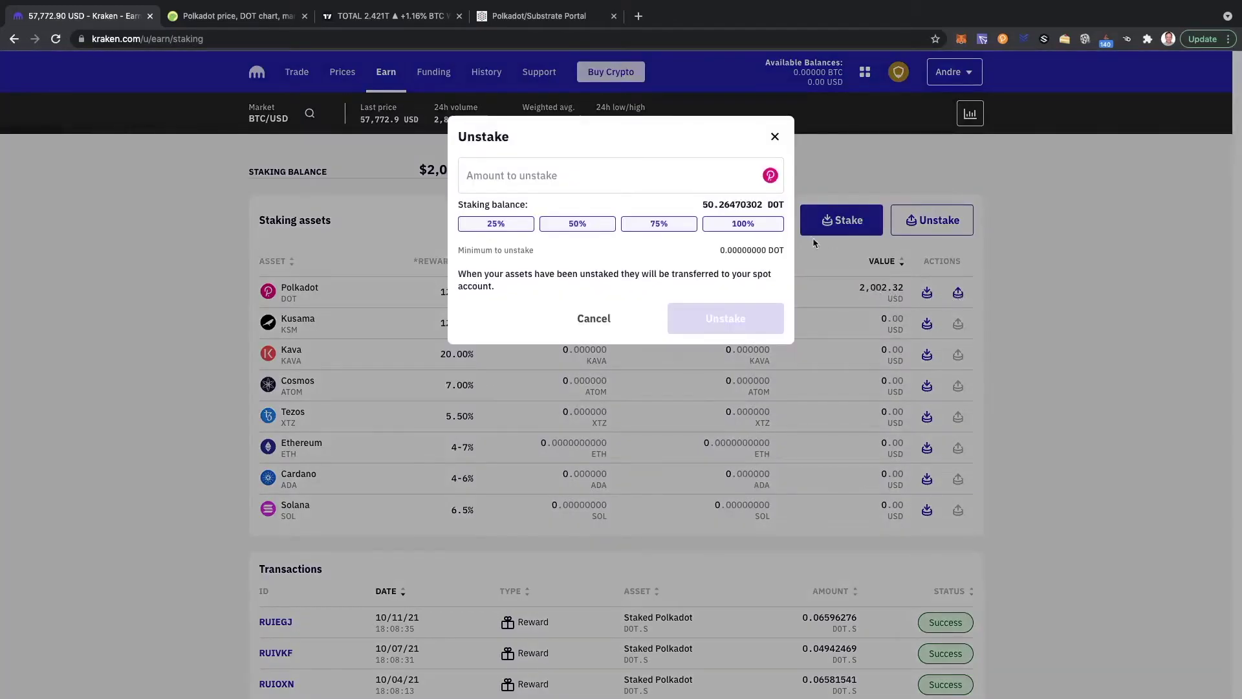
click(761, 226)
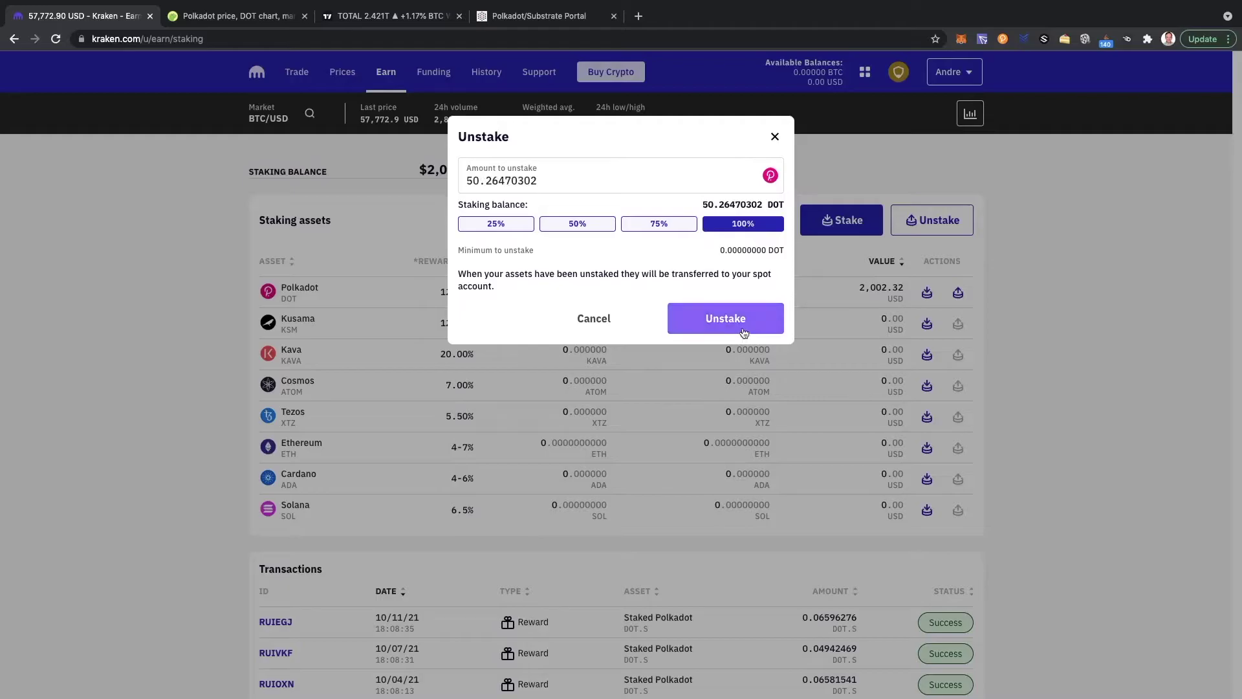
click(745, 334)
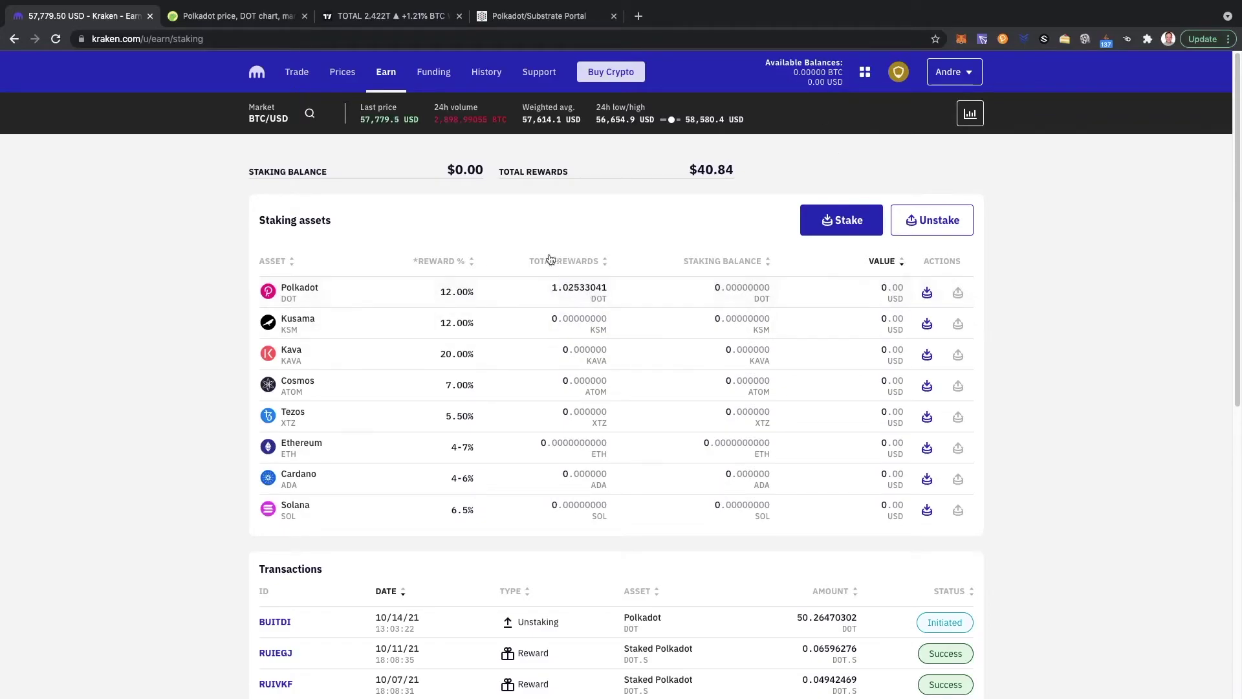
Check the Polkadot total rewards, the DOT price on CoinGecko, and the status of the unstaking transaction on Kraken
drag(553, 291, 644, 312)
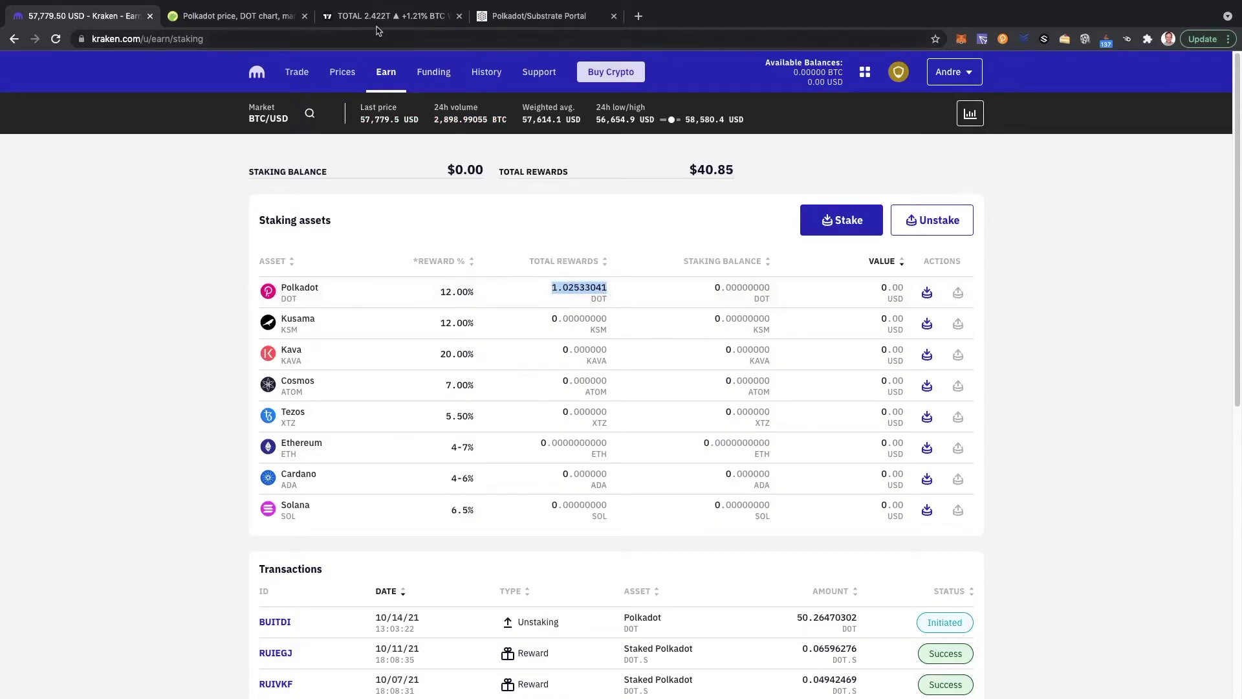
click(282, 22)
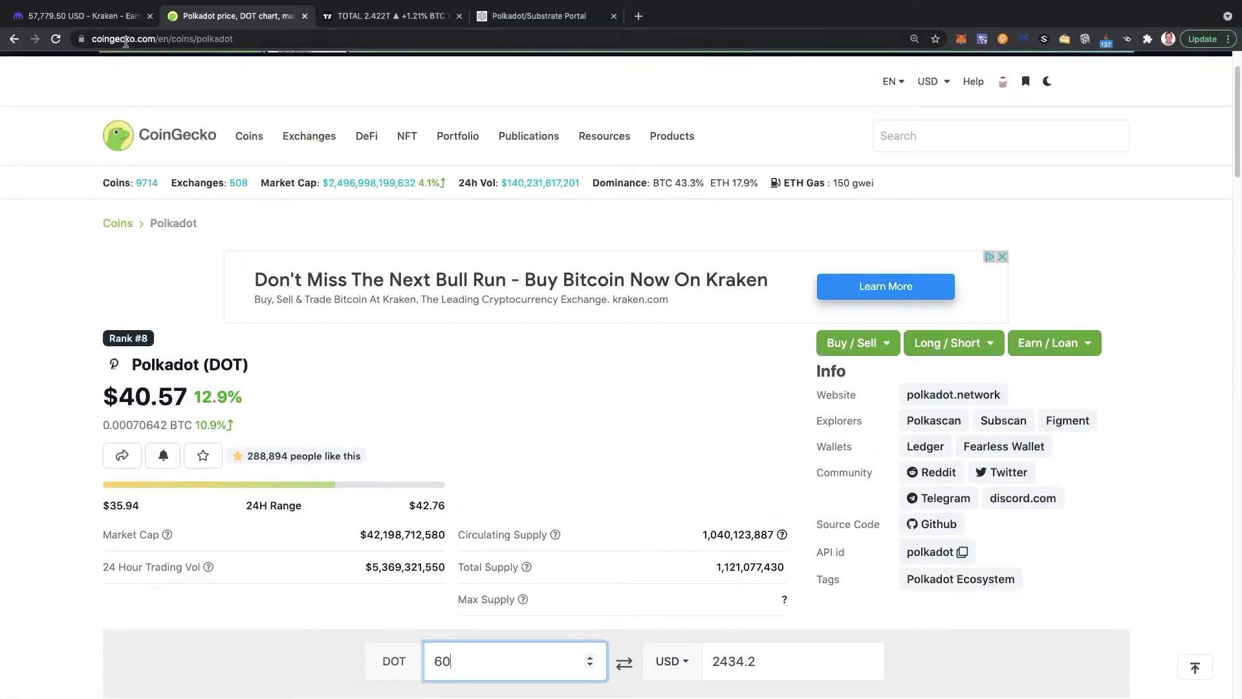
click(108, 24)
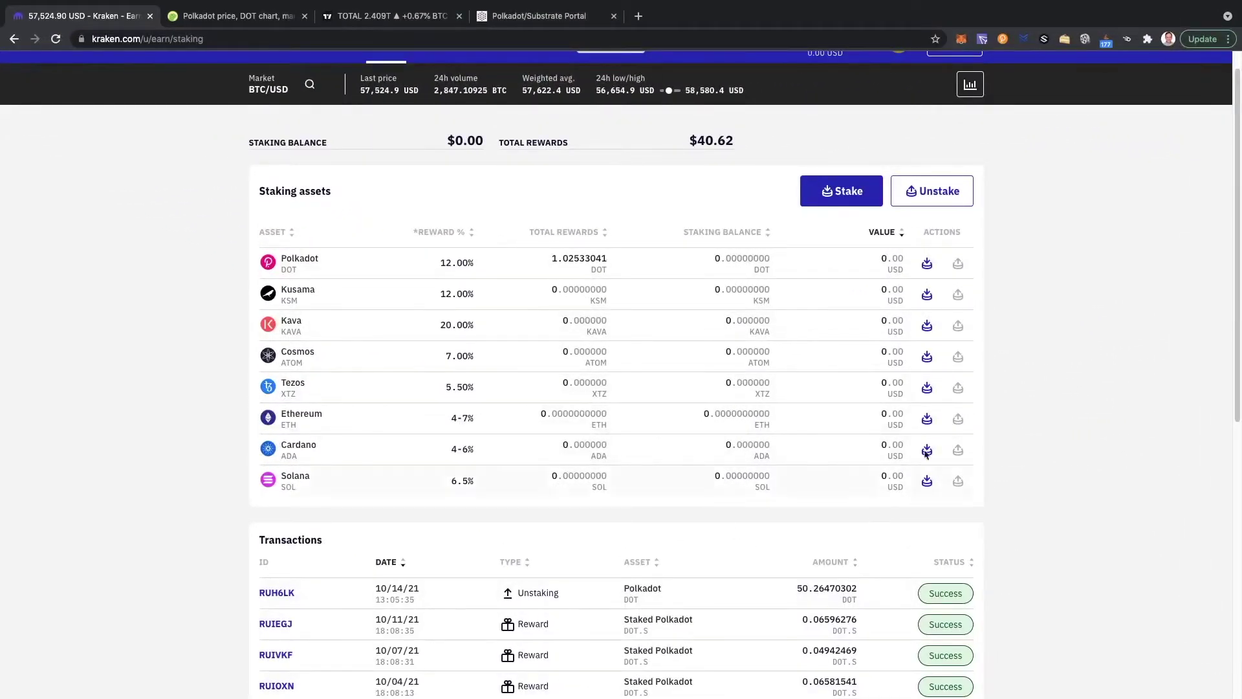
scroll(926, 452, up, 1)
scroll(738, 233, down, 2)
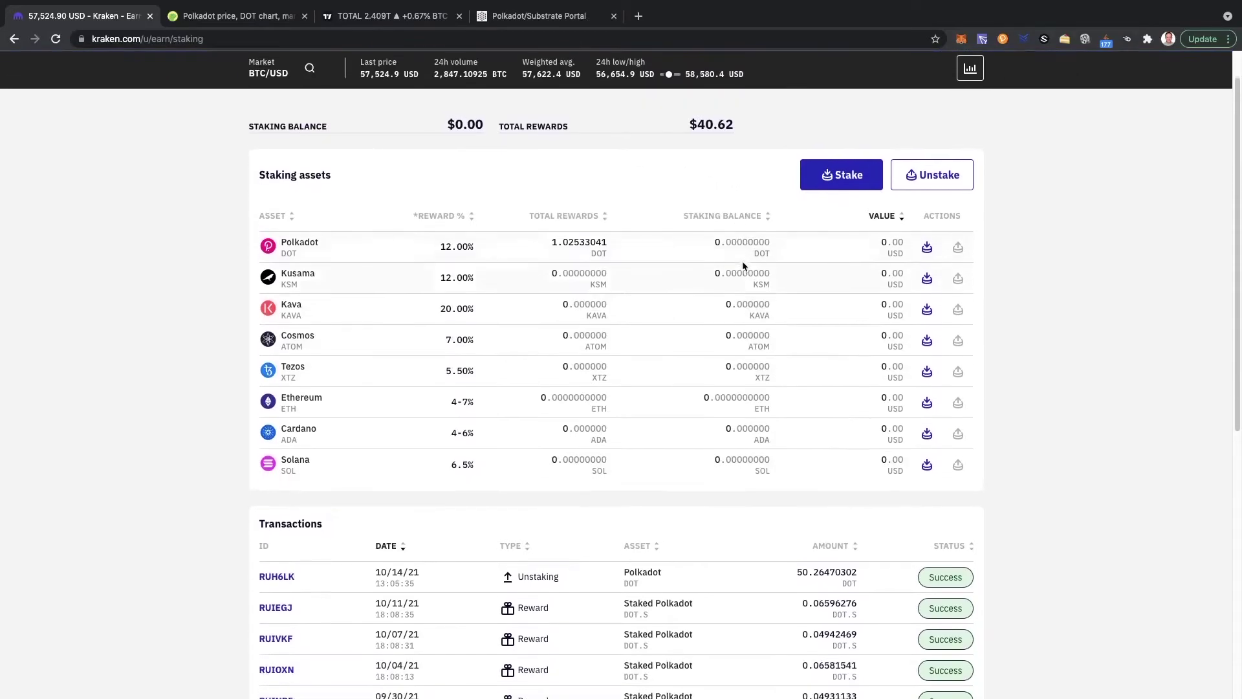
scroll(743, 265, down, 1)
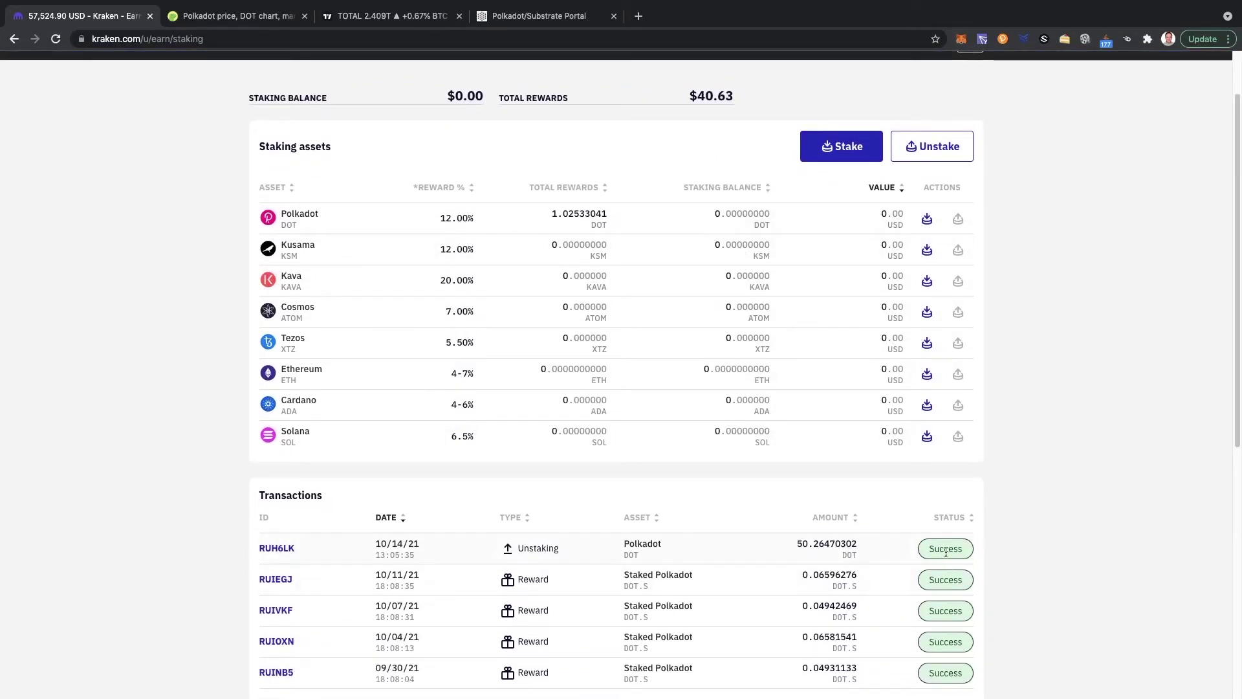
scroll(752, 387, up, 2)
scroll(868, 513, down, 3)
scroll(873, 517, up, 3)
Start a Polkadot withdrawal from the Kraken balances overview and show the withdrawal address choices
click(253, 92)
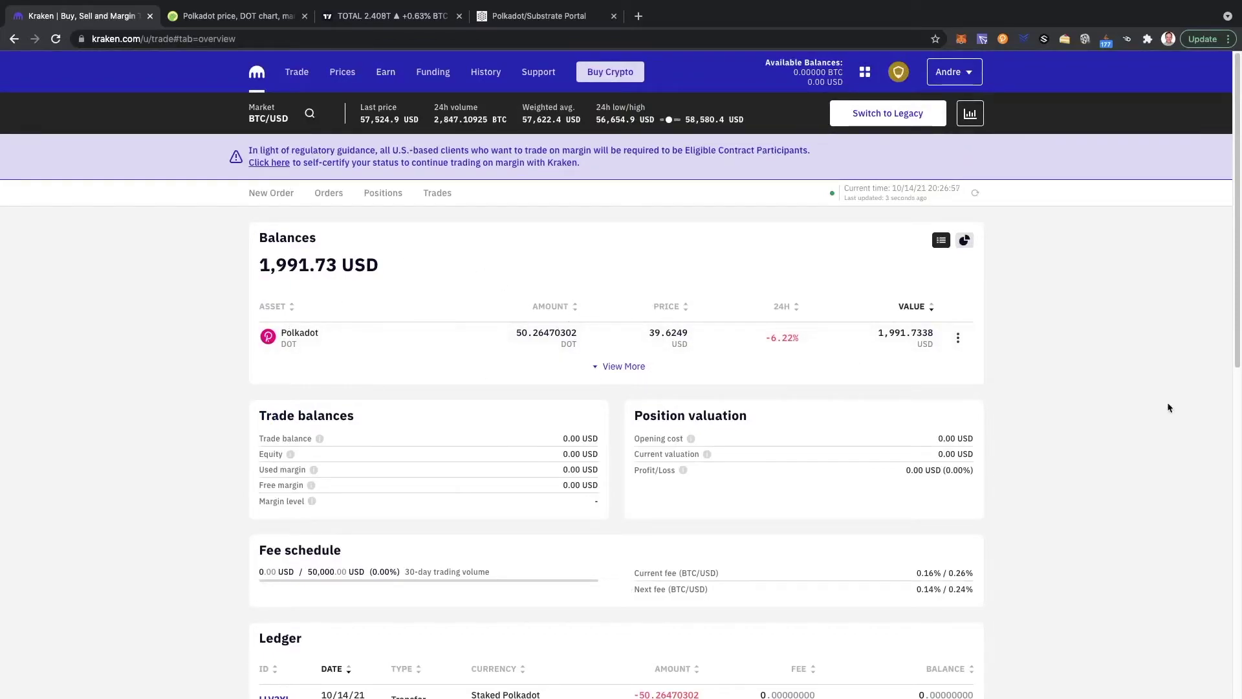
click(958, 338)
click(947, 398)
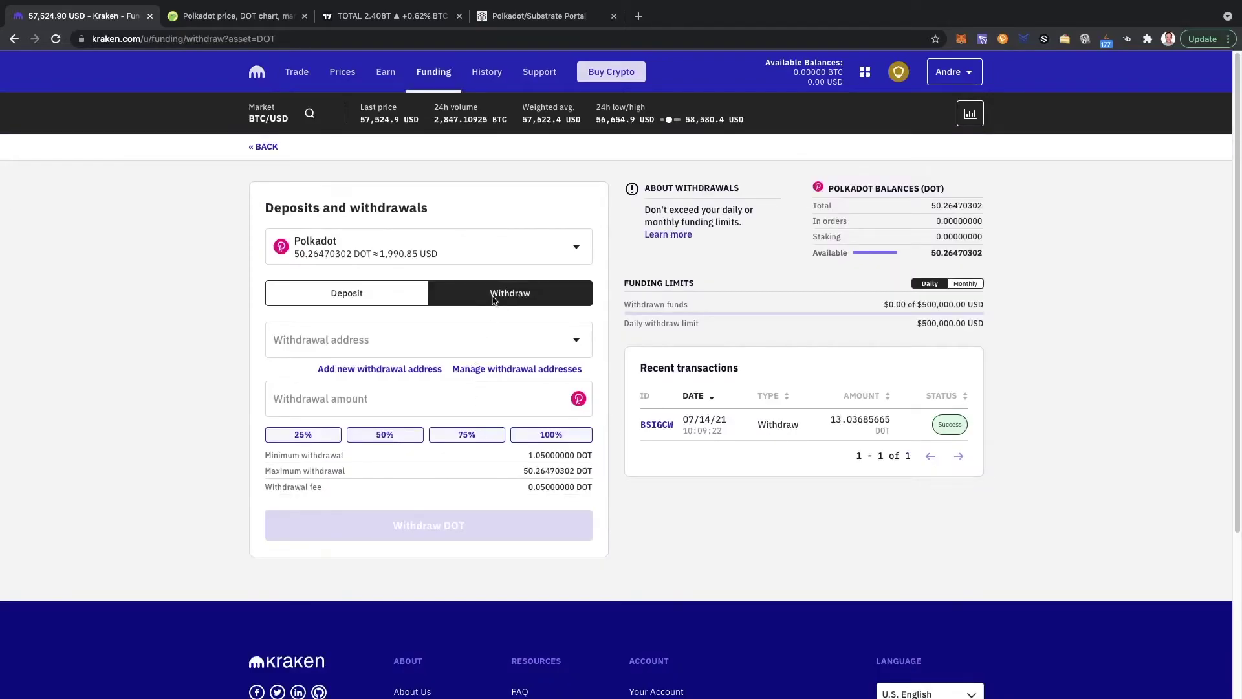
click(364, 340)
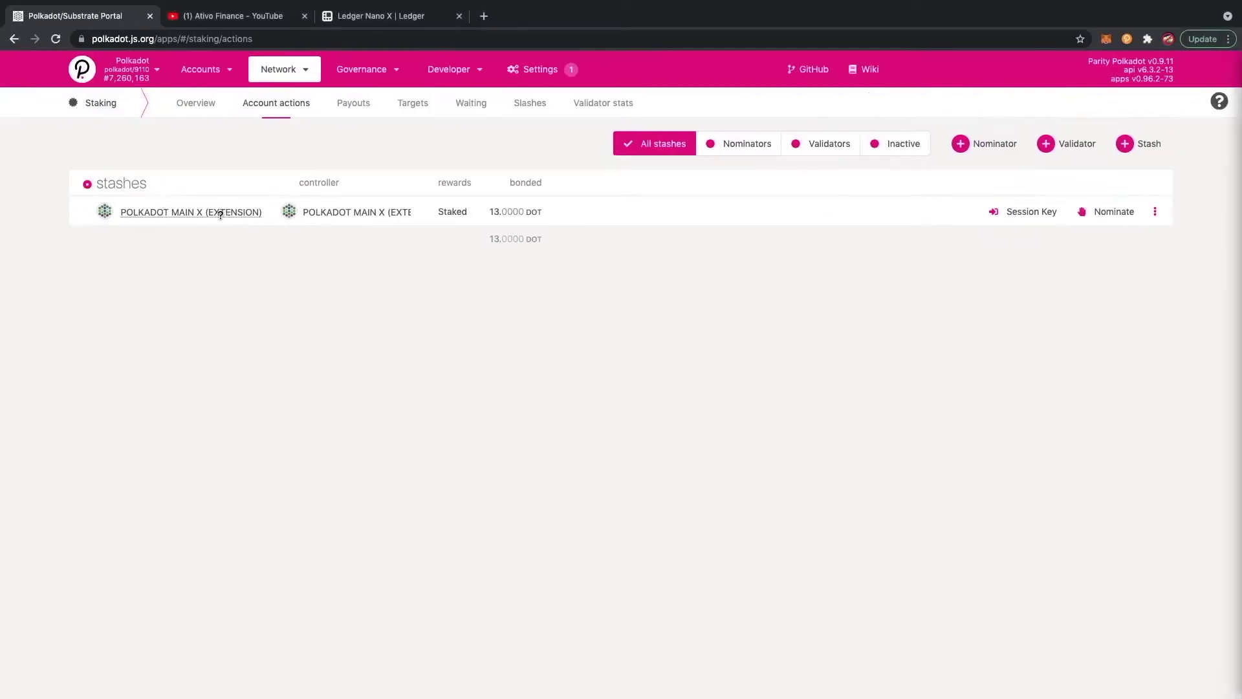
Copy the Polkadot Main X stash address from the portal and paste it into Kraken's browser address bar to compare with the saved withdrawal address
click(211, 213)
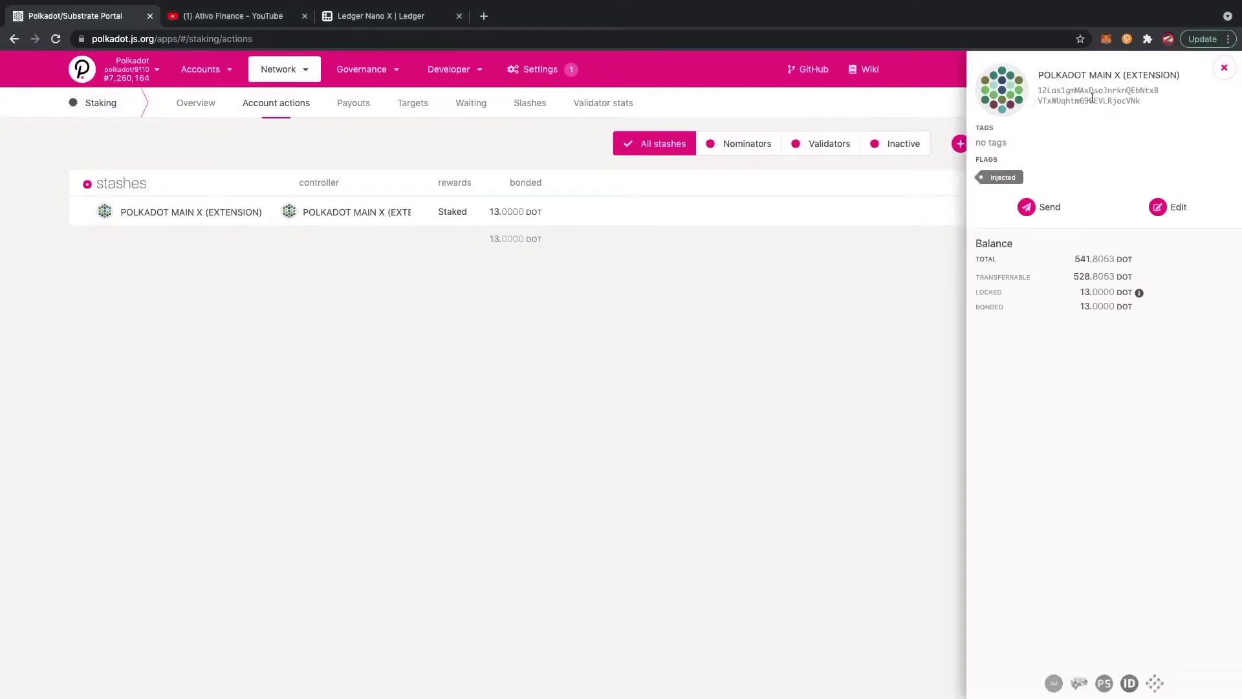
drag(1144, 99, 1037, 89)
key(ctrl+c)
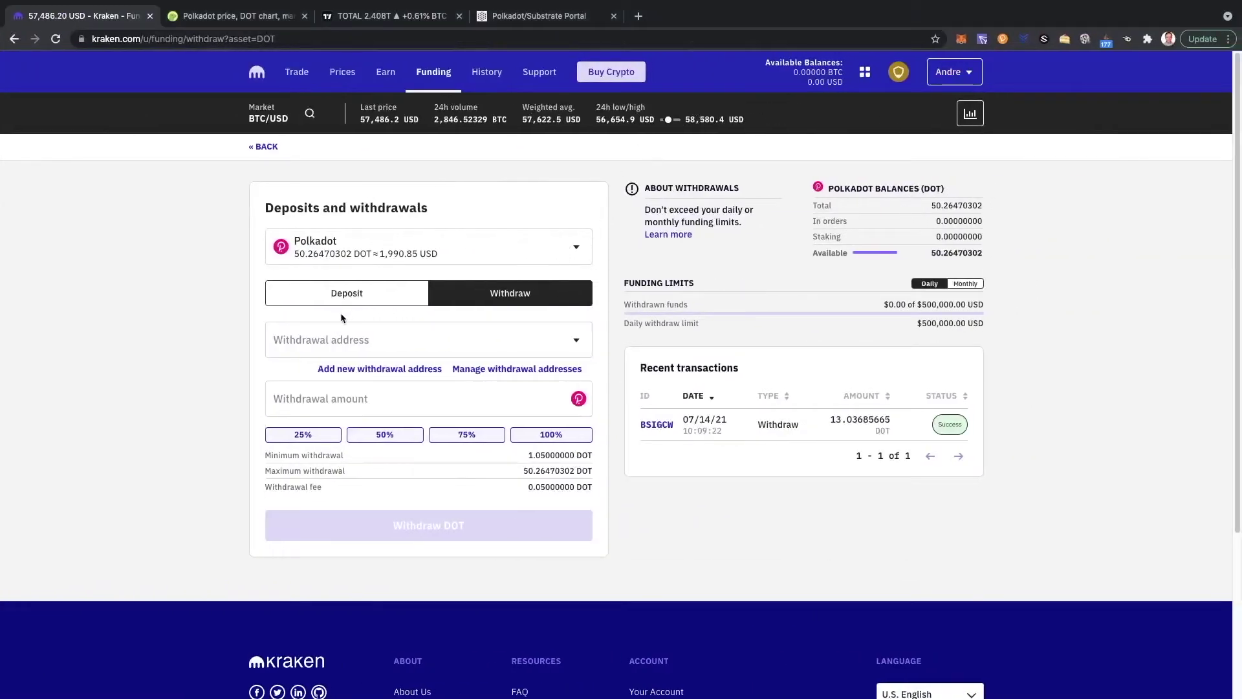
click(262, 41)
key(ctrl+v)
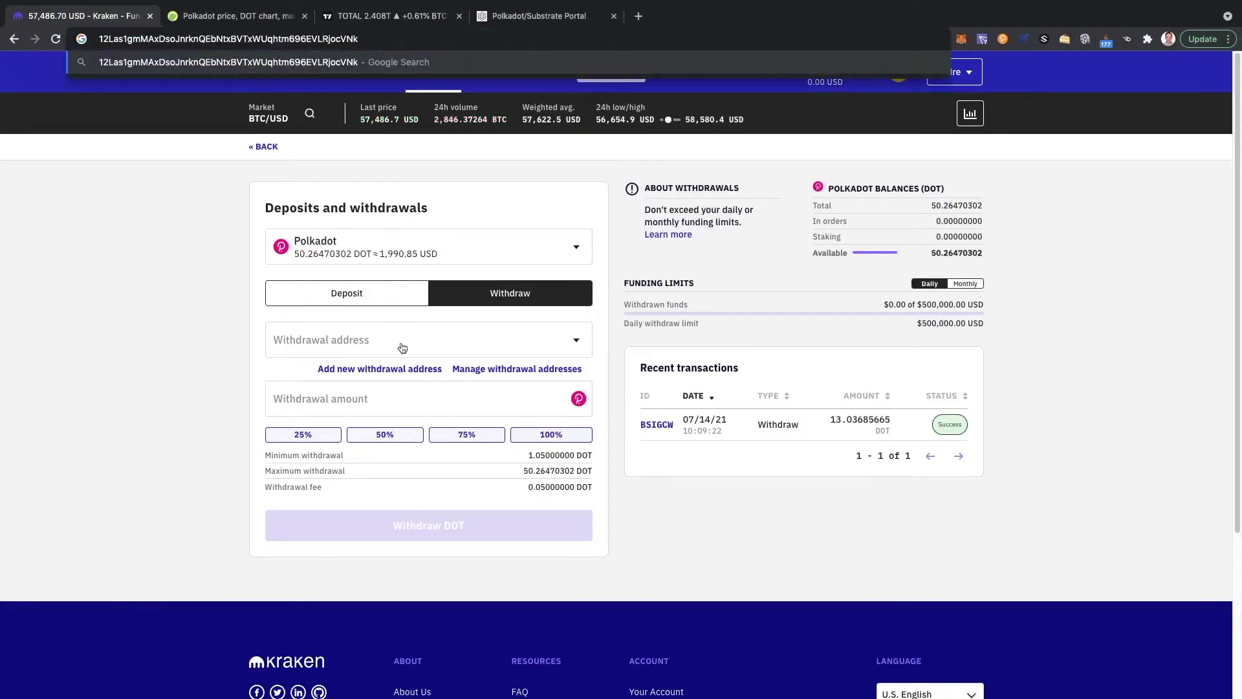
click(379, 352)
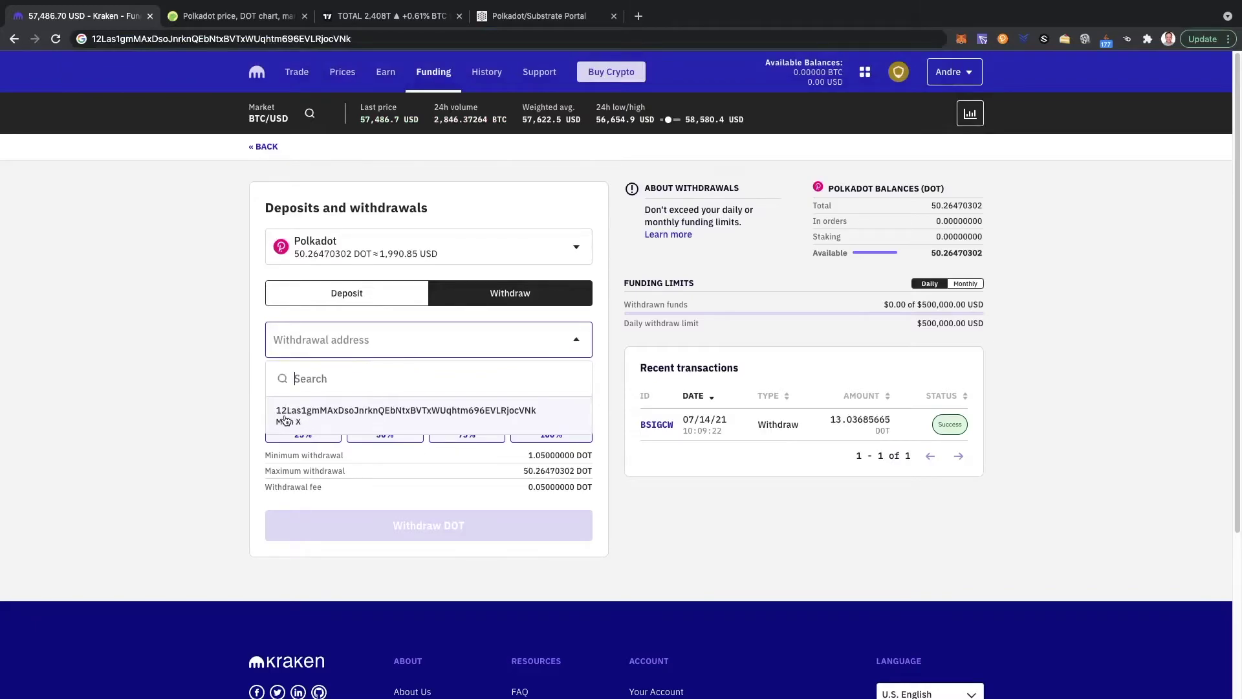
Withdraw 100% of the Polkadot balance, 50.26470302 DOT, to the saved Main X address and confirm the withdrawal
click(382, 39)
key(ctrl+x)
click(199, 293)
click(408, 345)
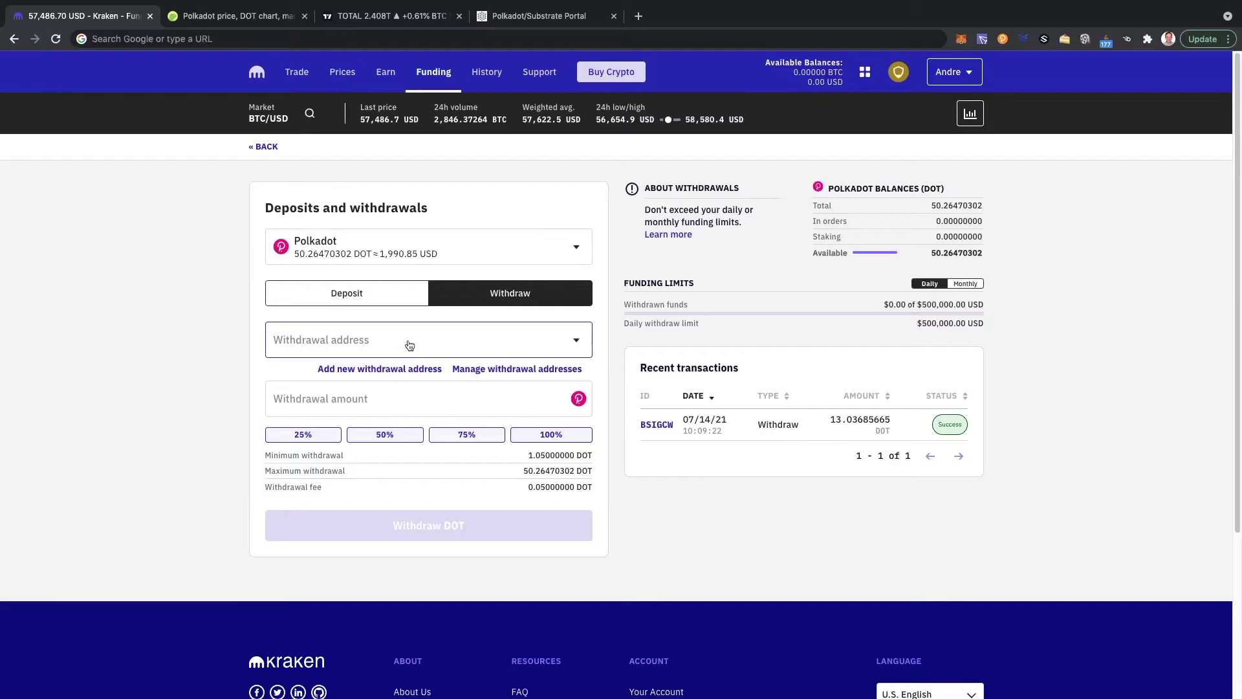
click(349, 412)
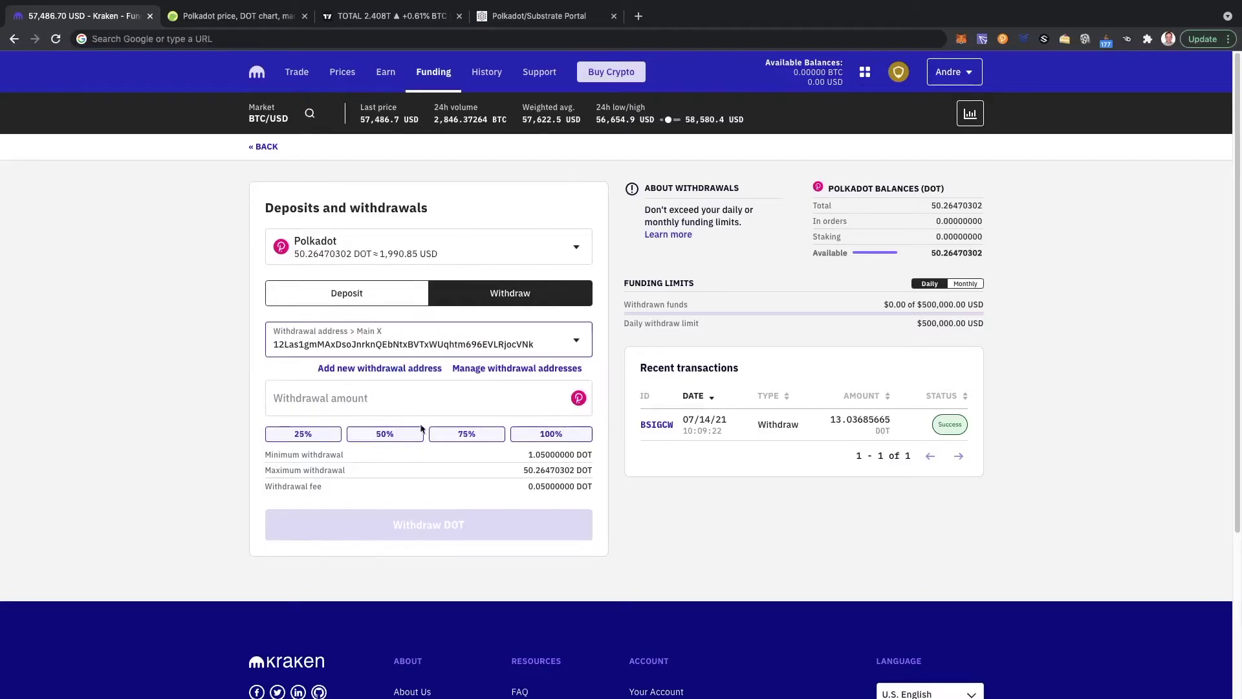
click(569, 435)
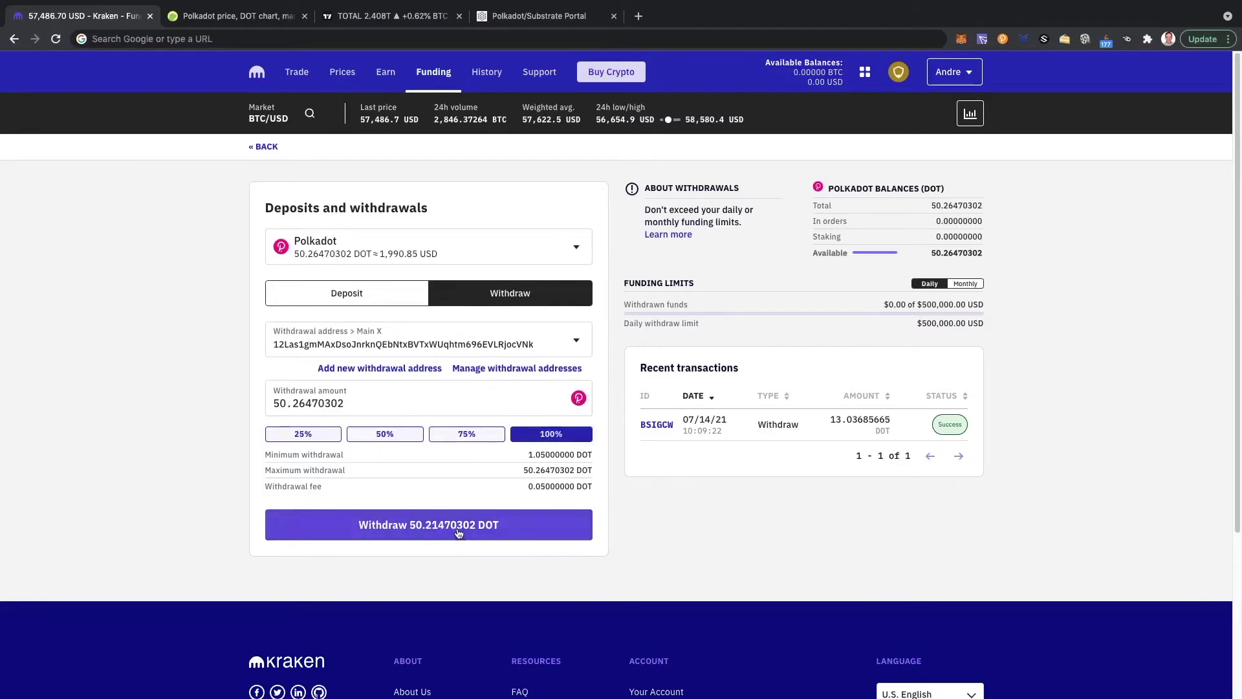
click(419, 527)
click(707, 286)
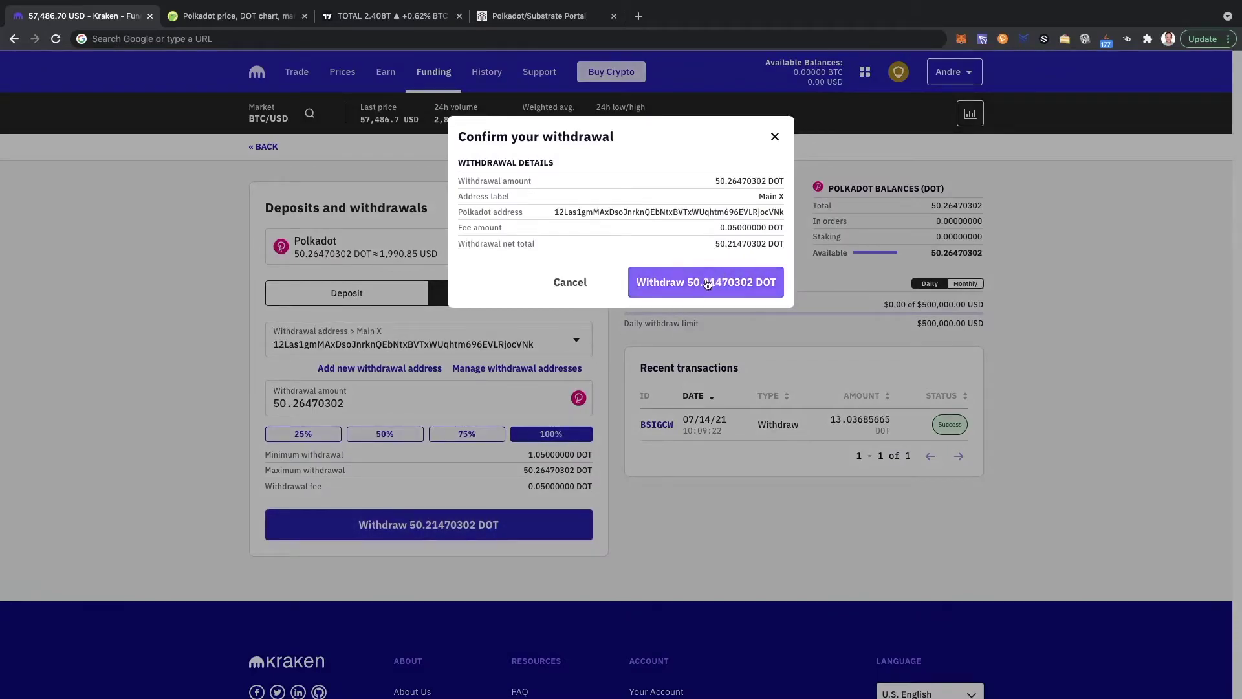
click(708, 284)
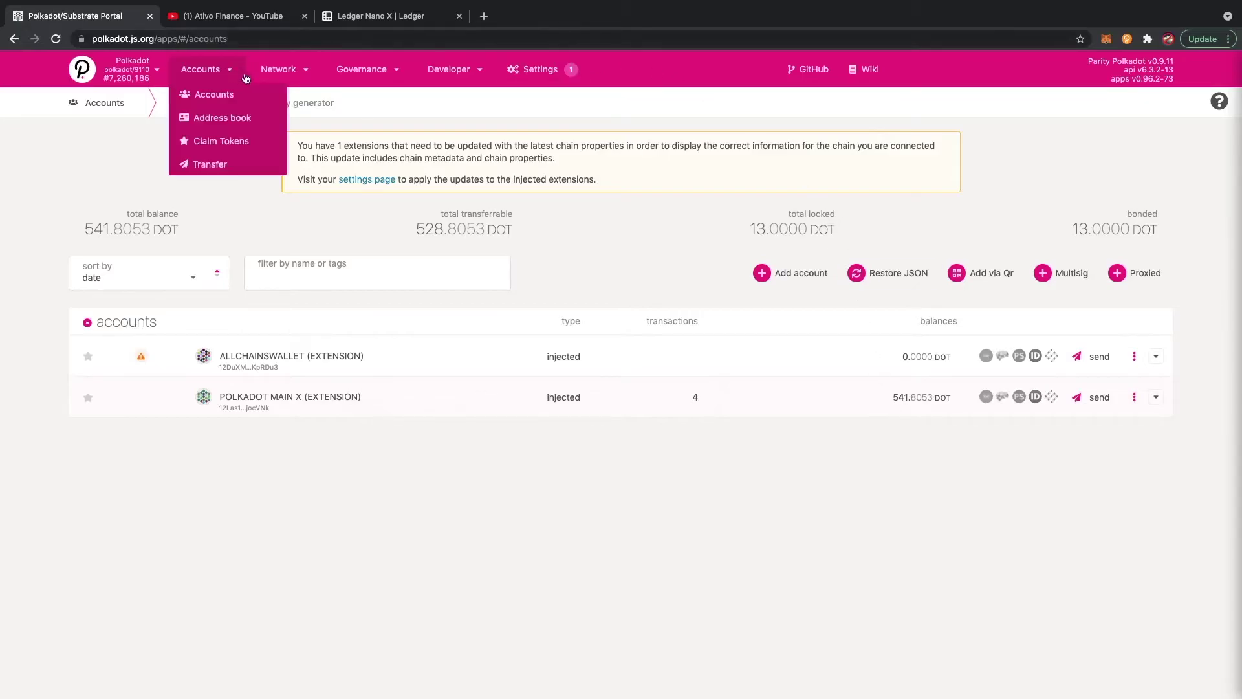
Examine the network's staking overview in the Polkadot portal, including the validators' stakes and commission rates
mouse_move(274, 73)
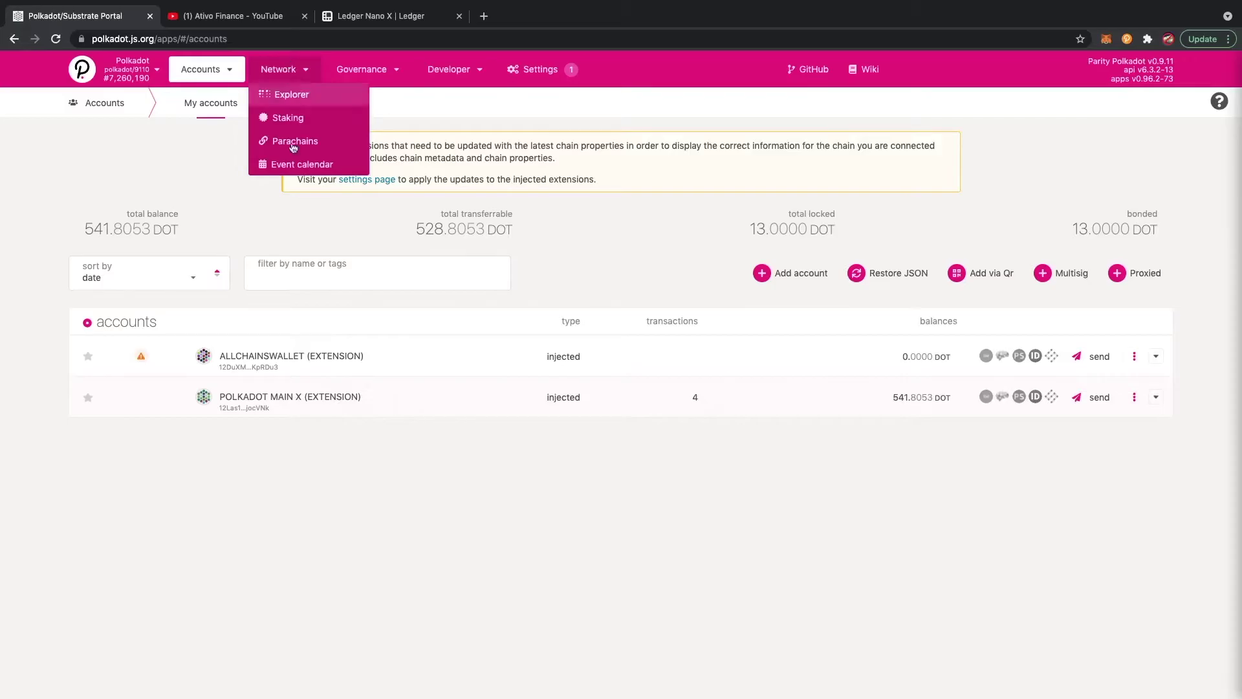
click(288, 117)
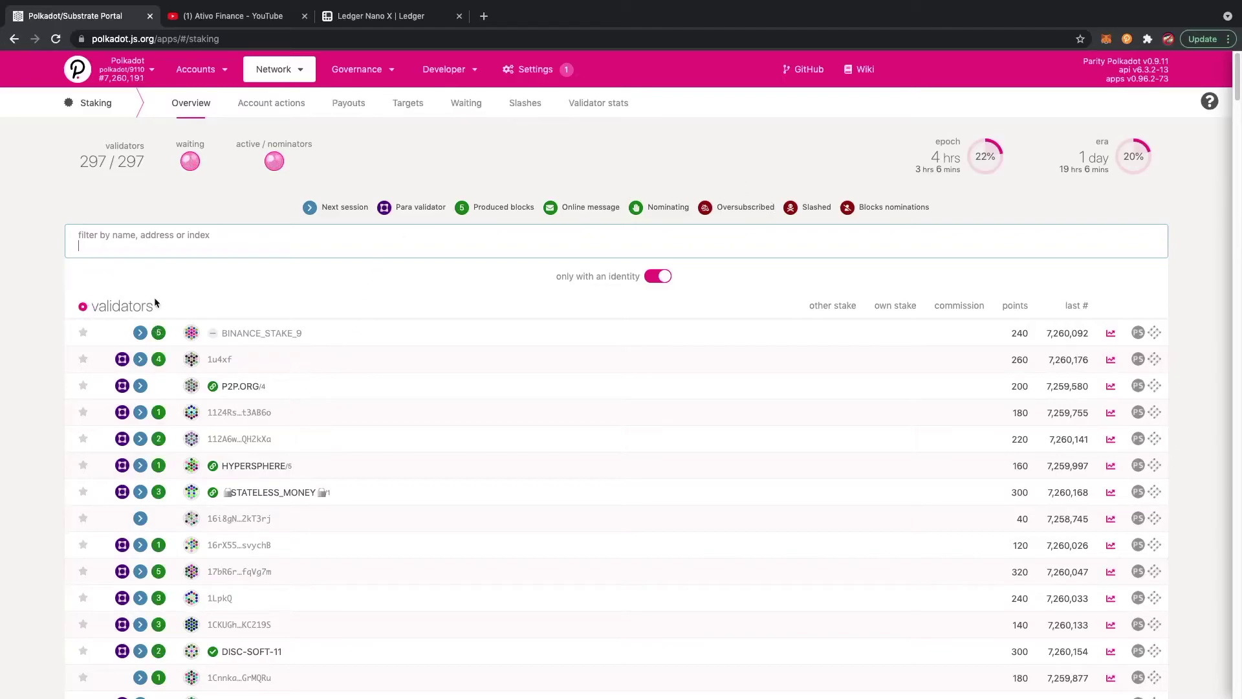
scroll(157, 297, down, 2)
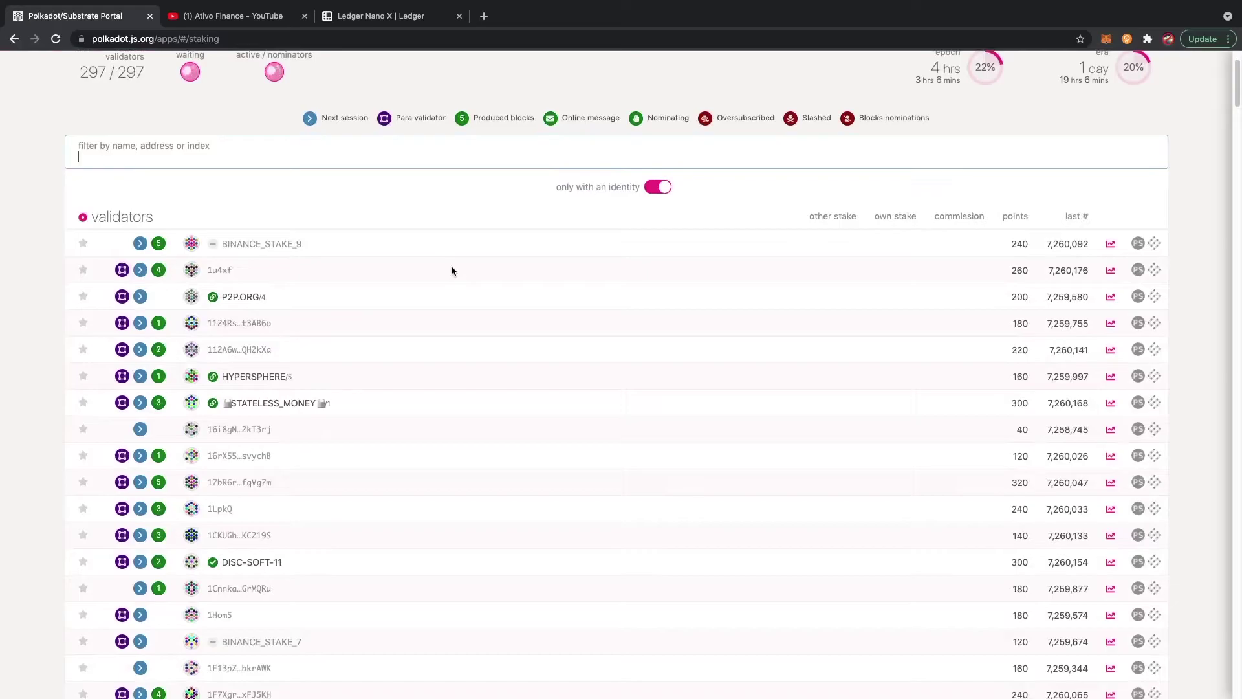
scroll(362, 243, down, 2)
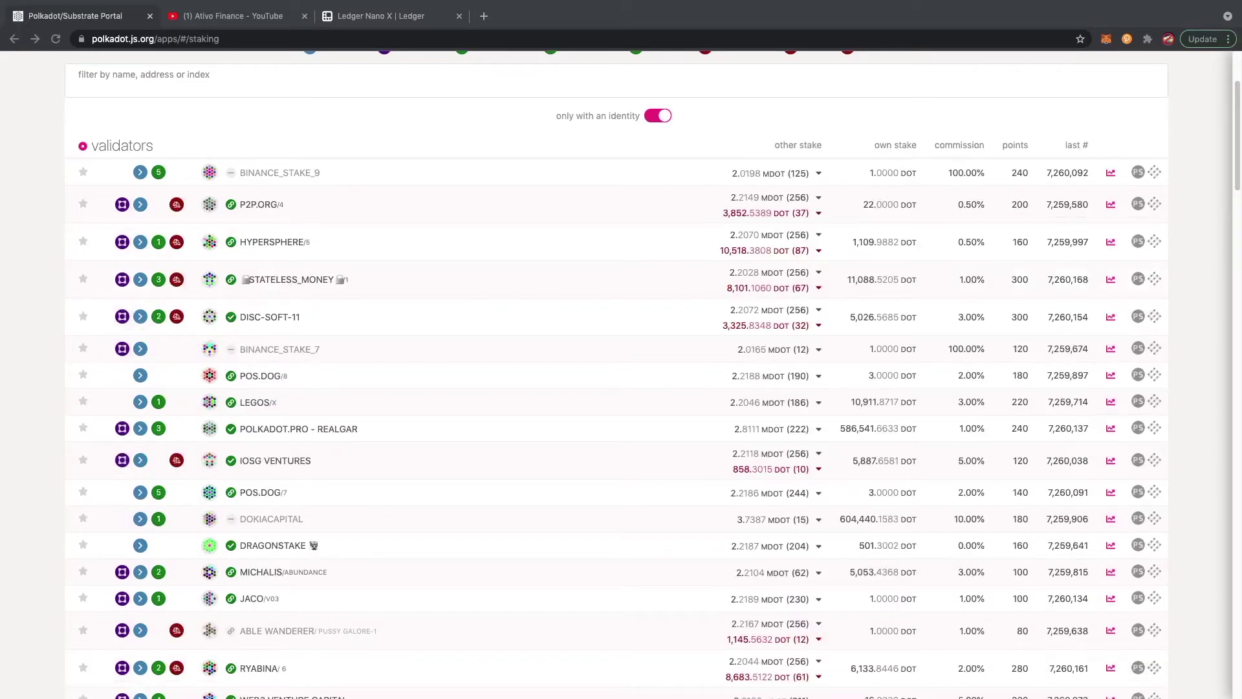
scroll(560, 244, up, 3)
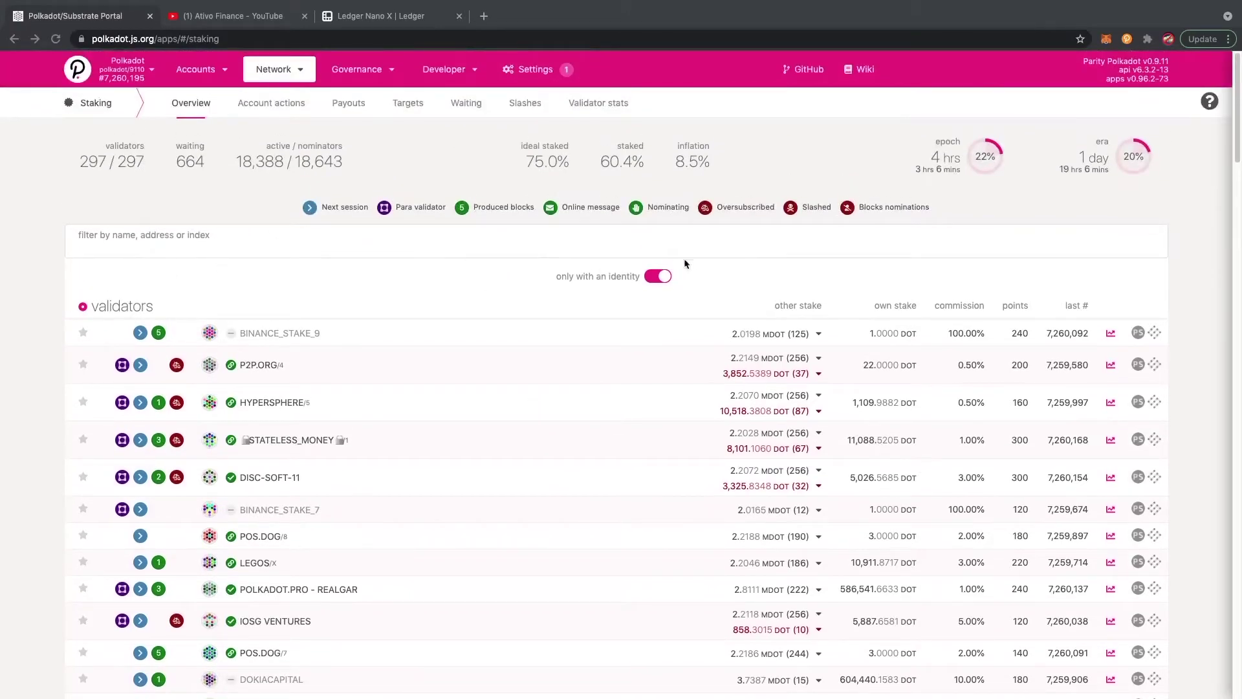
scroll(556, 281, down, 1)
scroll(606, 285, down, 1)
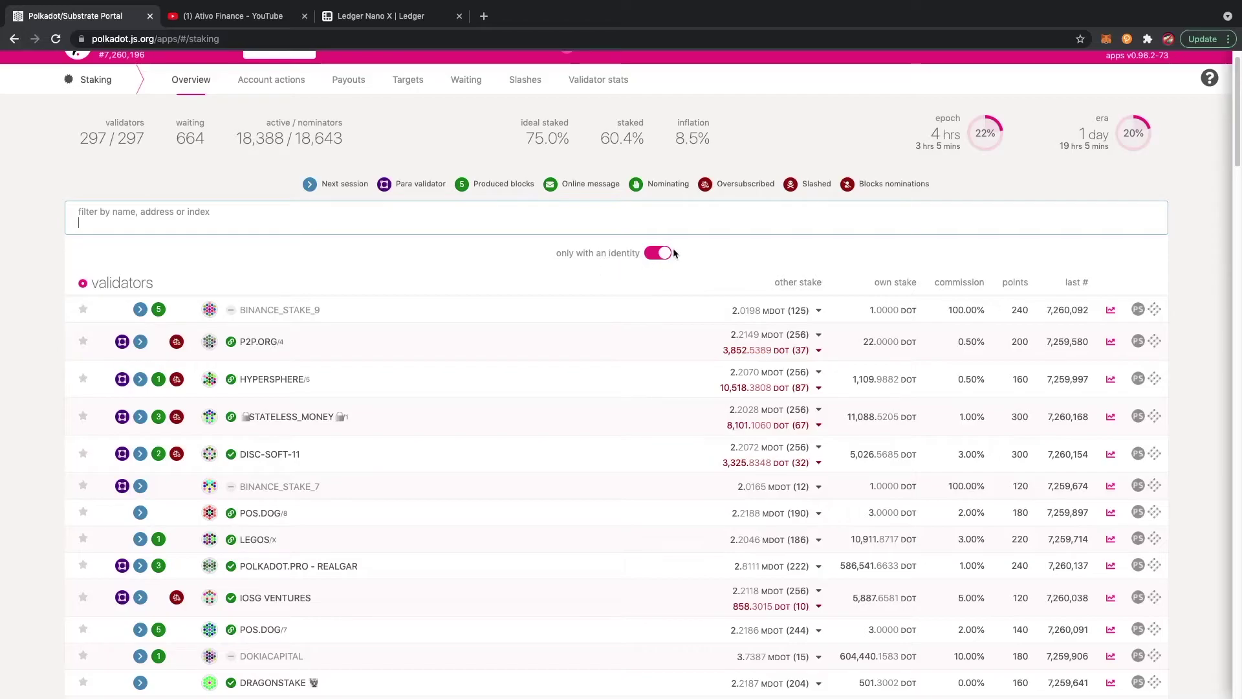
scroll(637, 256, down, 1)
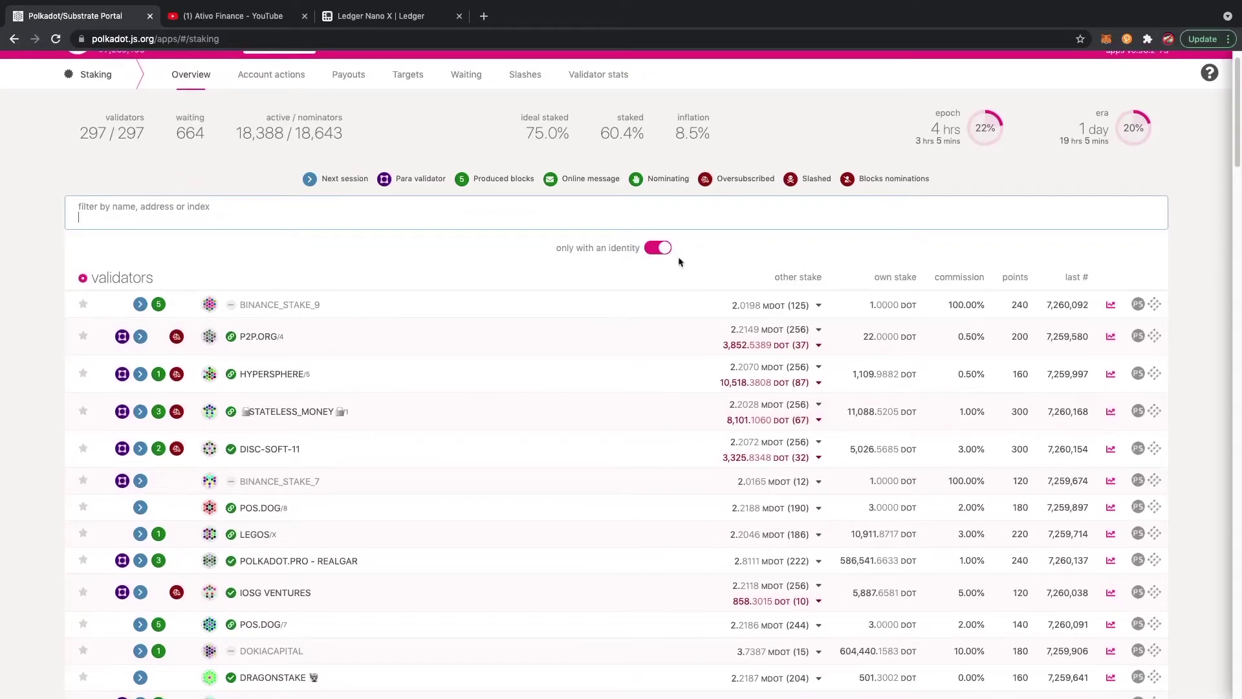
scroll(572, 275, down, 1)
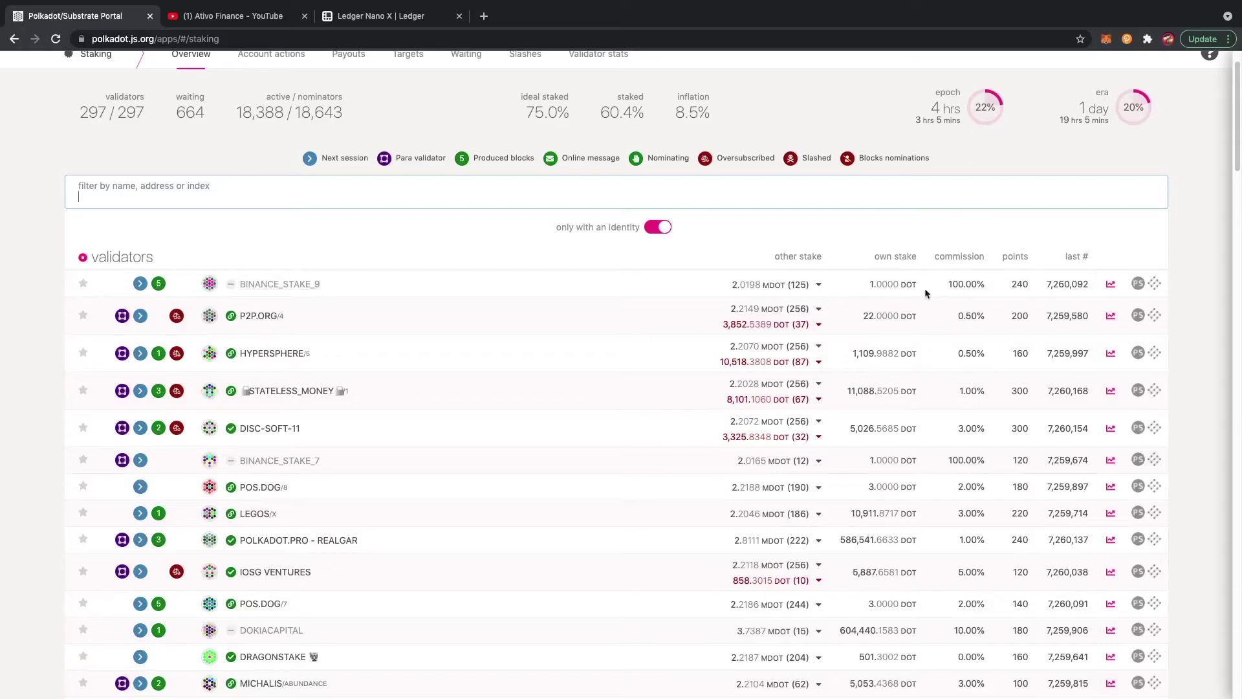
drag(948, 287, 989, 288)
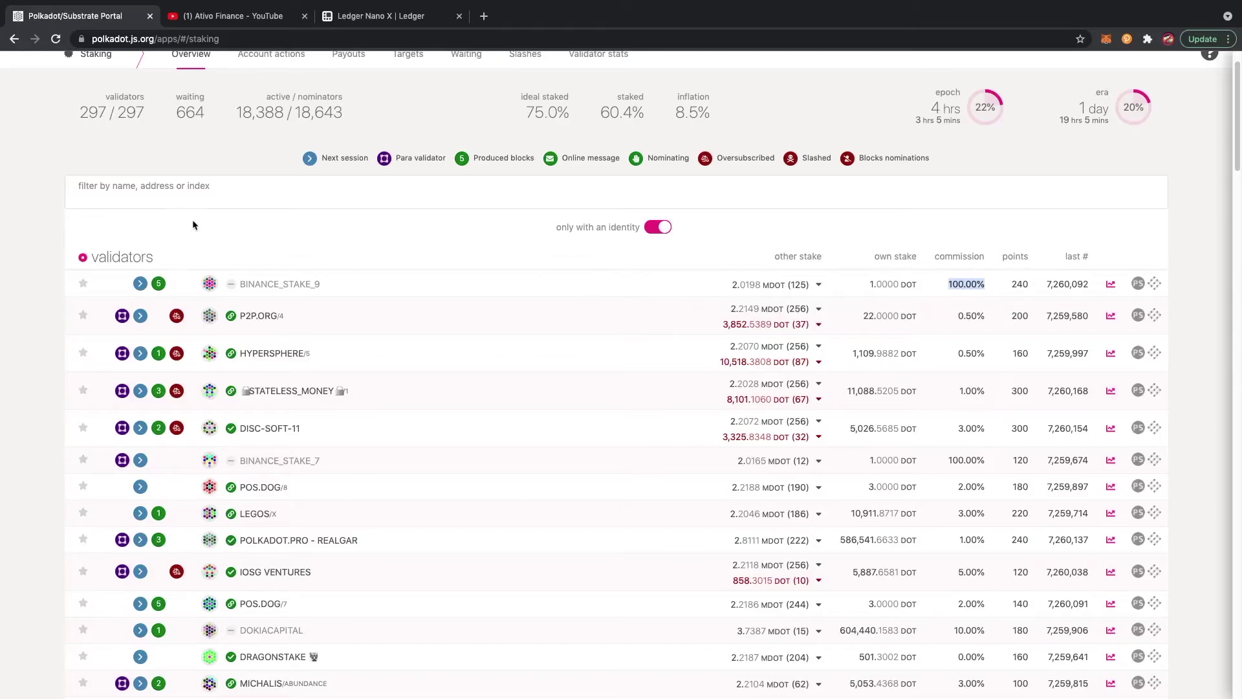
Look through the validator list to compare validator identities, commissions and oversubscribed nominations
scroll(457, 296, down, 1)
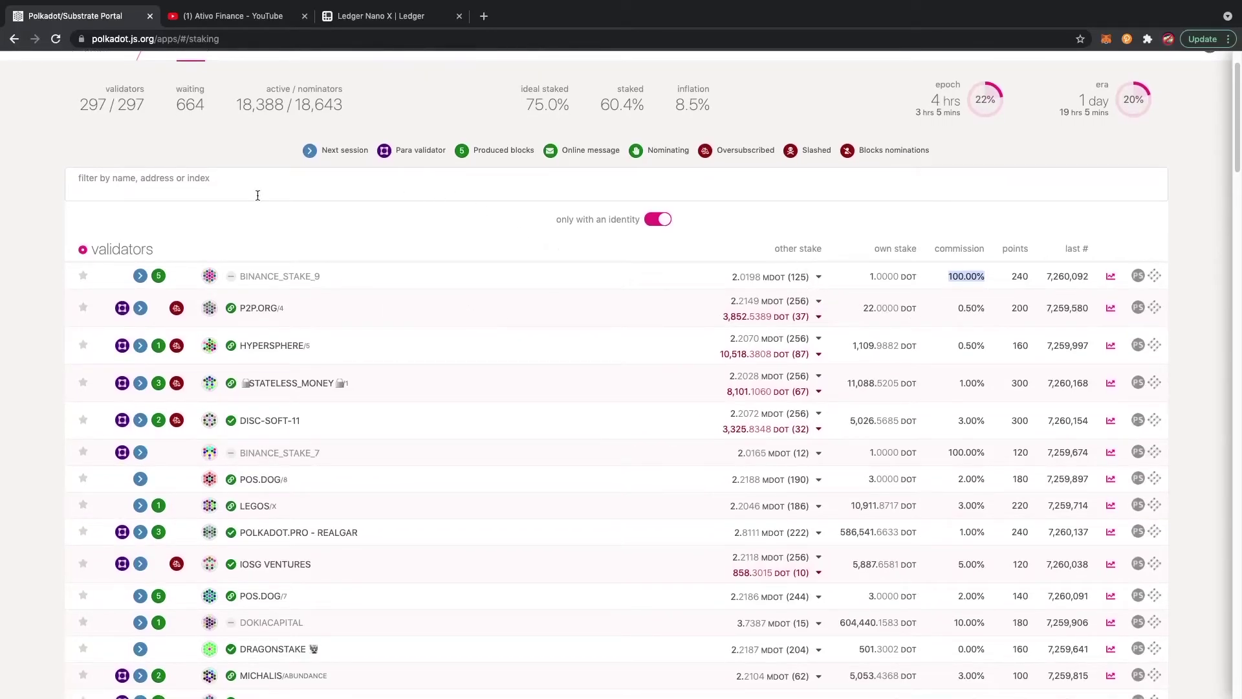
scroll(311, 271, down, 3)
scroll(316, 269, up, 3)
scroll(203, 204, down, 3)
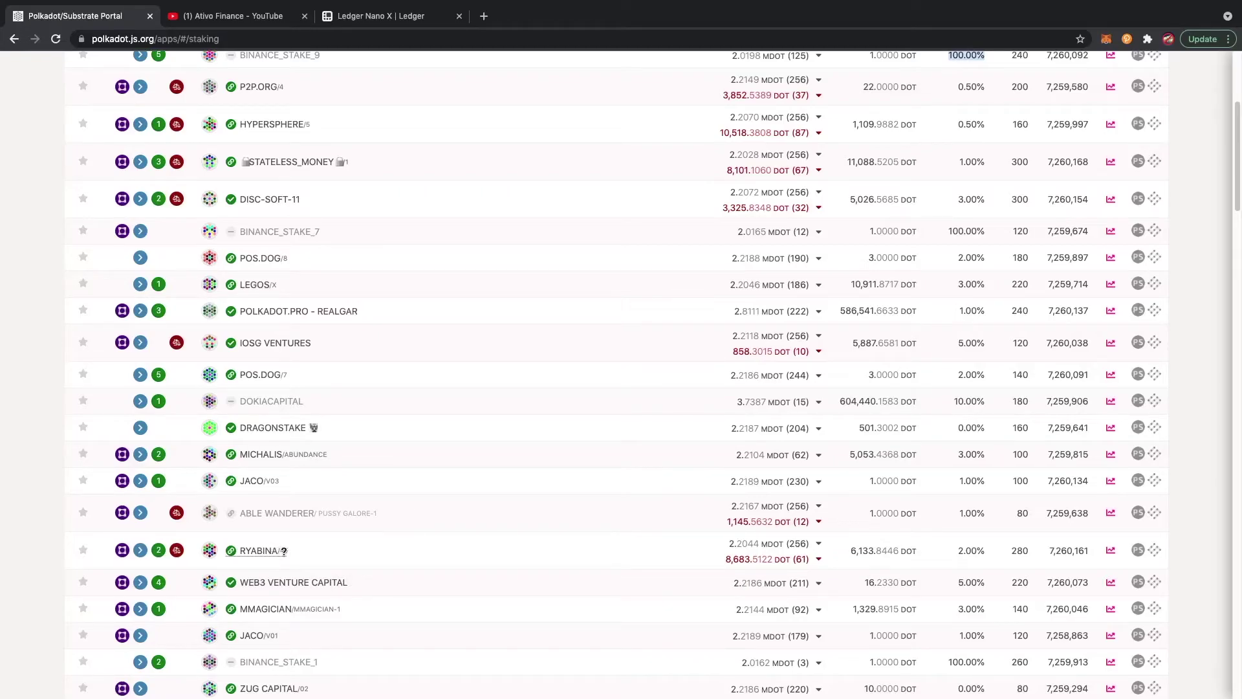
scroll(270, 555, down, 1)
scroll(271, 555, down, 1)
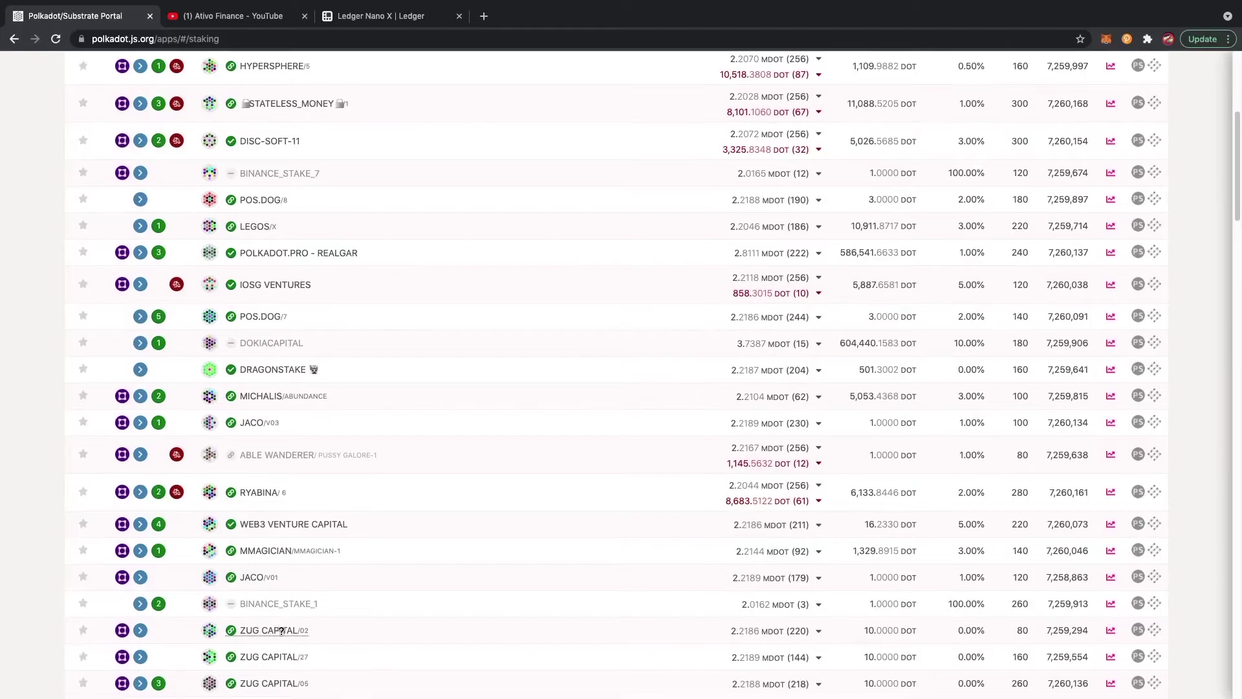
scroll(279, 624, down, 2)
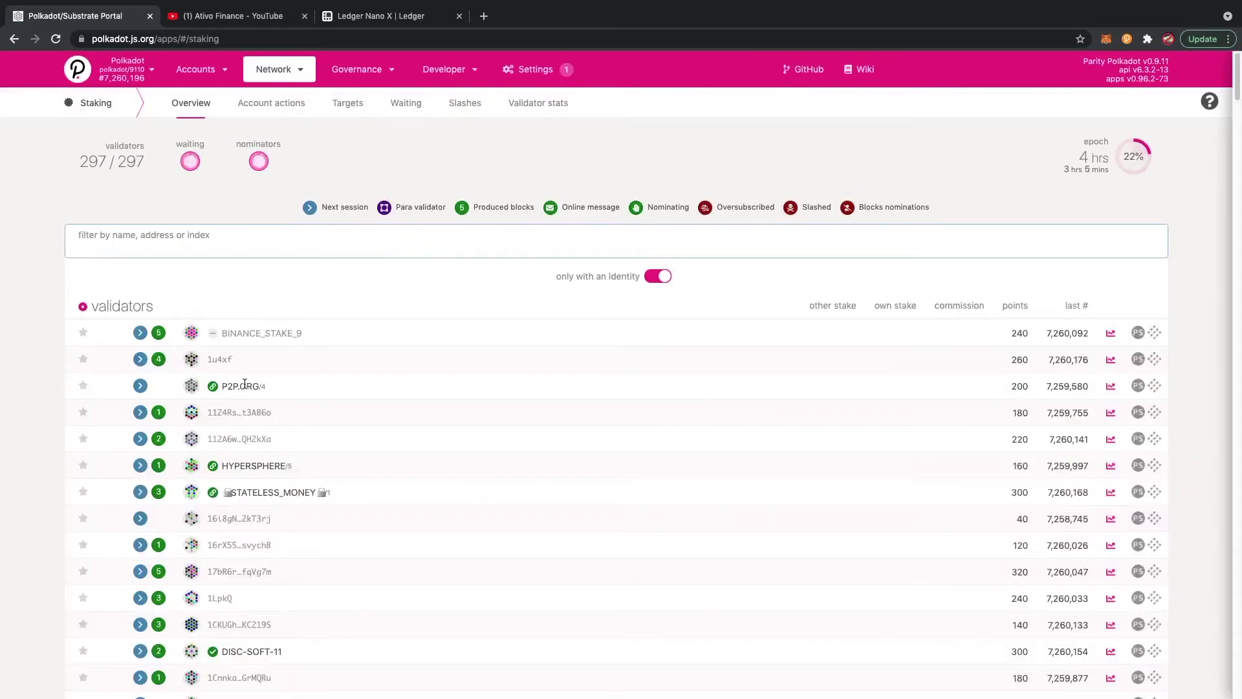
scroll(325, 359, down, 3)
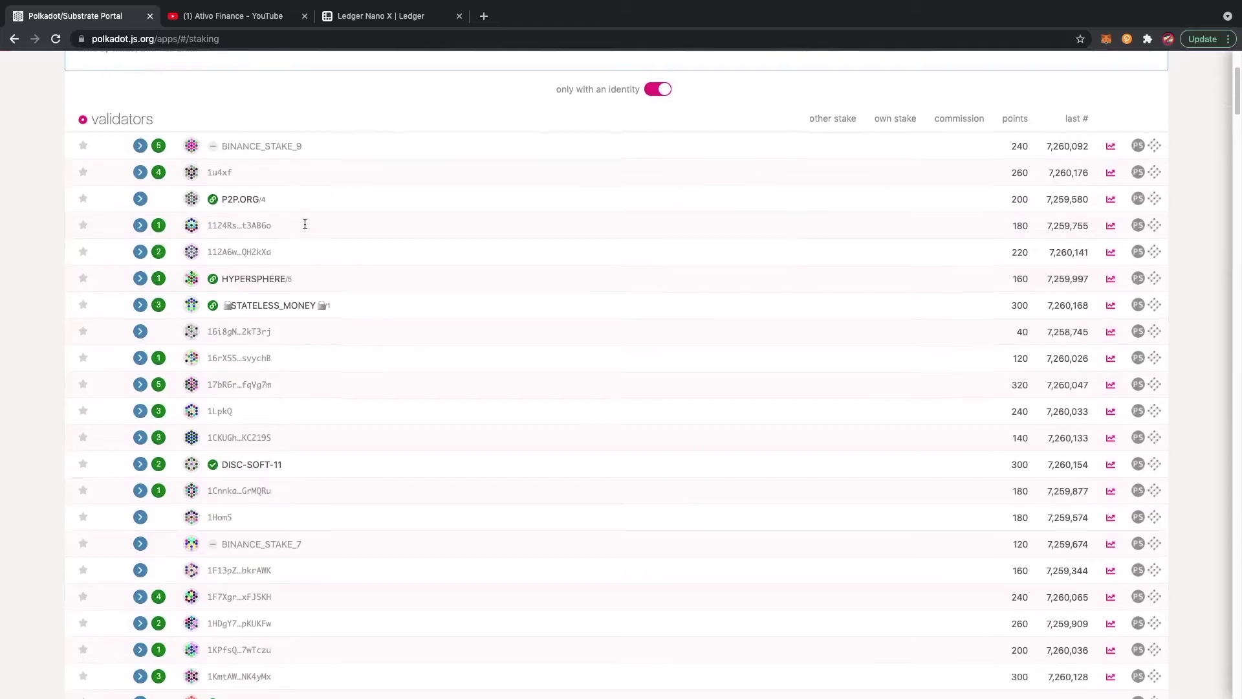
scroll(295, 233, up, 3)
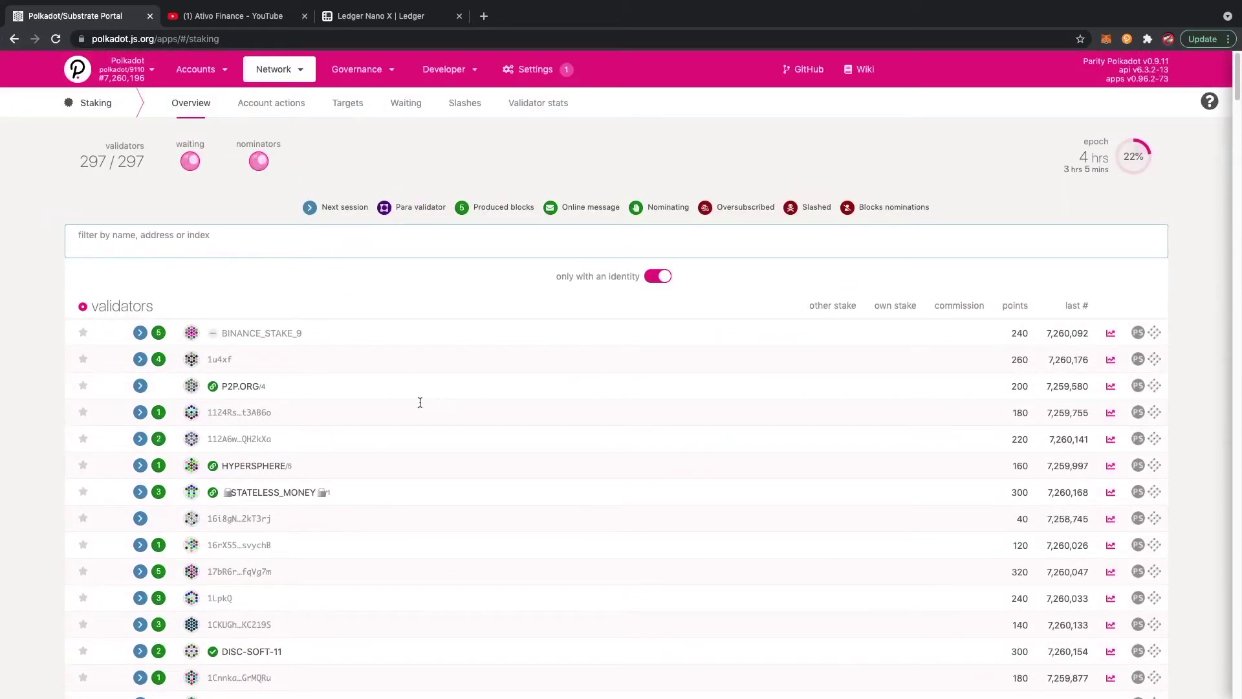
scroll(540, 469, down, 20)
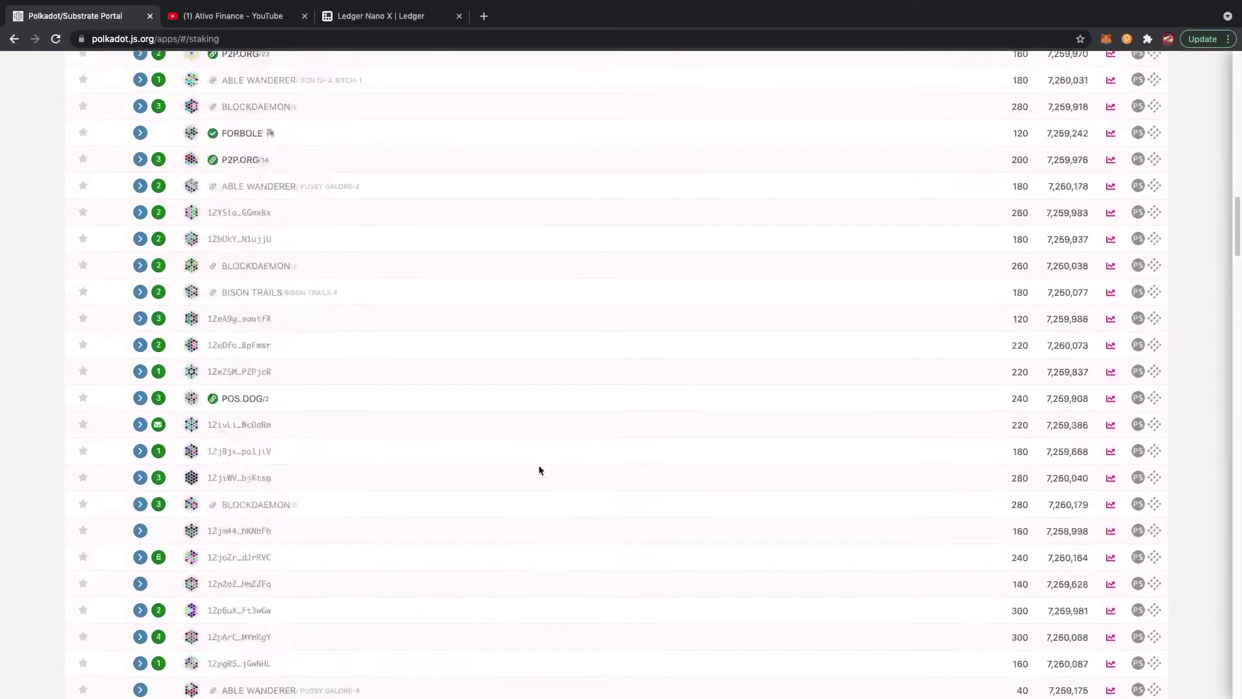
scroll(537, 461, up, 20)
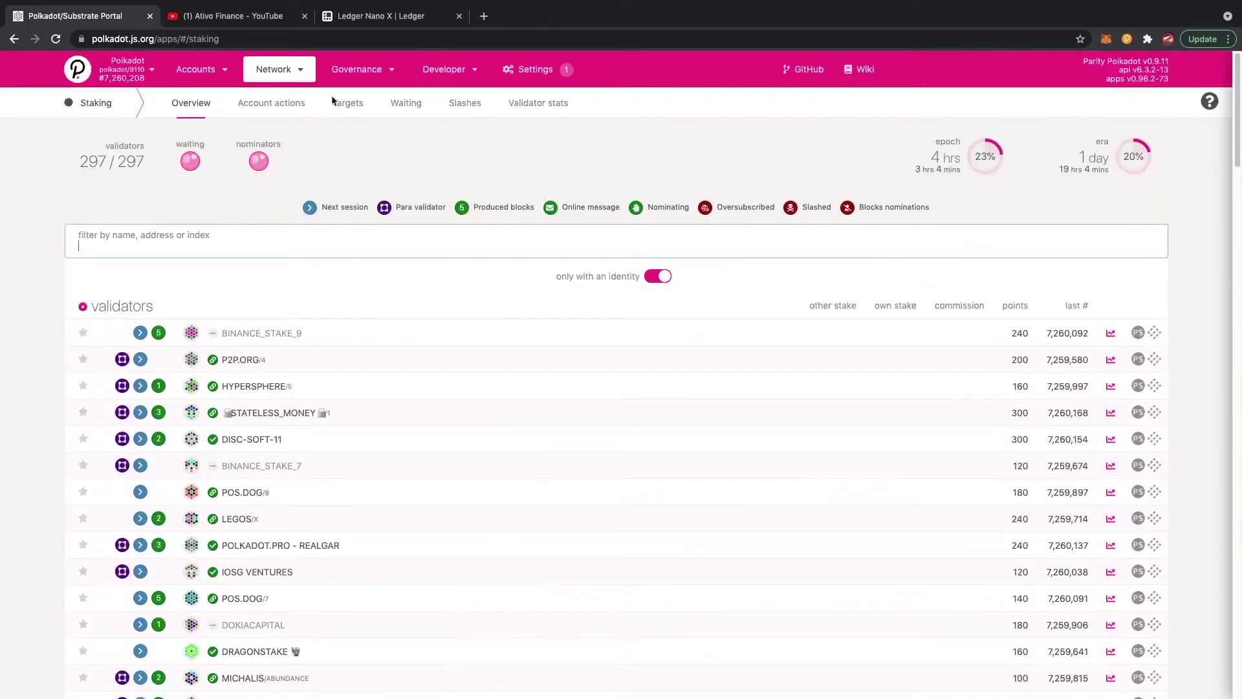
Review the bonding preferences for a new stash in the staking account actions, including the controller account and payment destination choices
click(291, 107)
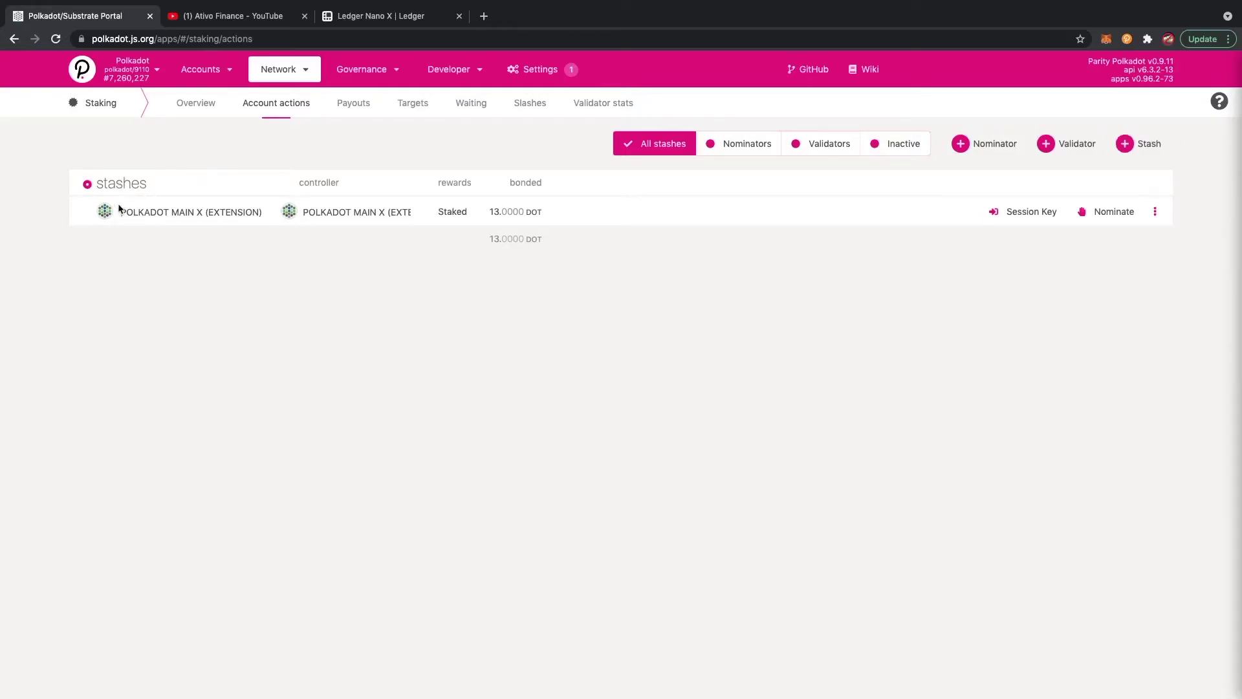
click(1146, 149)
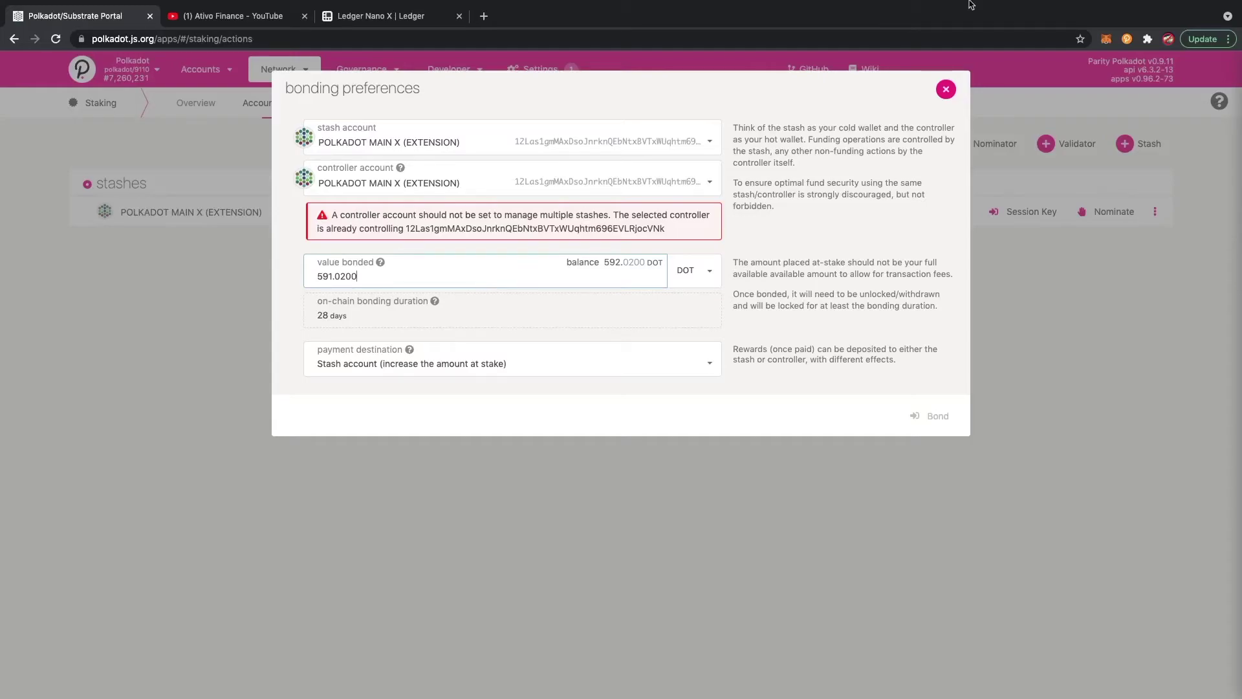
drag(378, 270, 304, 271)
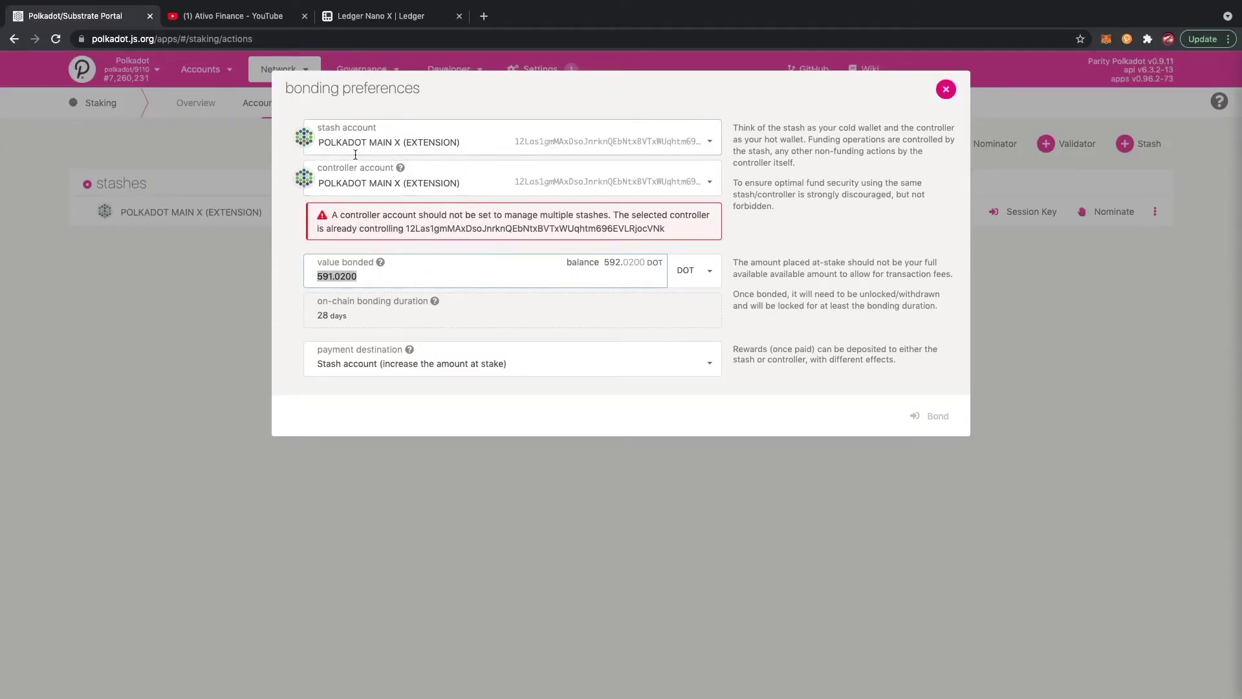
click(391, 186)
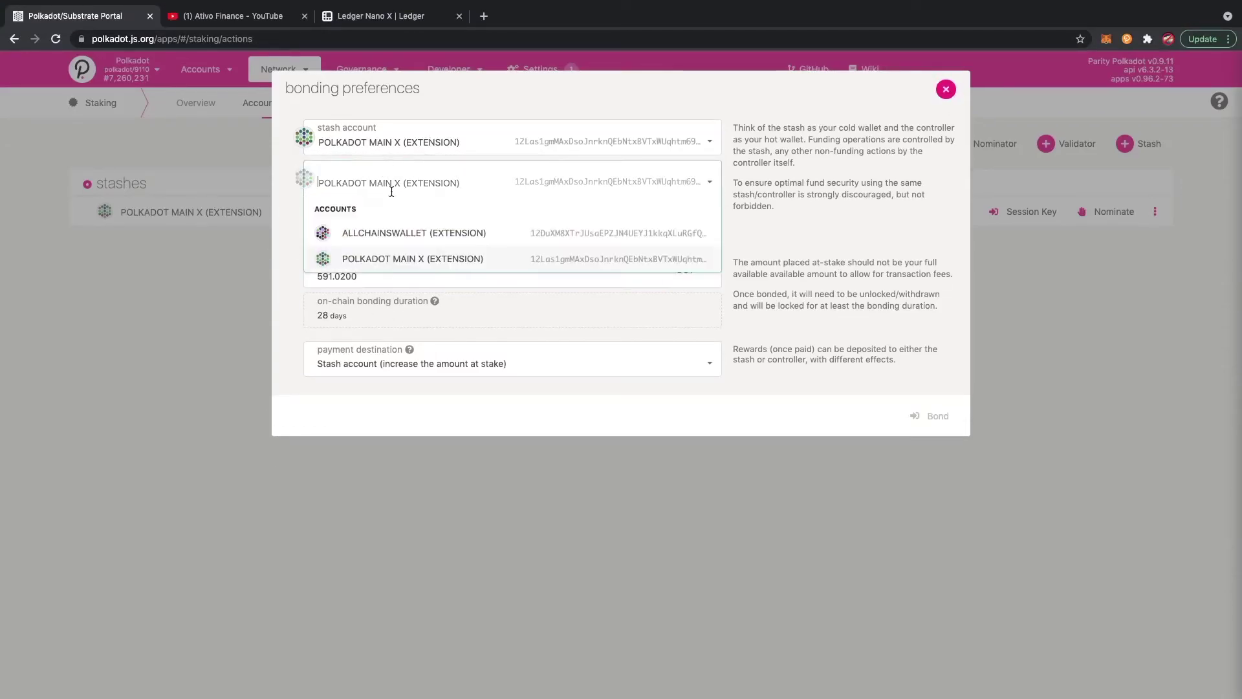
click(403, 143)
click(317, 122)
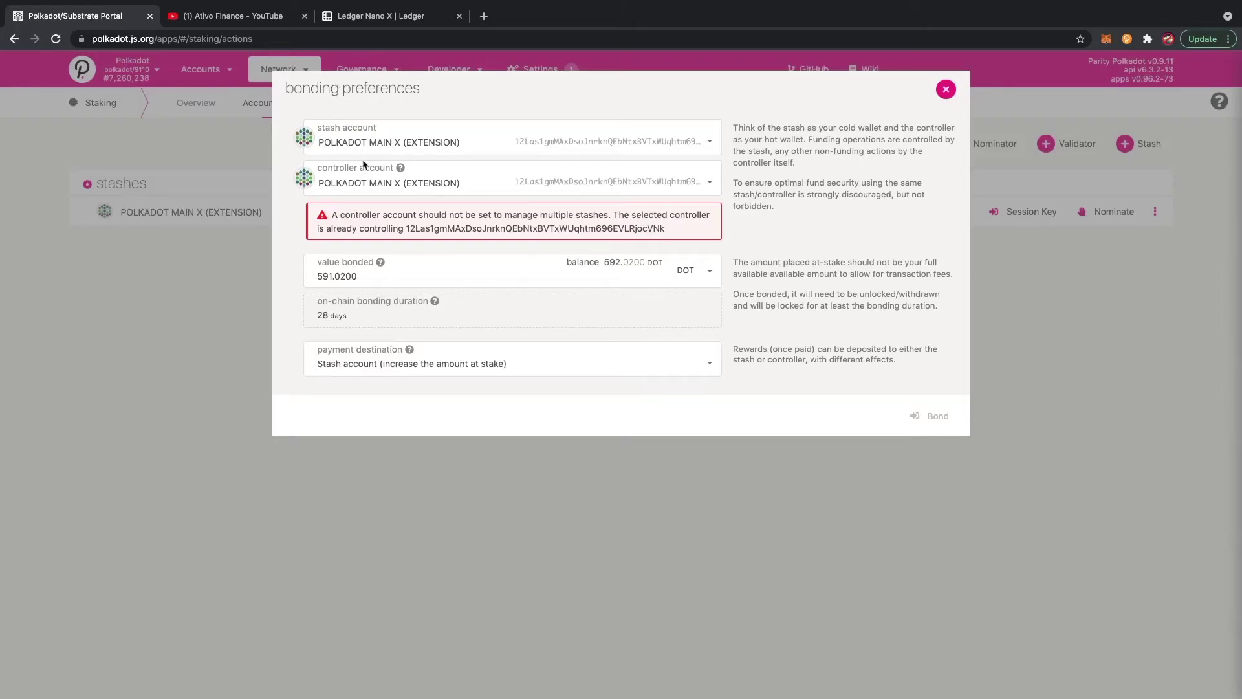
mouse_move(402, 169)
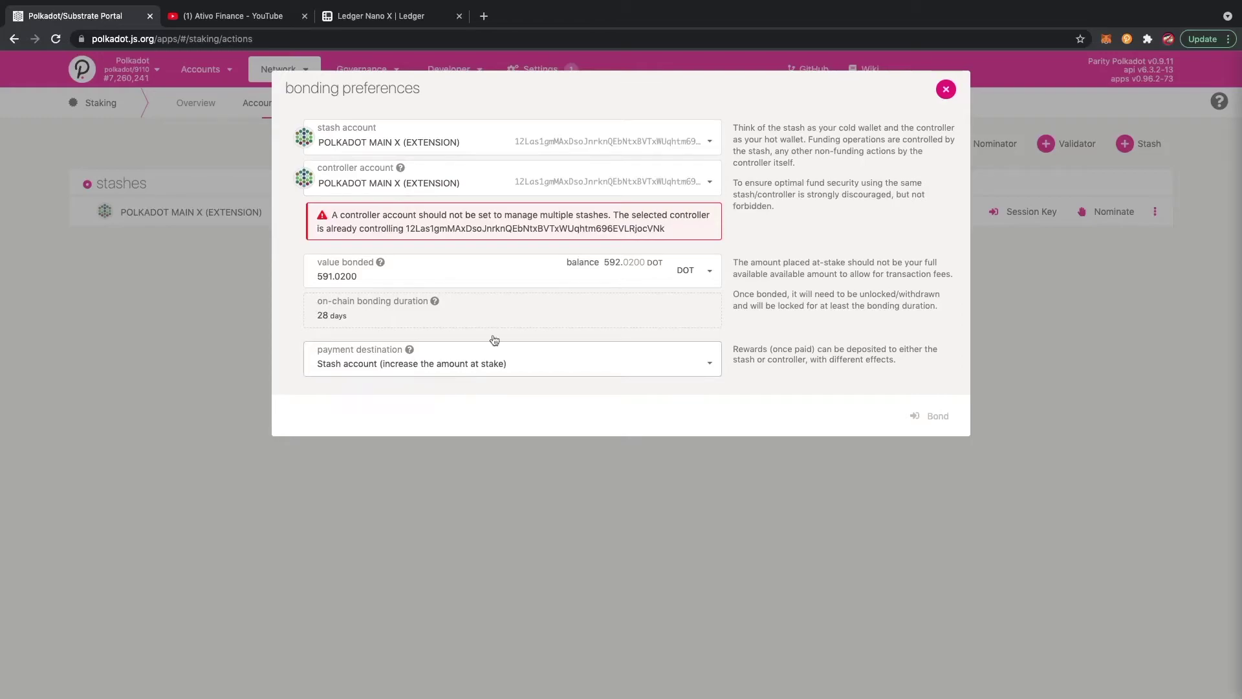
click(368, 372)
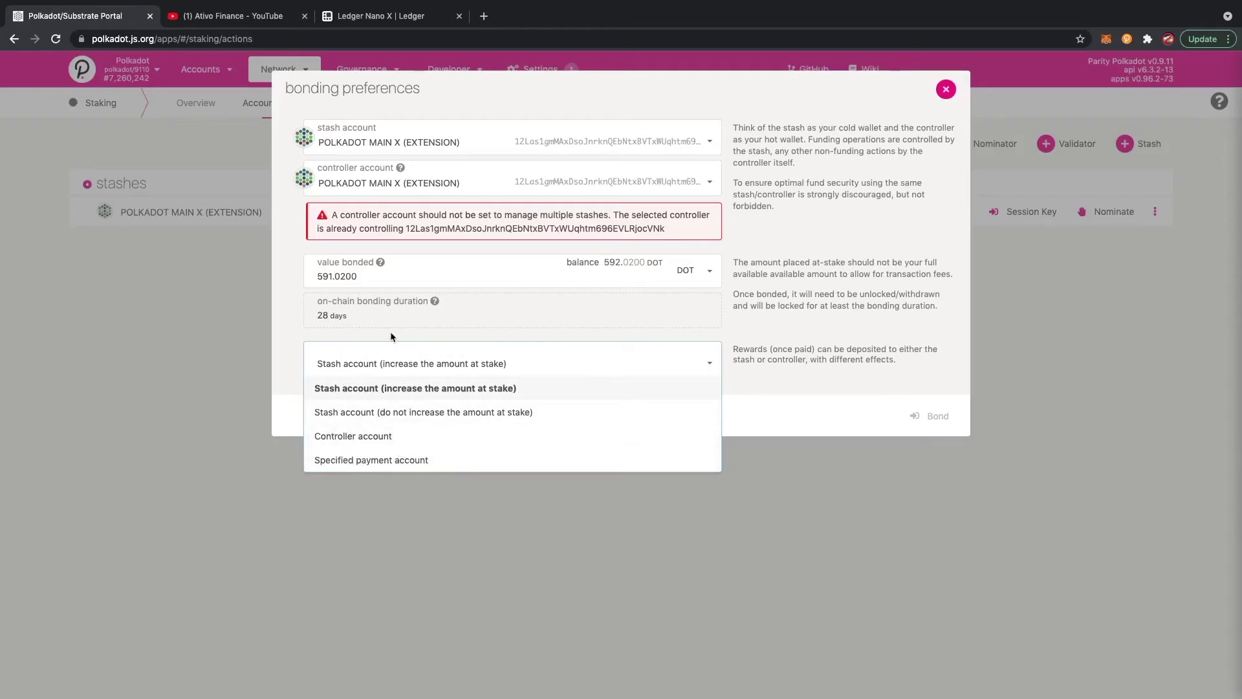
click(404, 348)
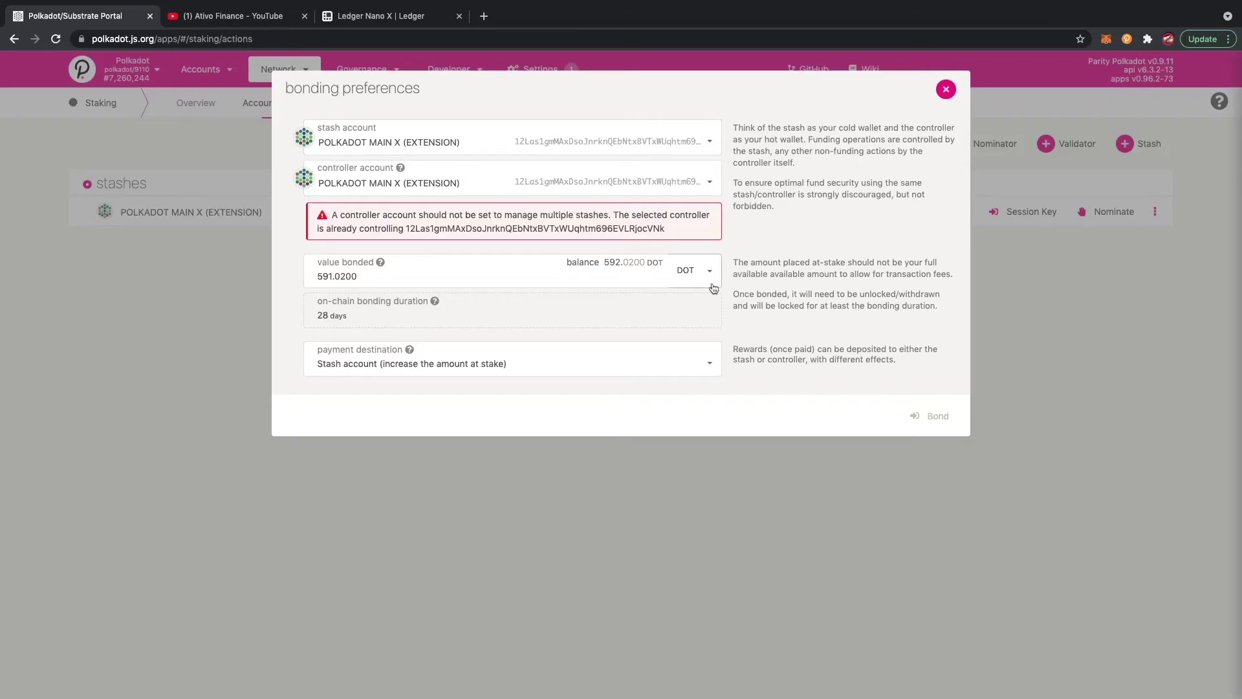
double_click(402, 277)
text(13)
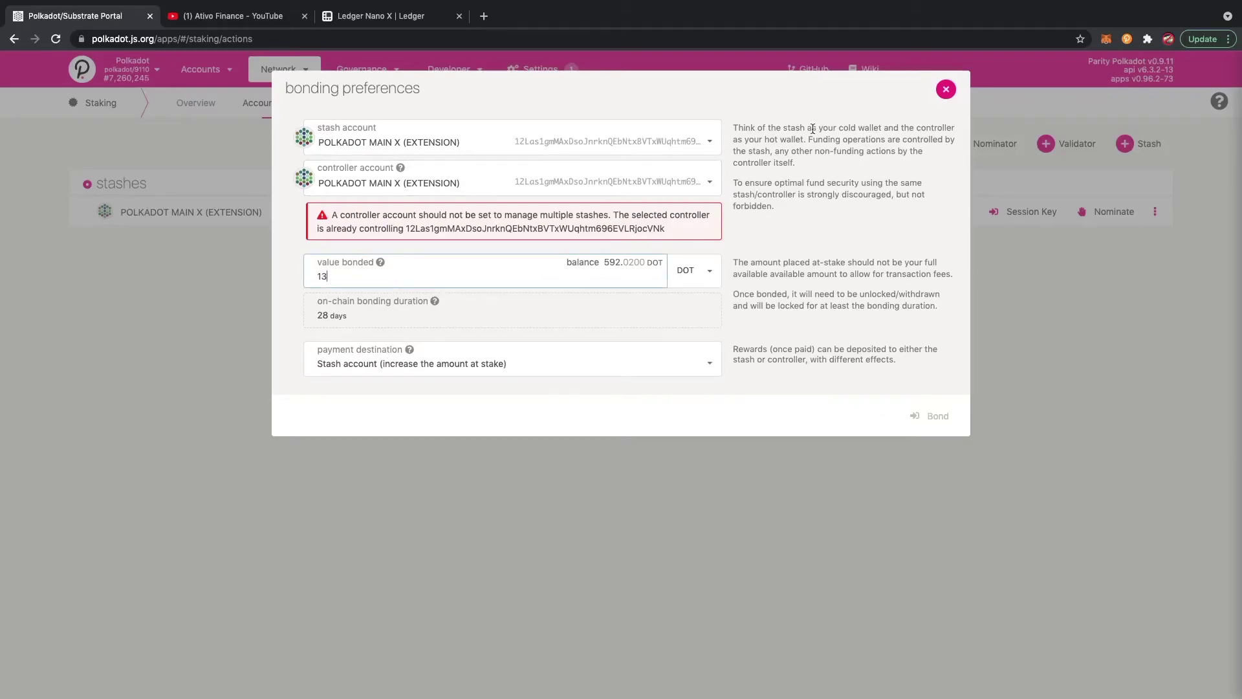
click(945, 89)
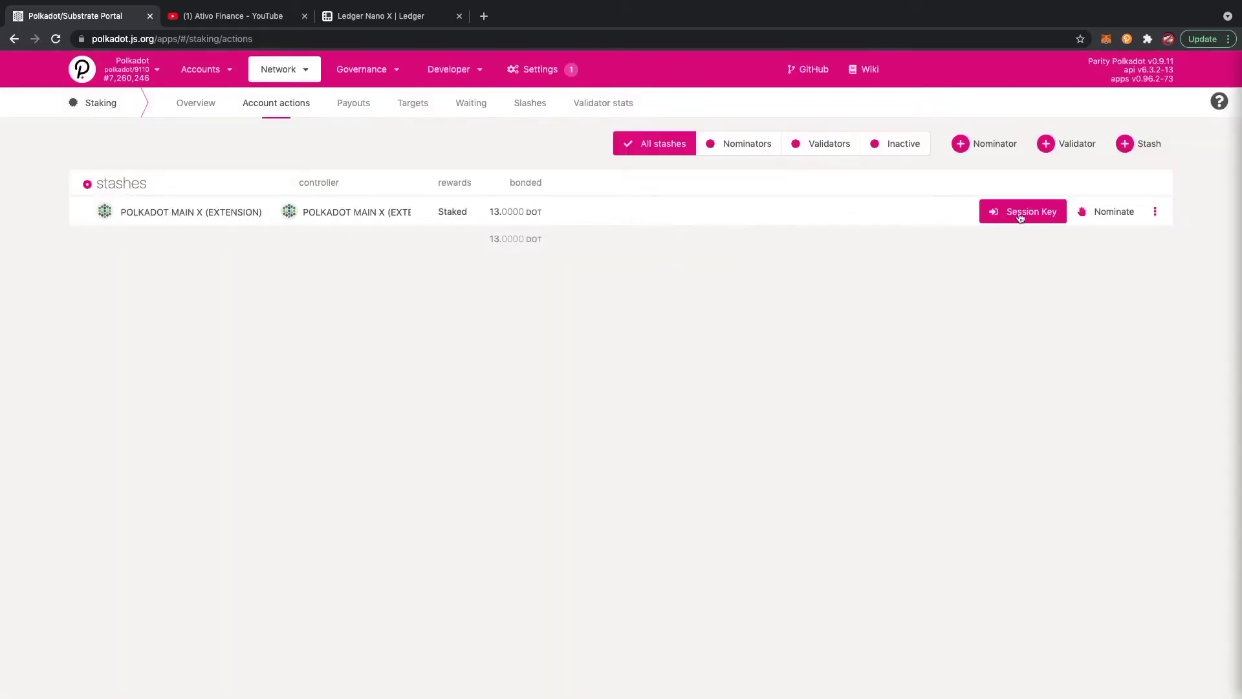
Bond an additional 87 DOT to the Polkadot Main X stash, then sign and submit the transaction
click(1154, 212)
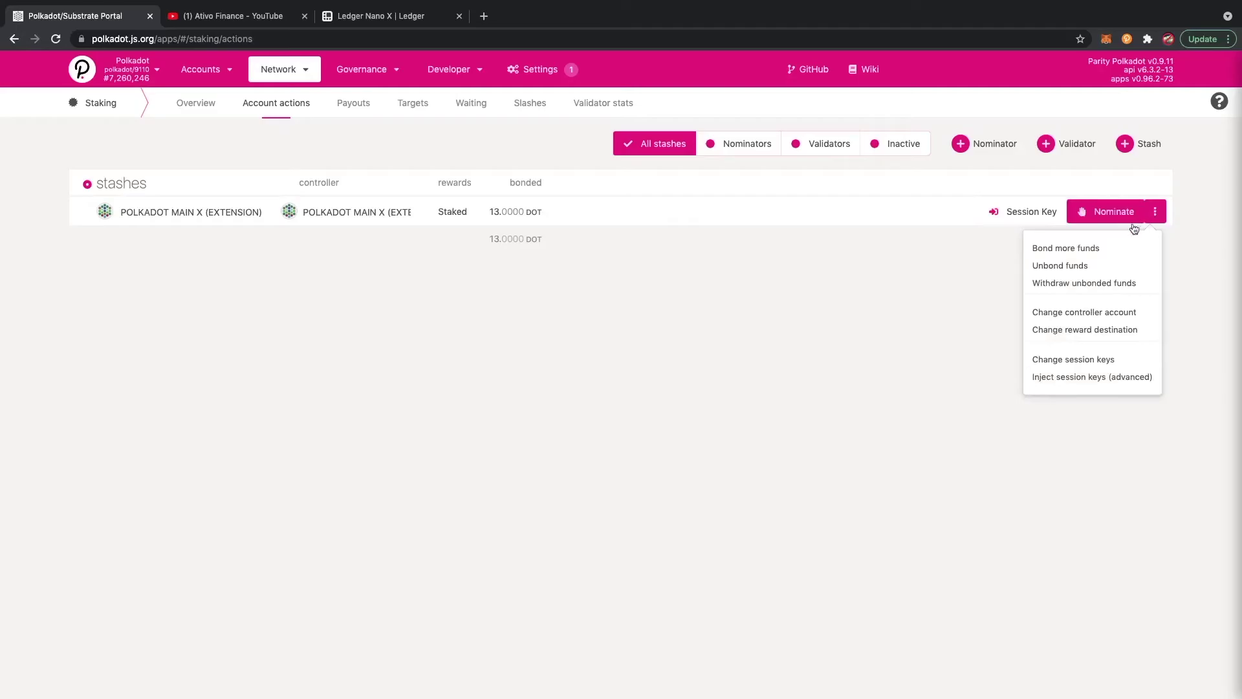
click(1055, 249)
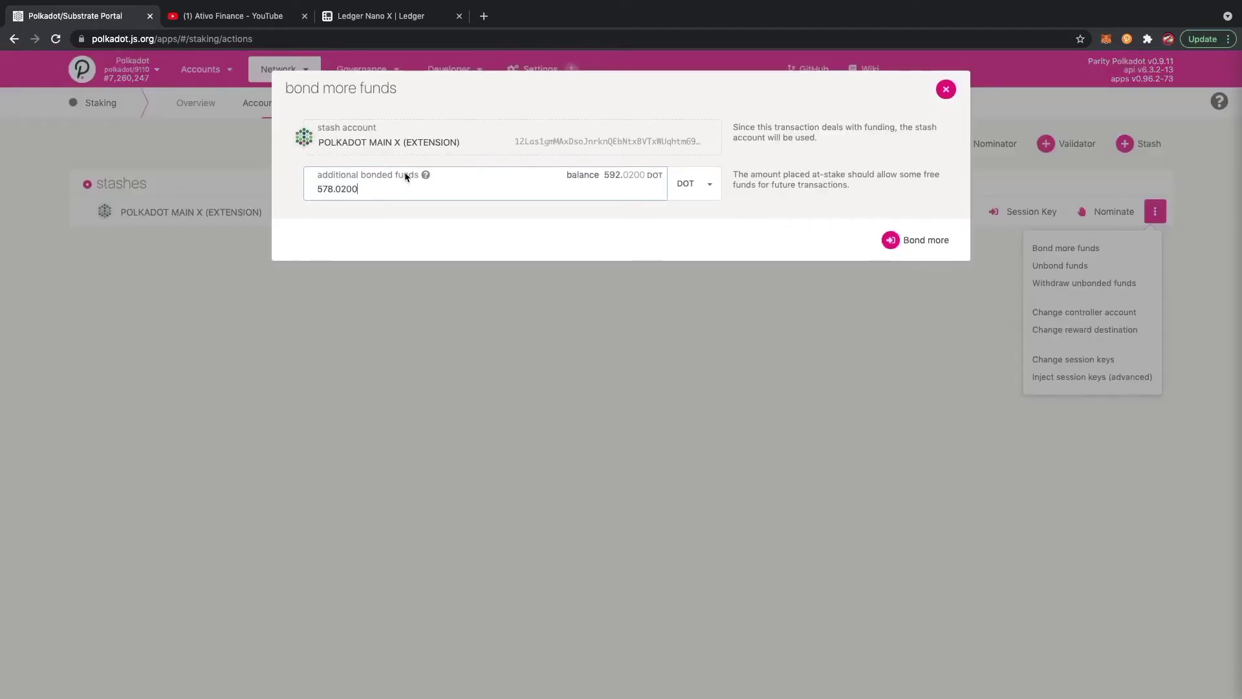
double_click(379, 189)
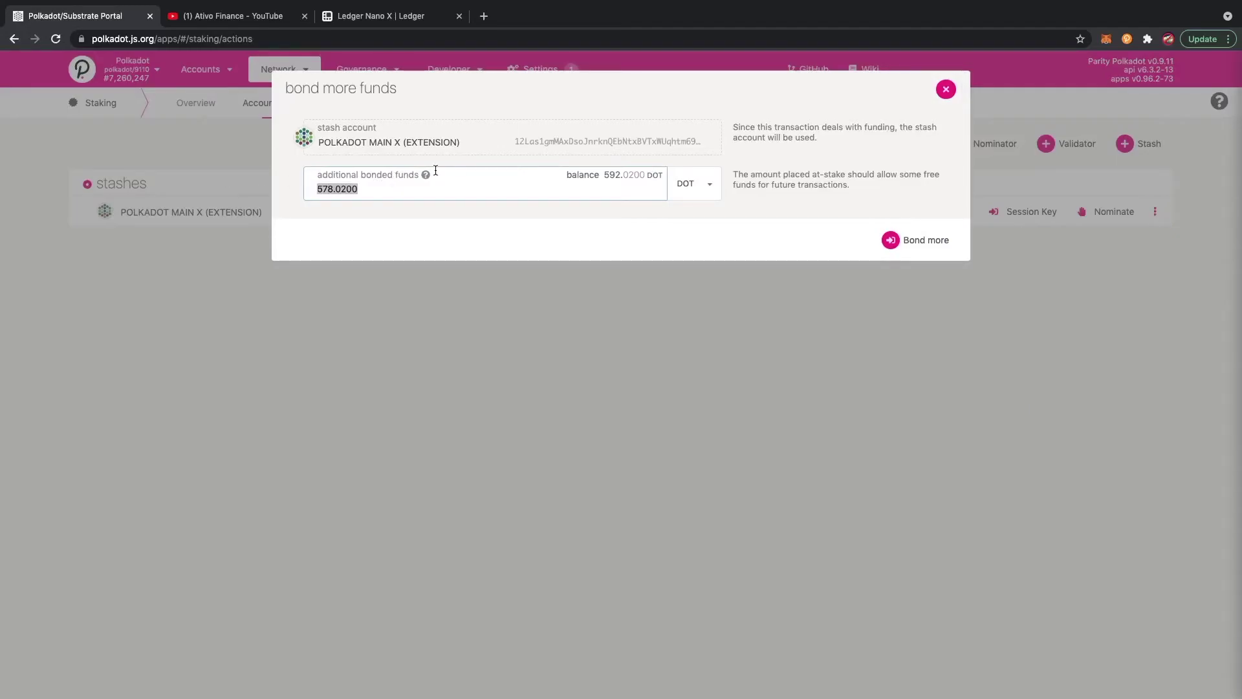
text(87)
click(907, 240)
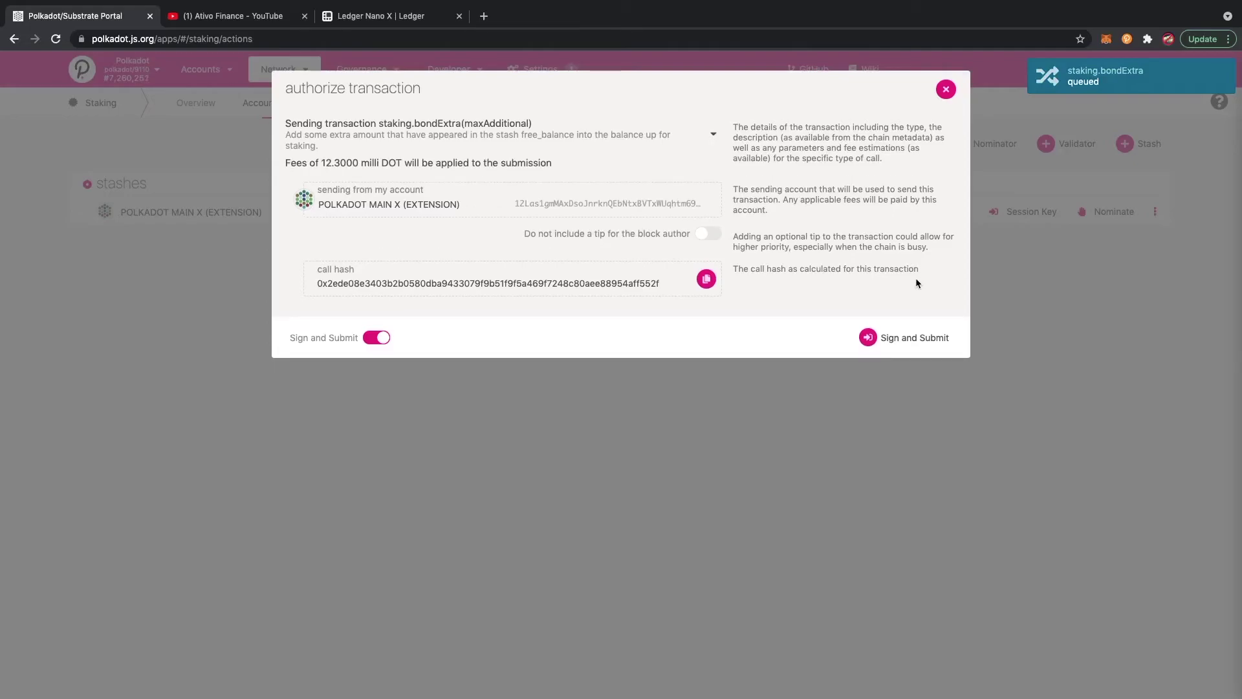
click(913, 337)
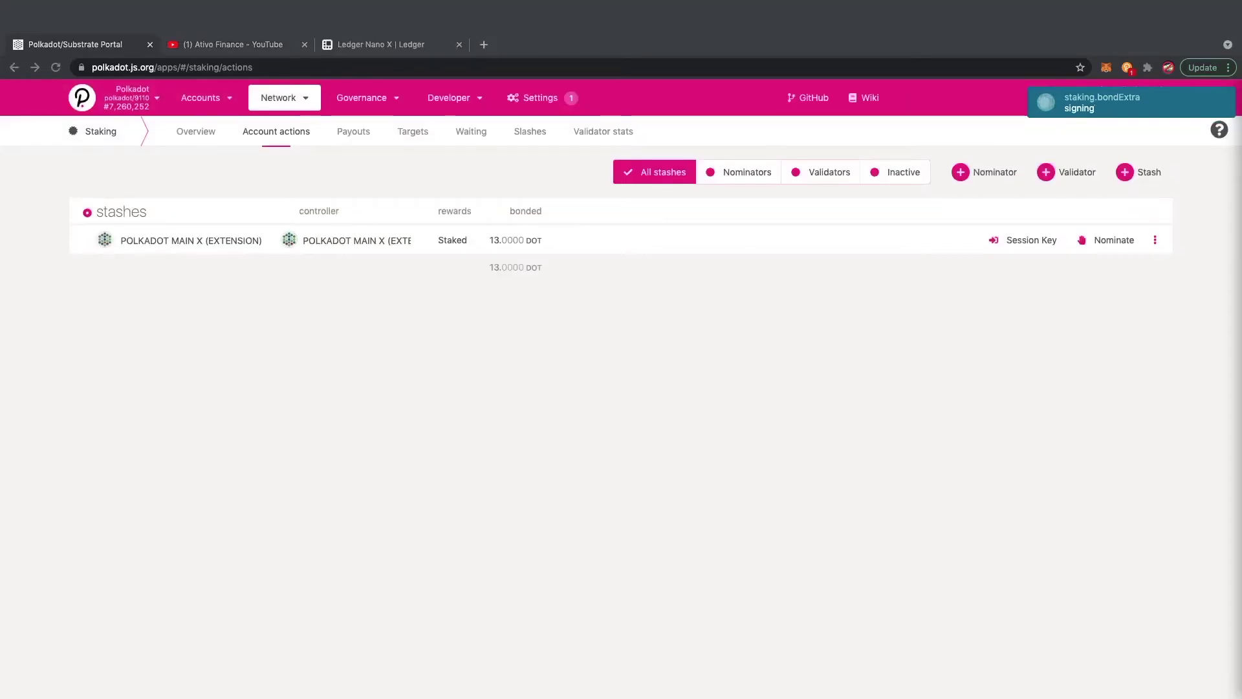
drag(1089, 280, 821, 149)
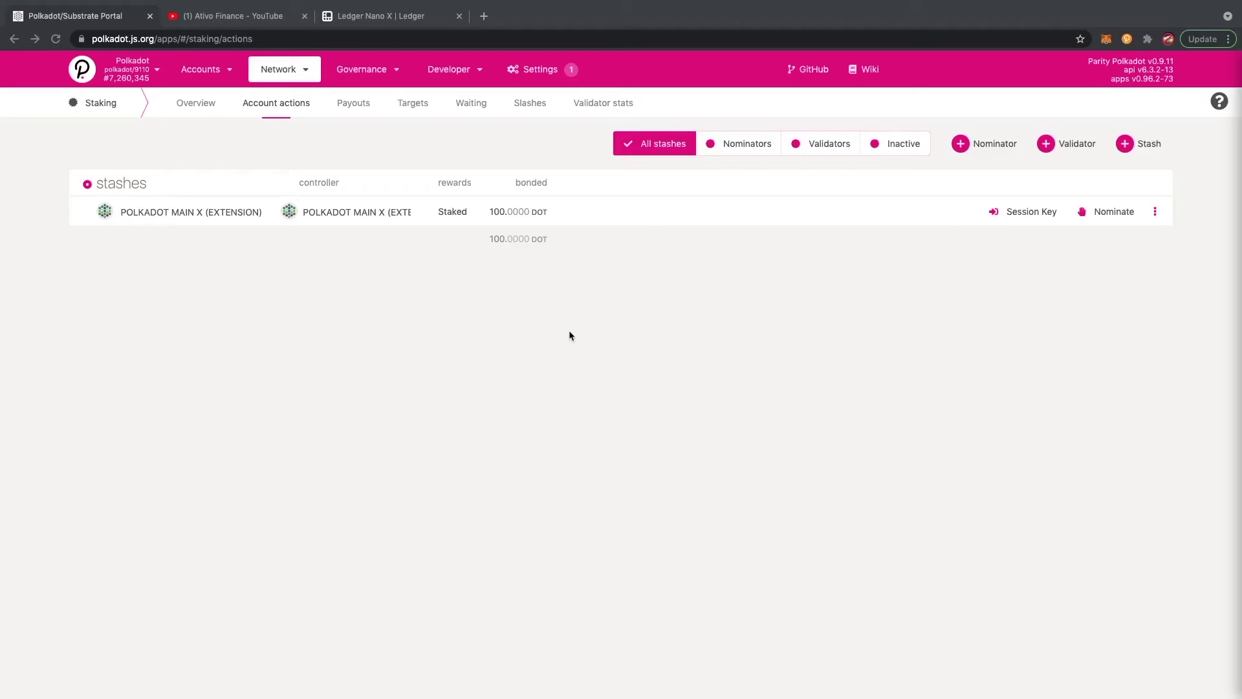
Bond another 100 DOT to the Polkadot Main X stash, submit the signed transaction and dismiss the resulting notifications
click(1155, 212)
click(1064, 249)
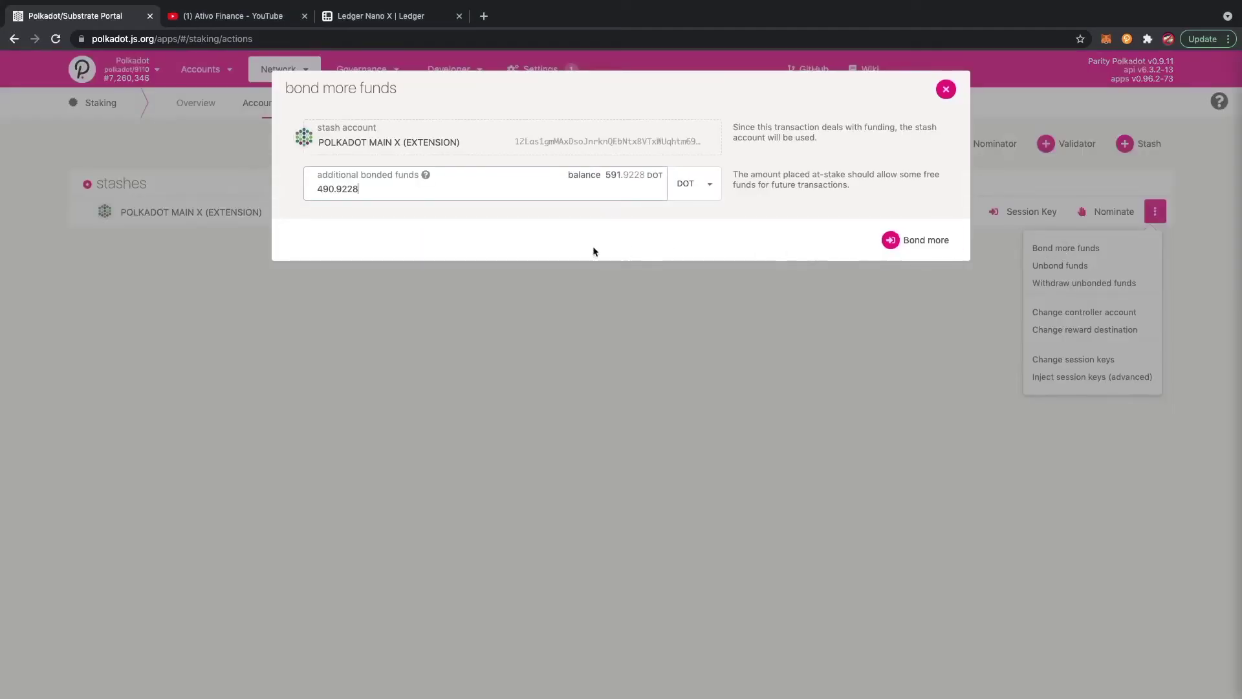
drag(401, 189, 193, 176)
text(100)
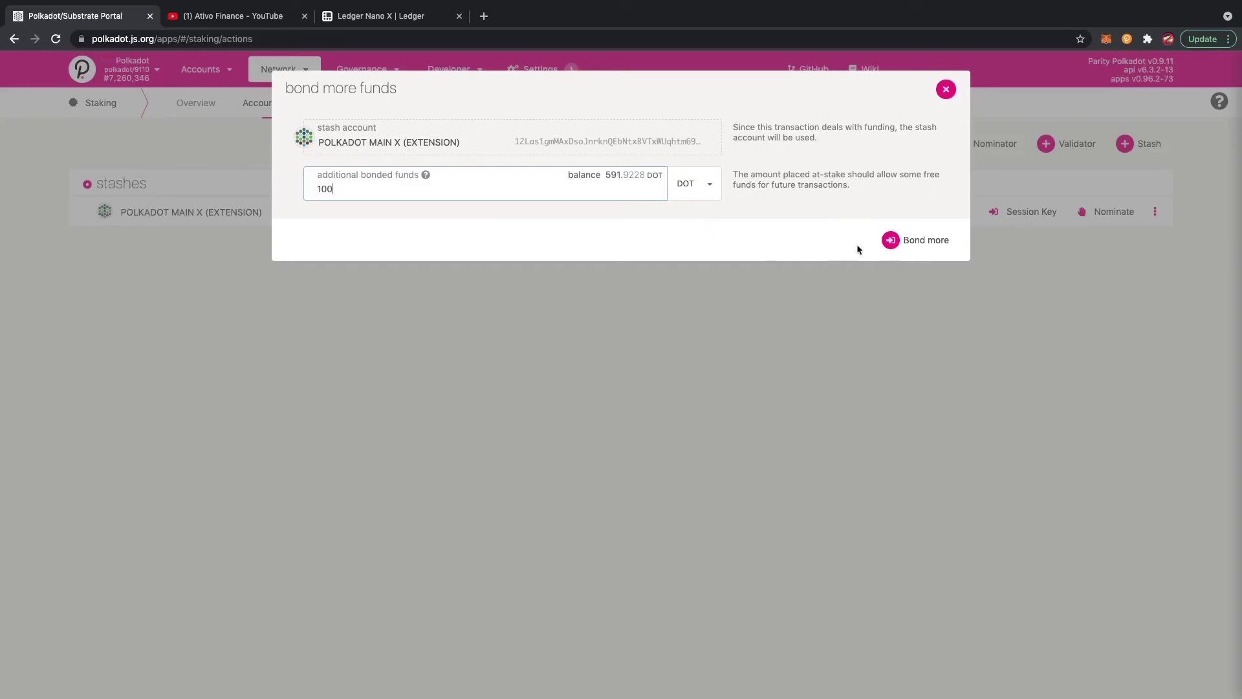
click(914, 240)
click(912, 328)
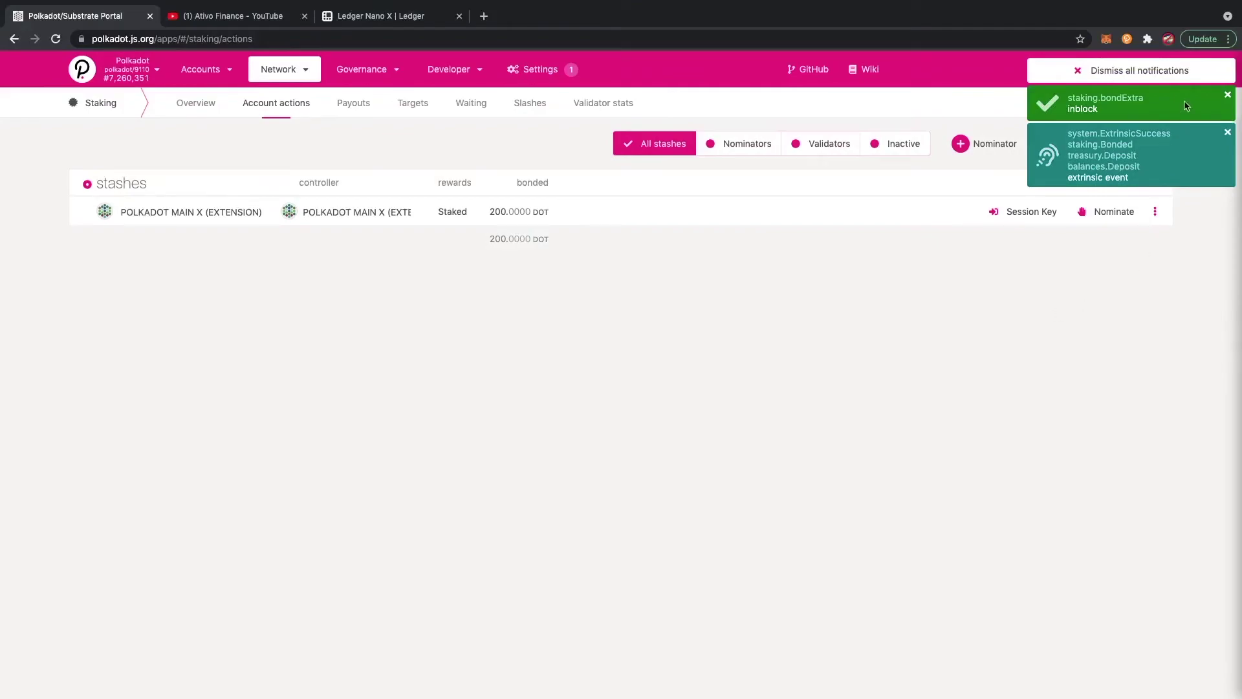
click(1227, 132)
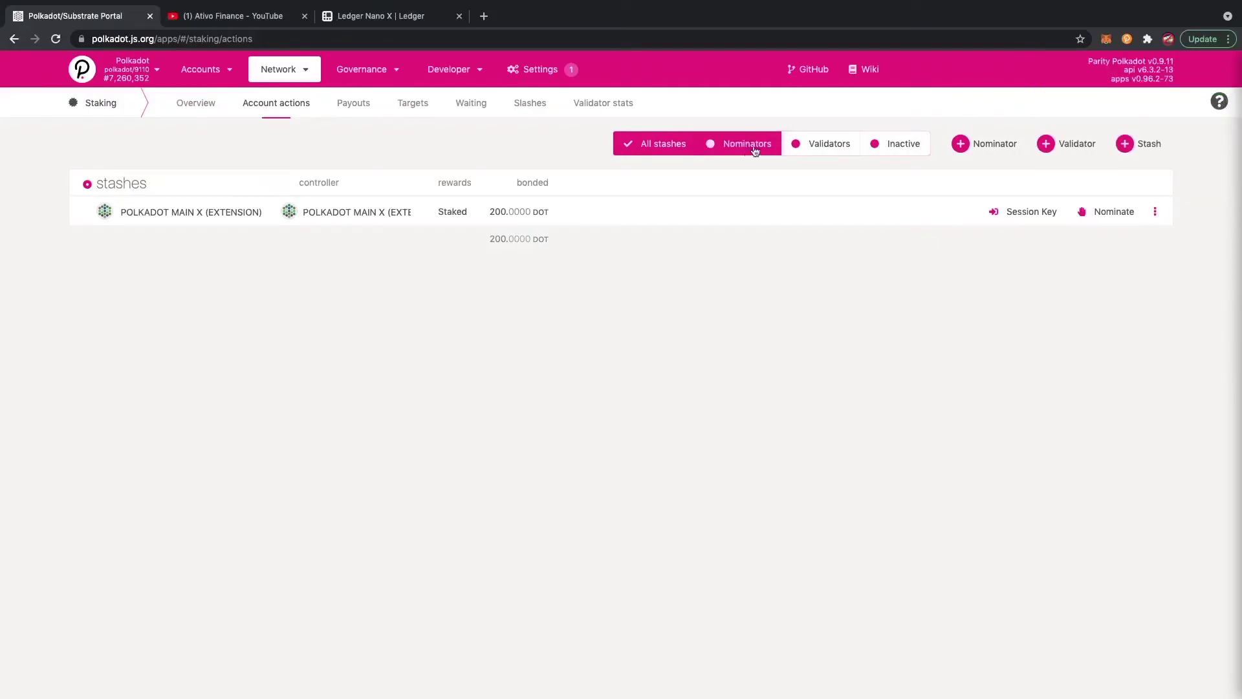
Start nominating validators for the Main X stash, filter the candidates by P2P, and add P2P.ORG/14 and P2P.ORG/35
click(1108, 217)
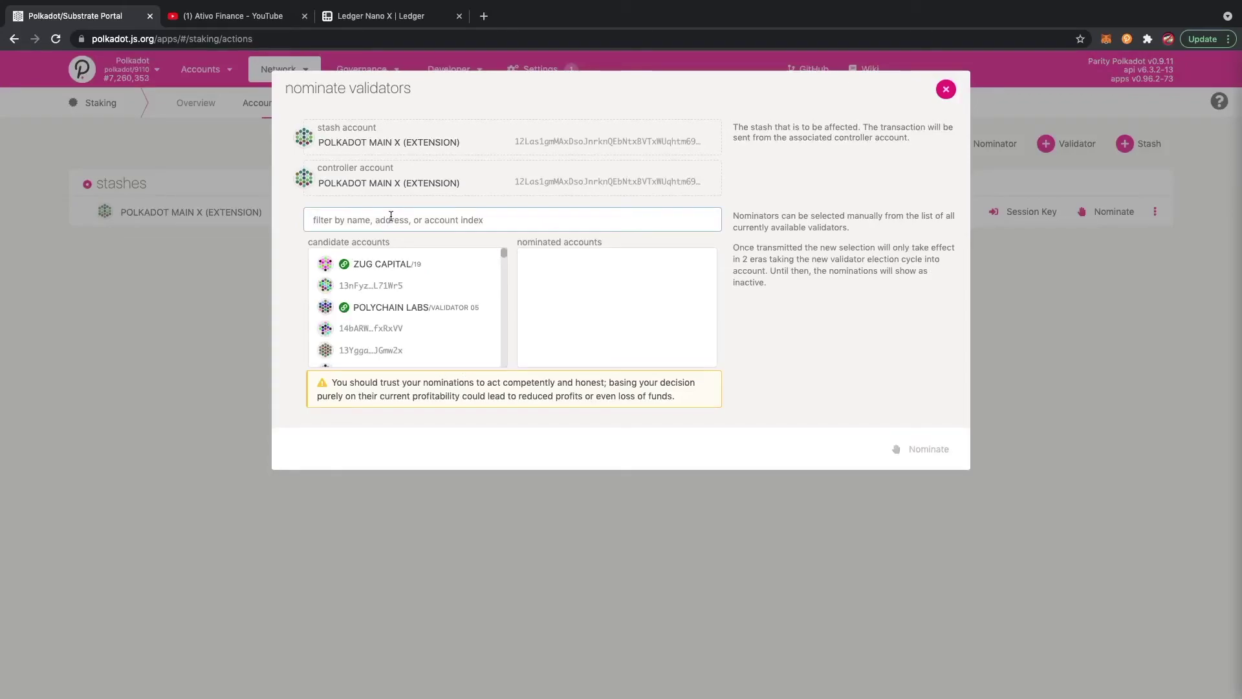
text(P2p)
key(BackSpace)
text(P)
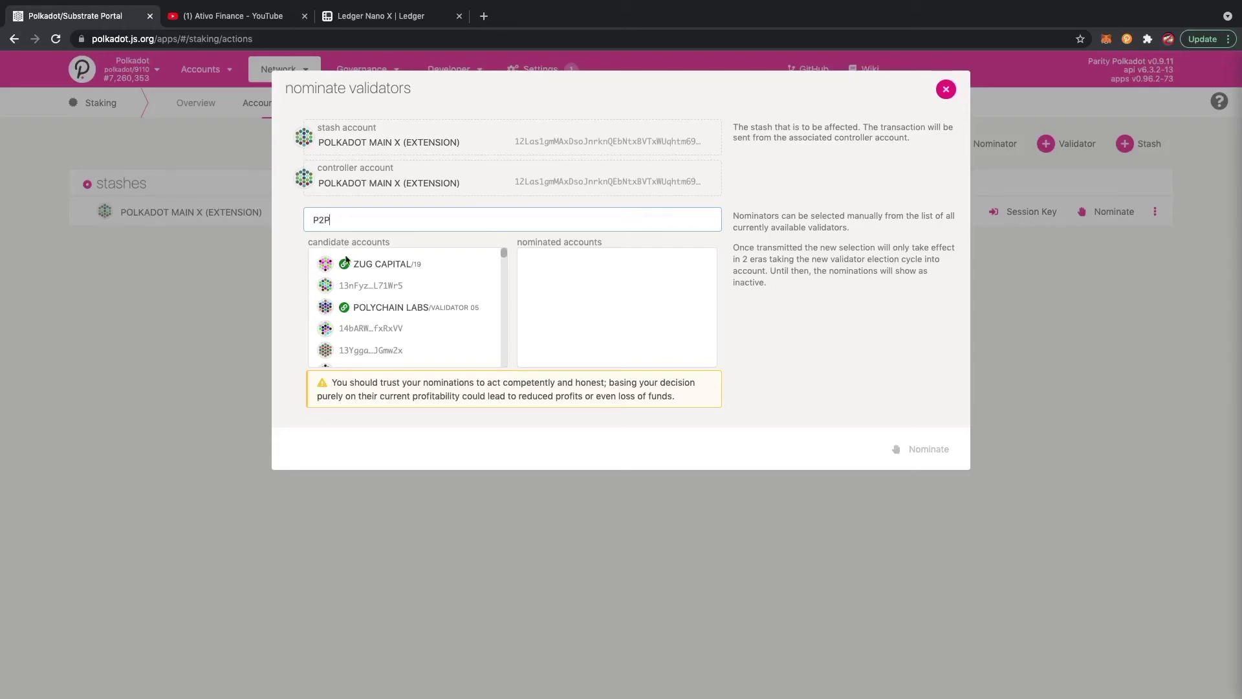
scroll(420, 296, down, 1)
scroll(420, 301, down, 3)
click(416, 319)
scroll(418, 322, down, 1)
scroll(418, 323, down, 4)
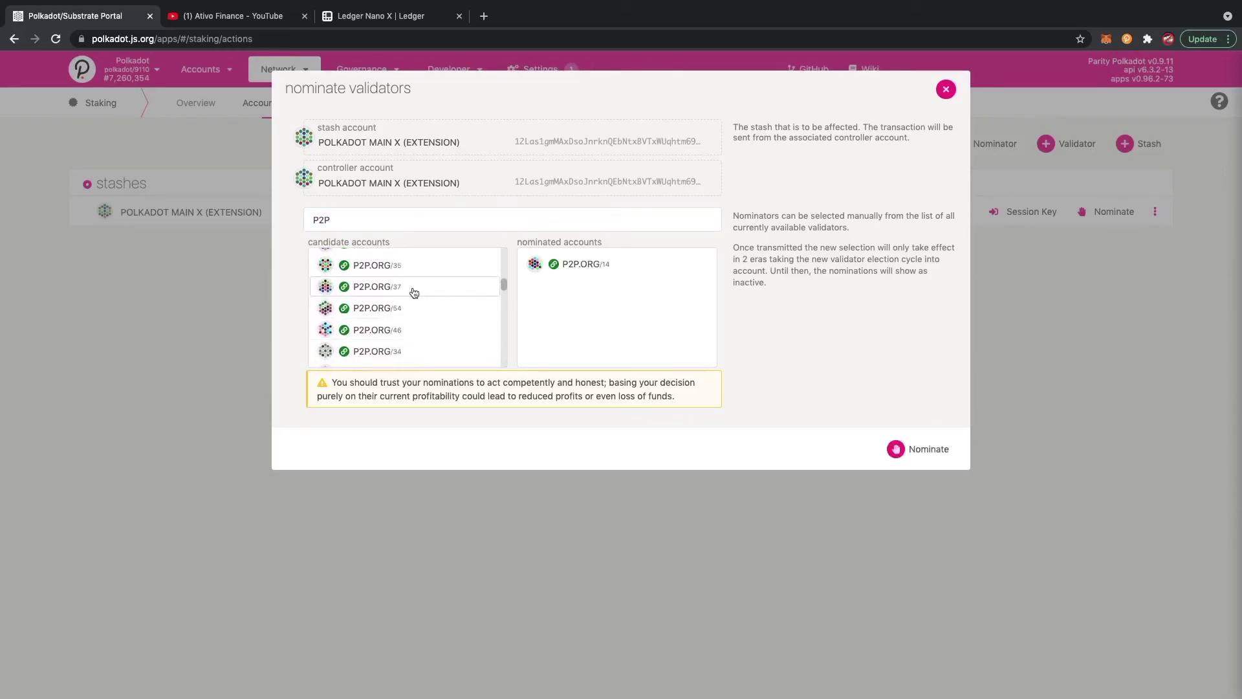
scroll(413, 293, up, 1)
click(413, 280)
Filter the candidate accounts by RYAB and add RYABINA/6 and RYABINA/4 to the nominated accounts
drag(380, 219, 156, 190)
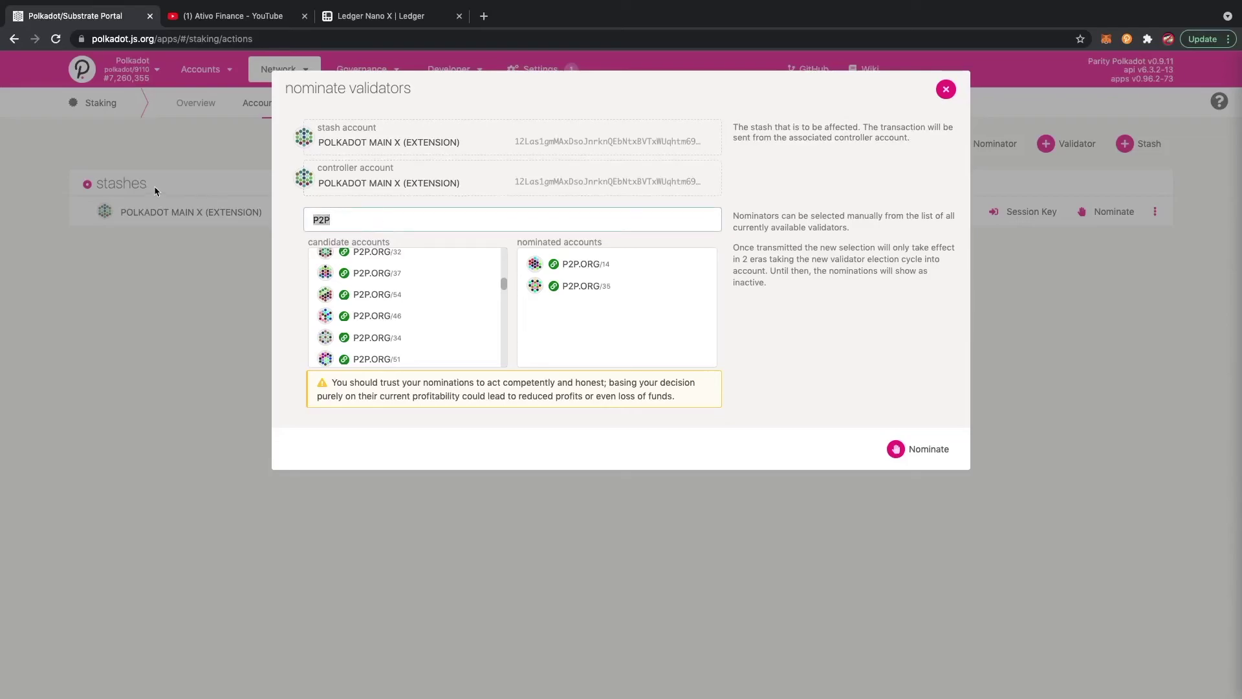
text(RY)
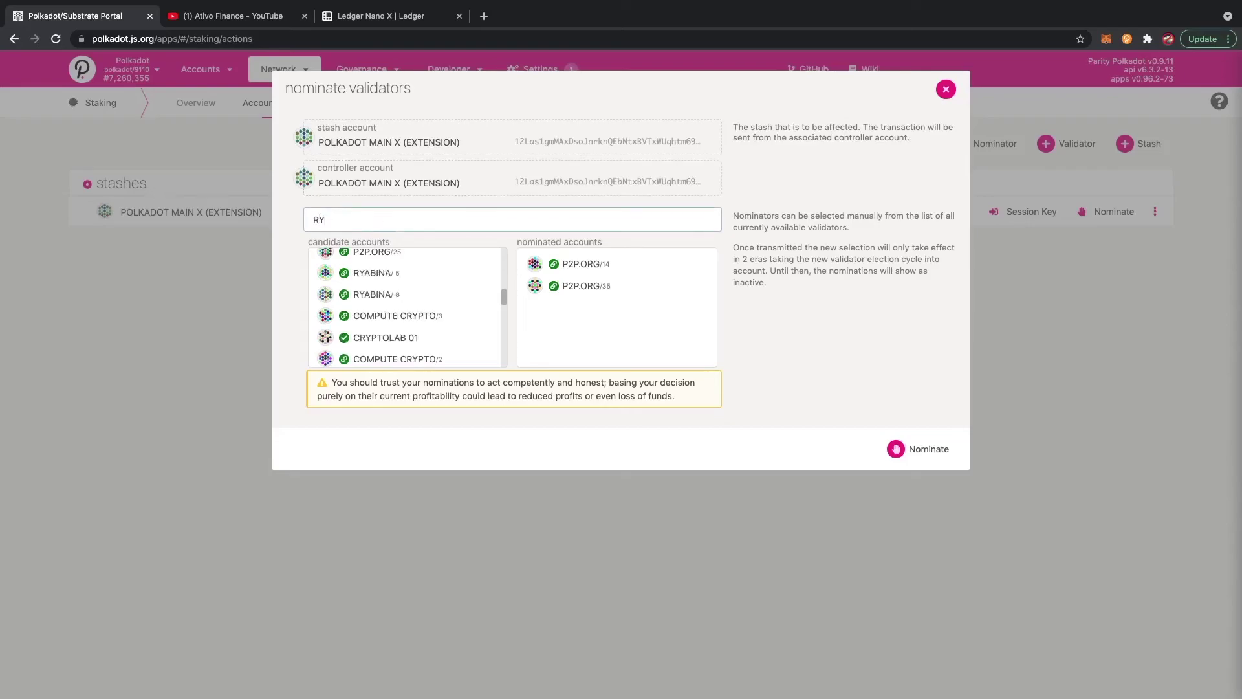
text(B)
key(BackSpace)
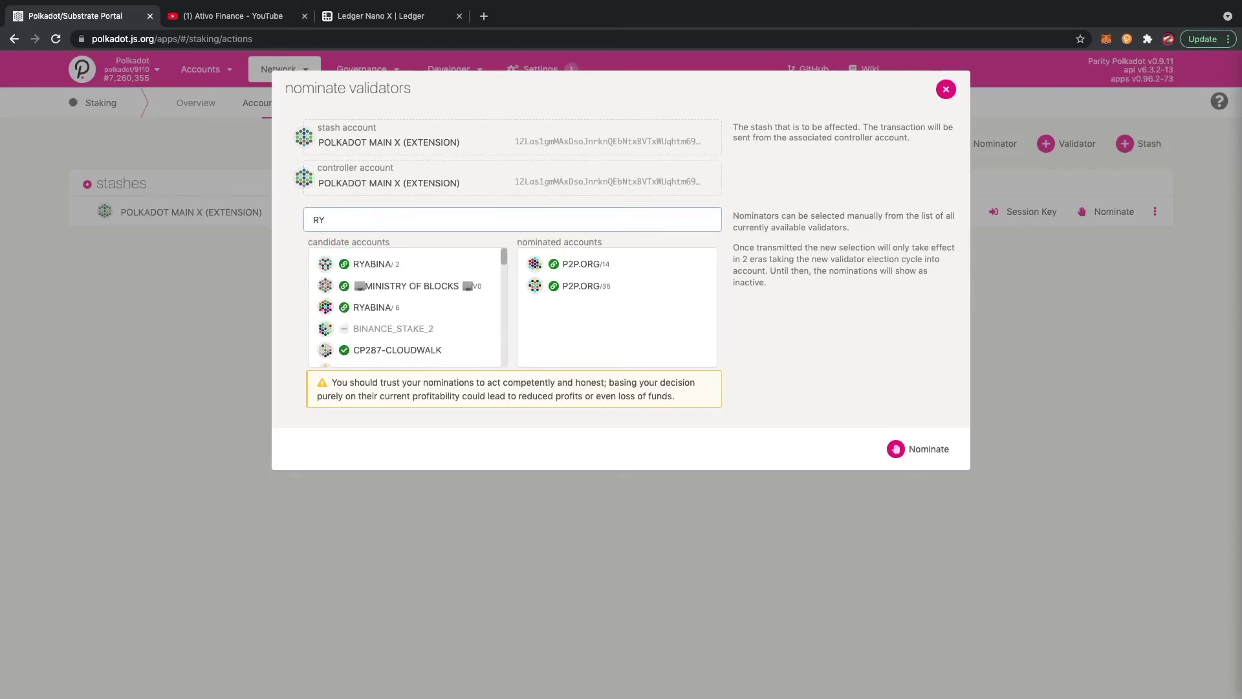
text(AB)
scroll(420, 284, down, 1)
click(432, 260)
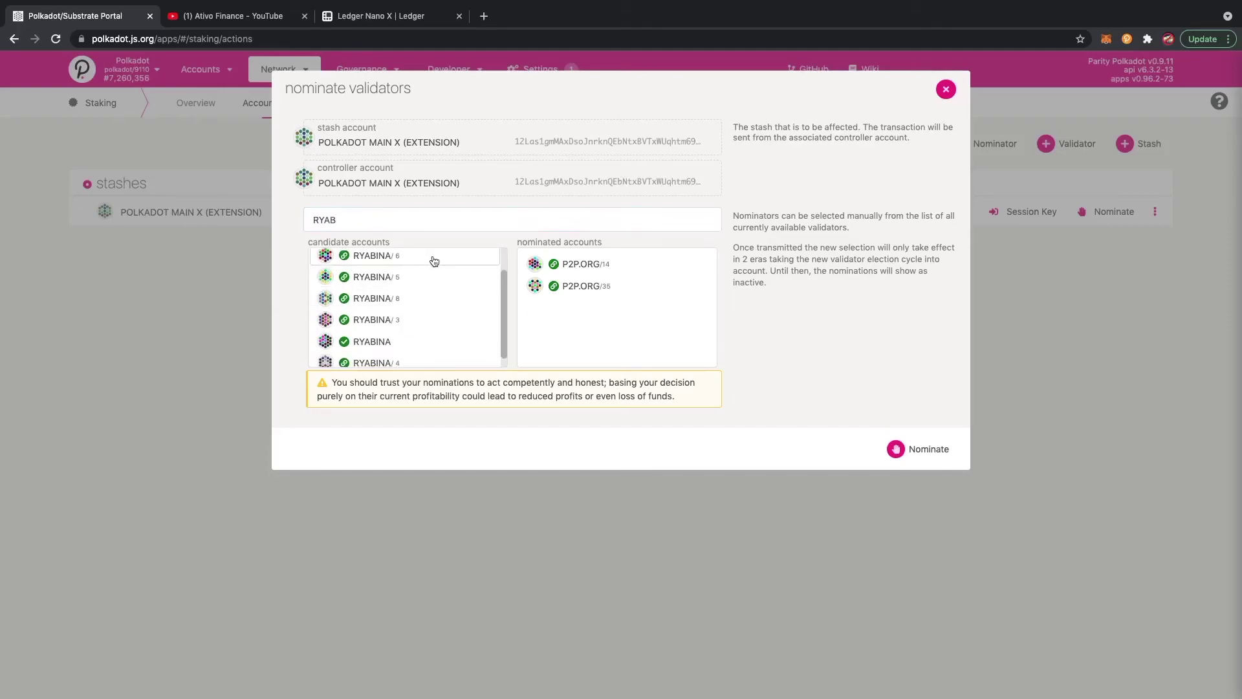
click(423, 357)
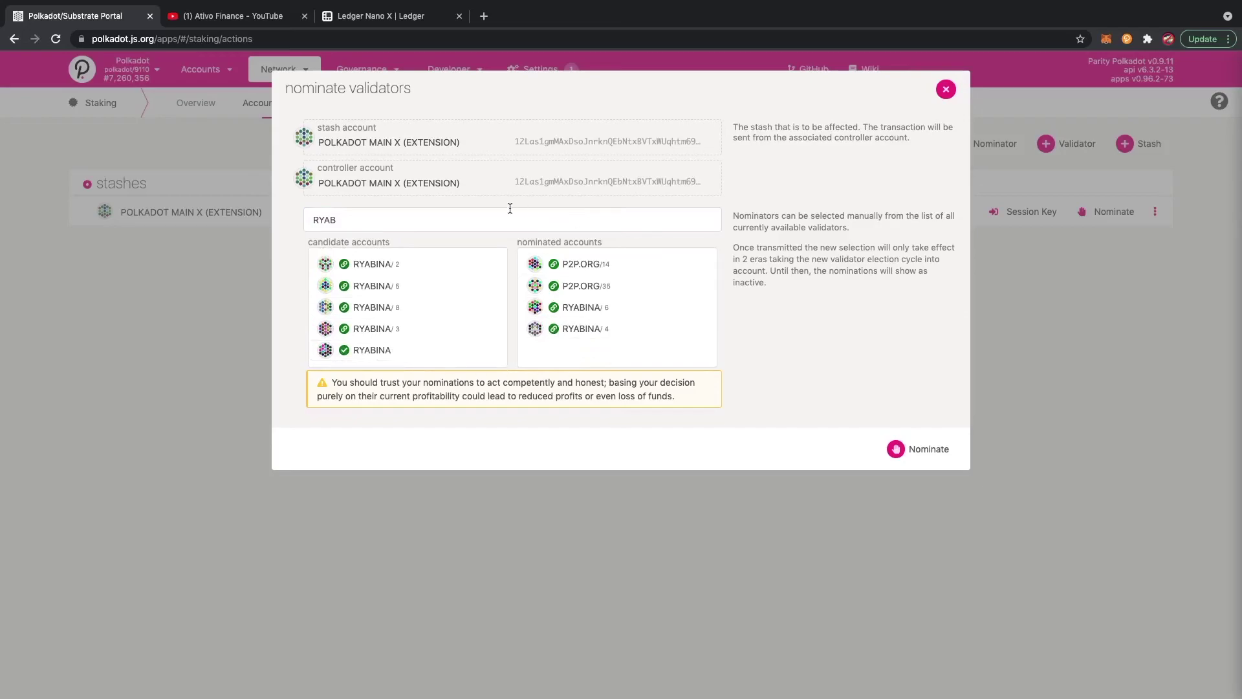
Filter the candidate accounts by ZUG and add ZUG CAPITAL/96 and ZUG CAPITAL/97 to the nominated accounts
drag(394, 221, 187, 197)
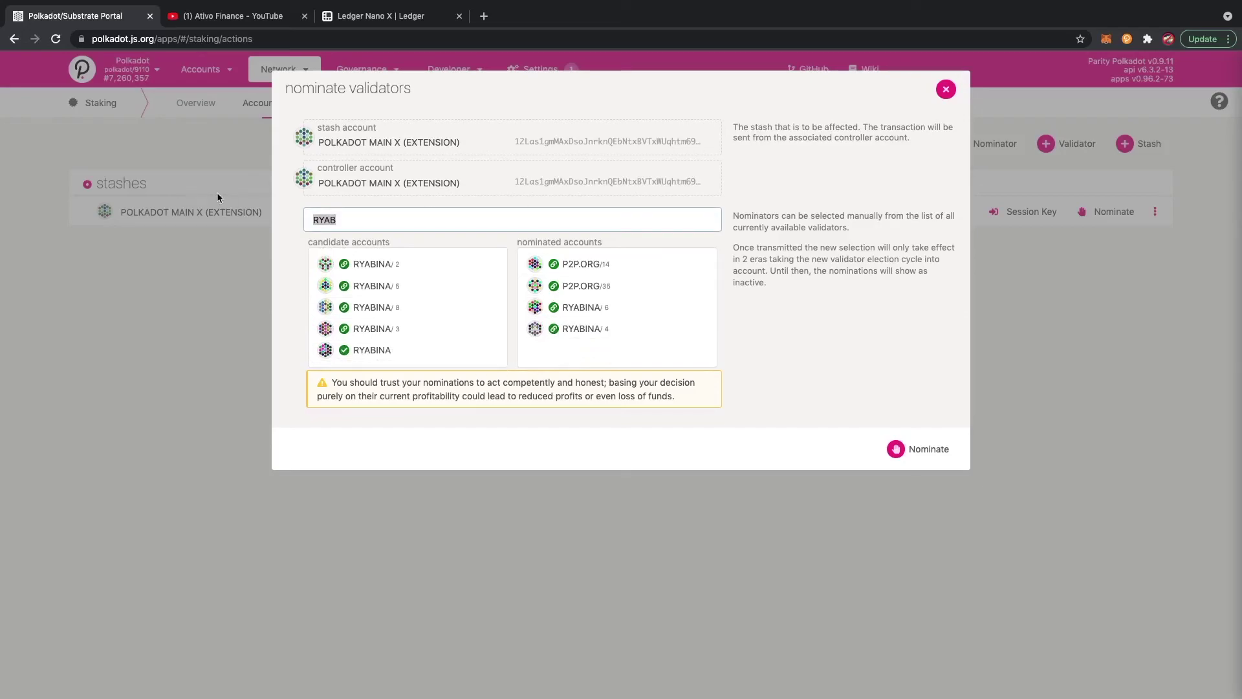
key(BackSpace)
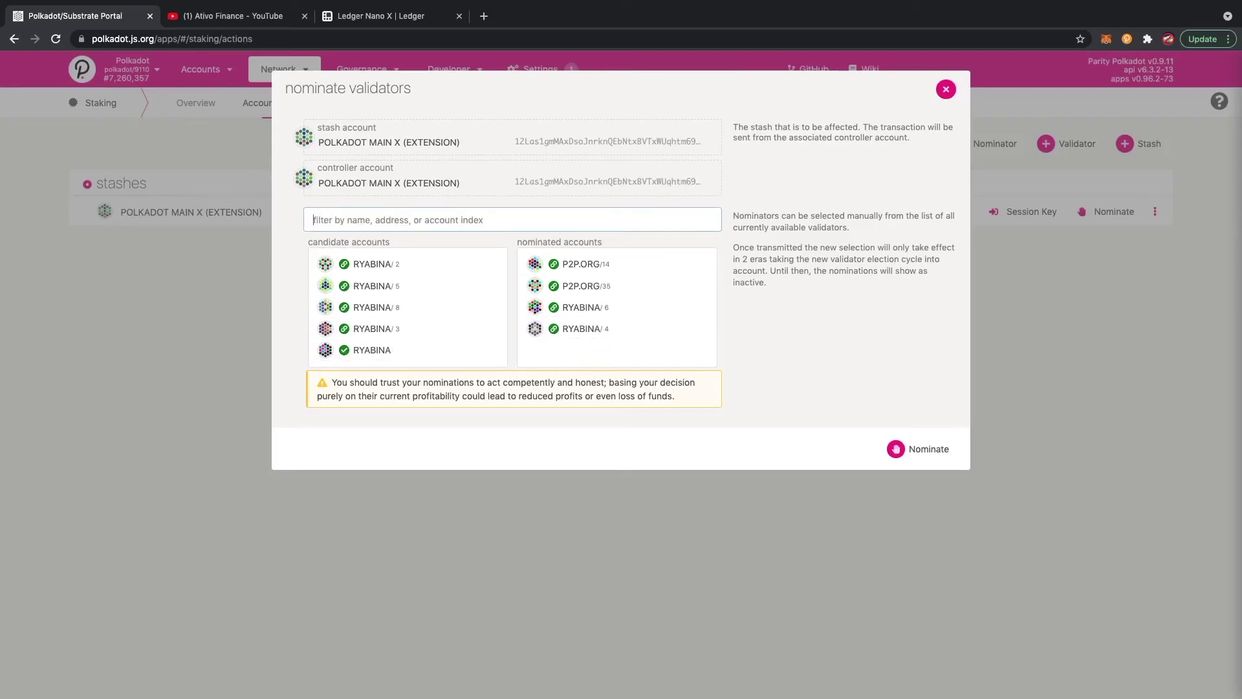
text(ZUG)
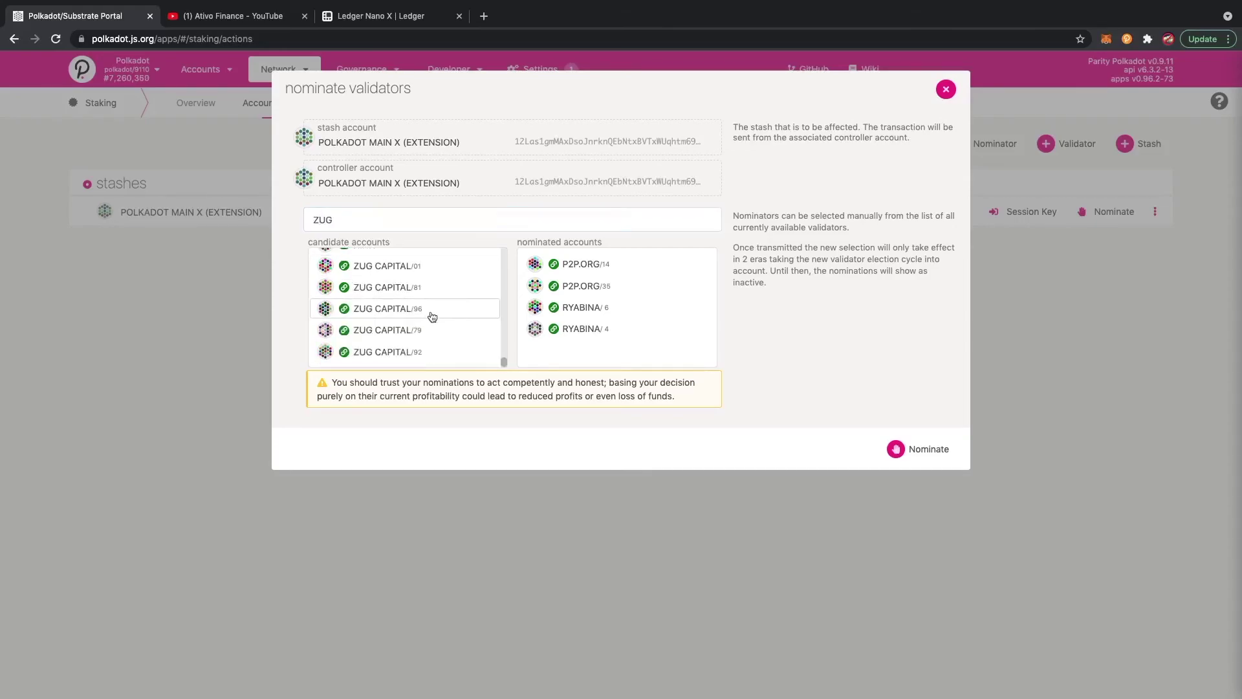
click(432, 316)
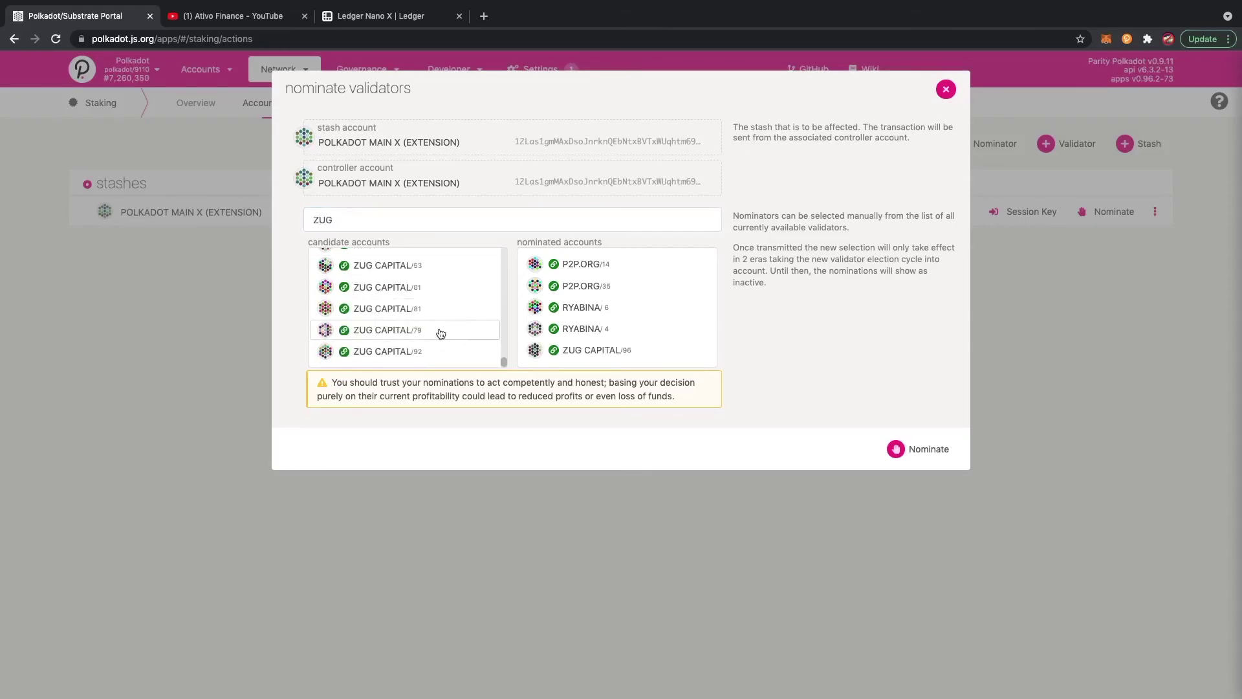
scroll(428, 298, up, 3)
click(428, 292)
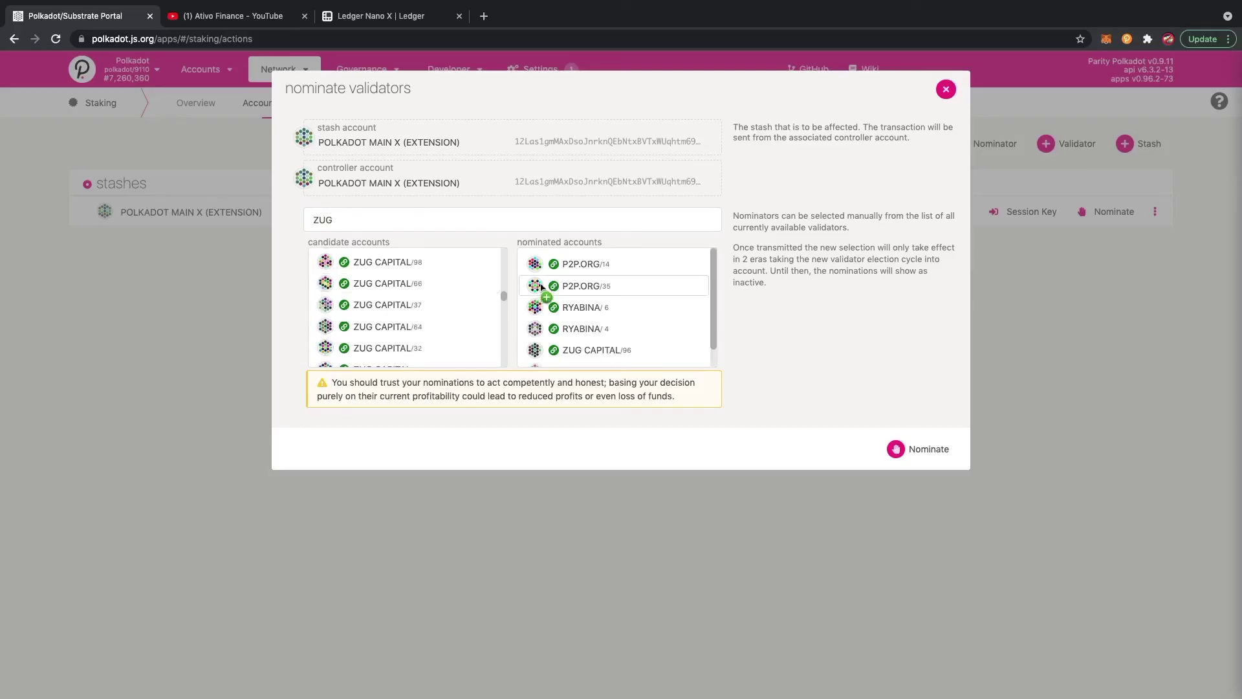
scroll(664, 314, down, 1)
scroll(665, 313, up, 1)
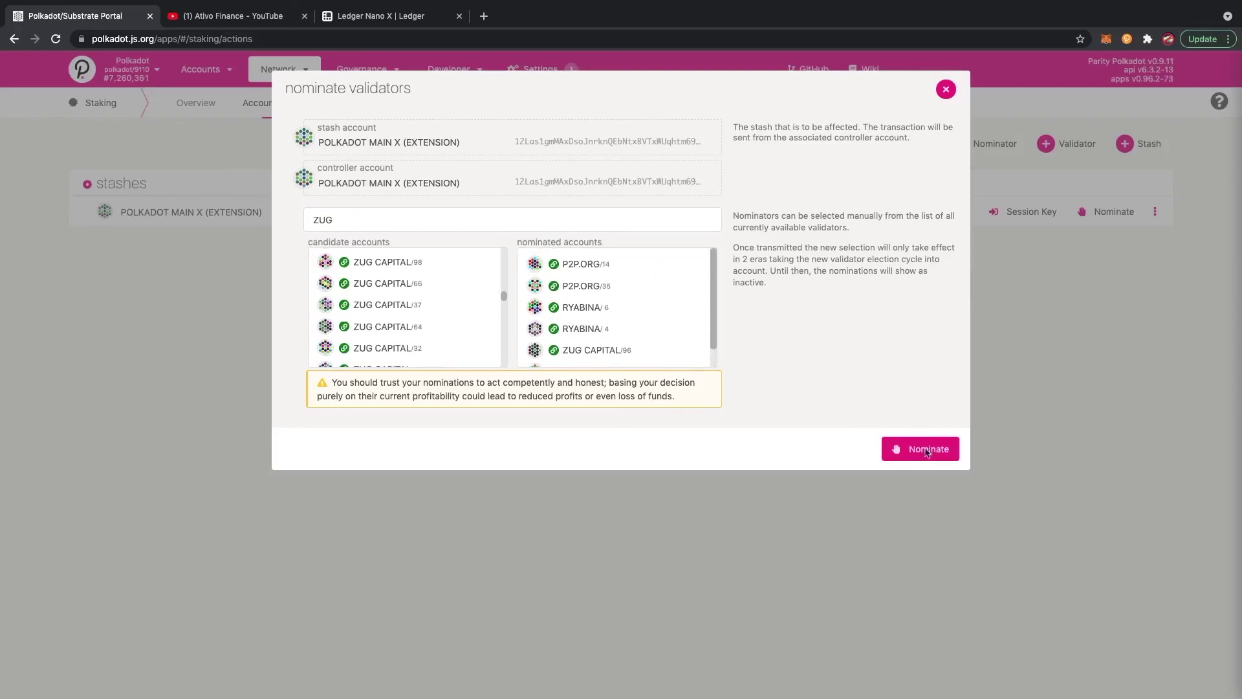
Nominate the selected validators, sign and submit the transaction, and dismiss all notifications
click(929, 453)
click(922, 326)
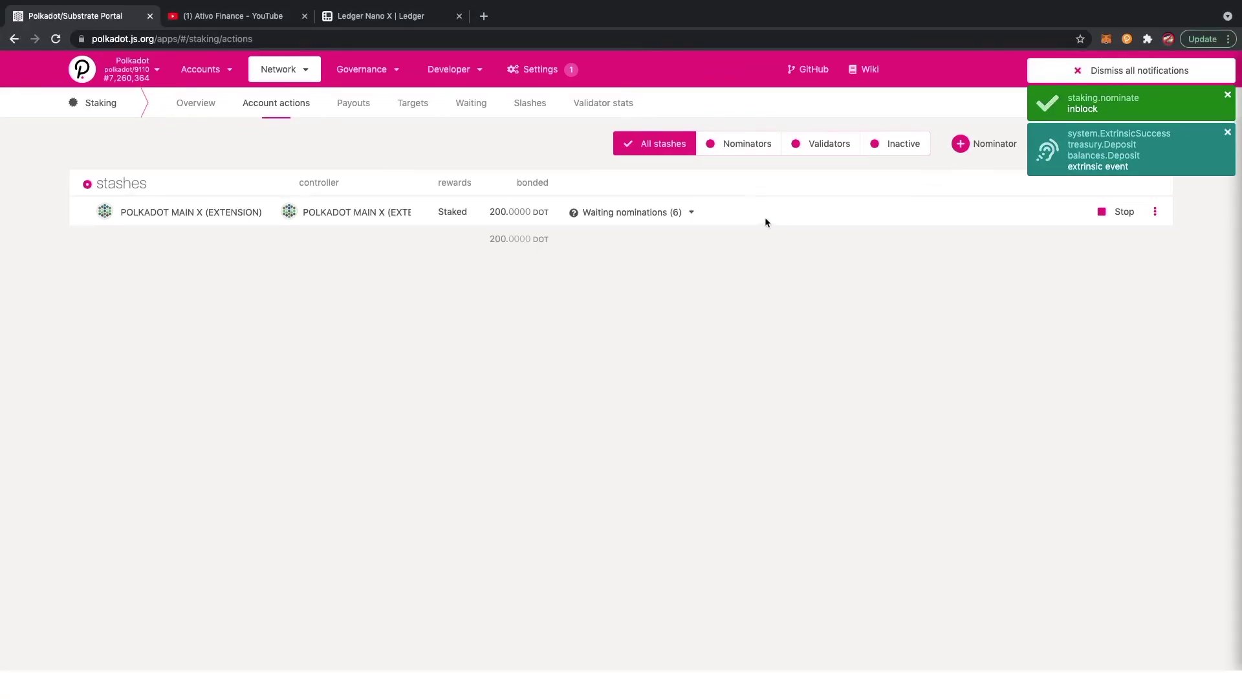
click(1067, 77)
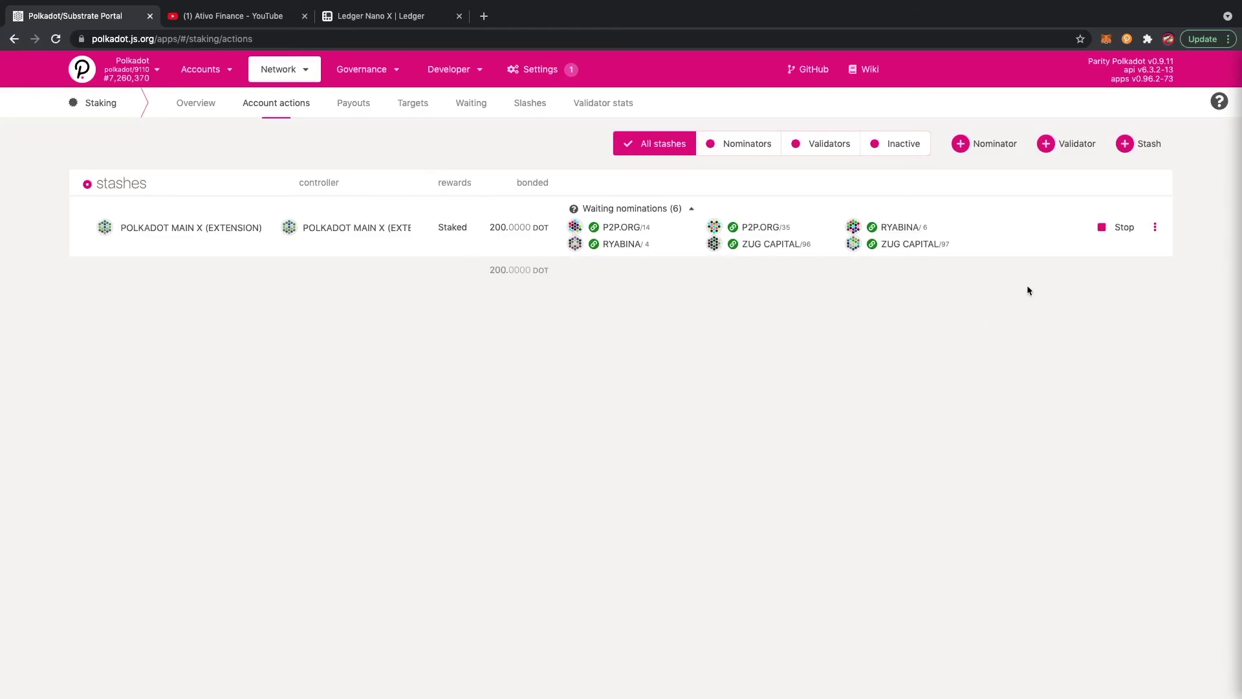
Review the unbond funds options for the Main X stash, including the on-chain bonding duration, and close them without unbonding
click(1157, 231)
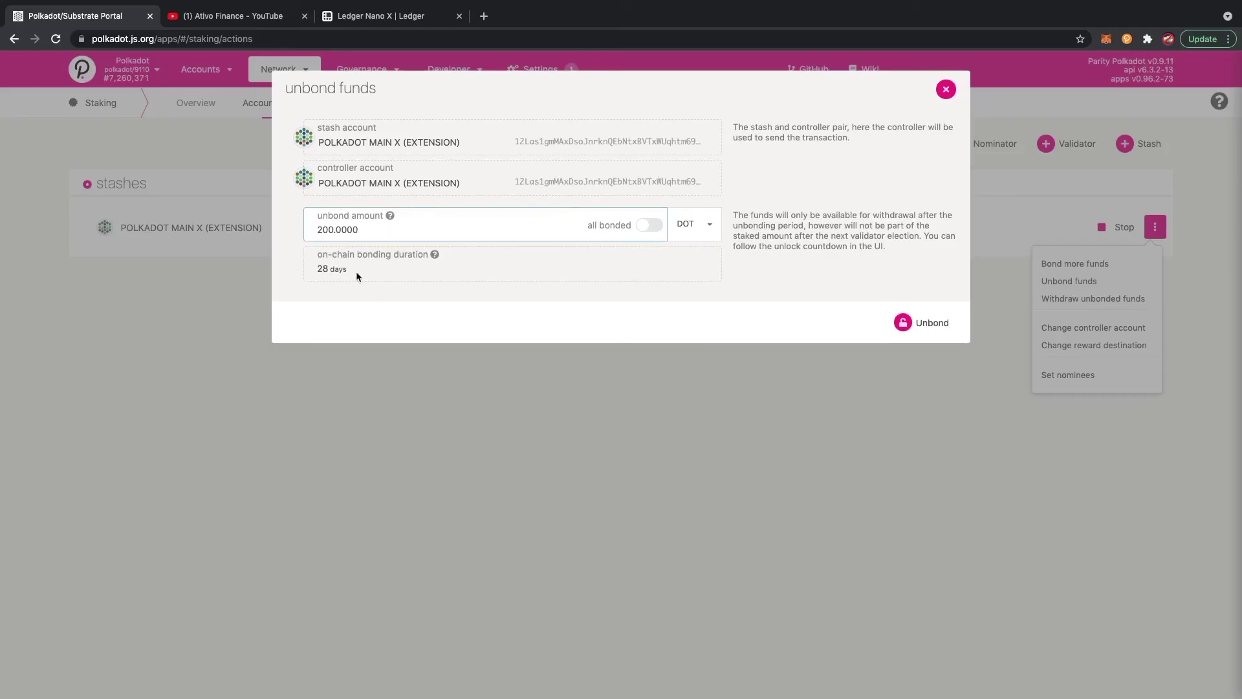
click(946, 90)
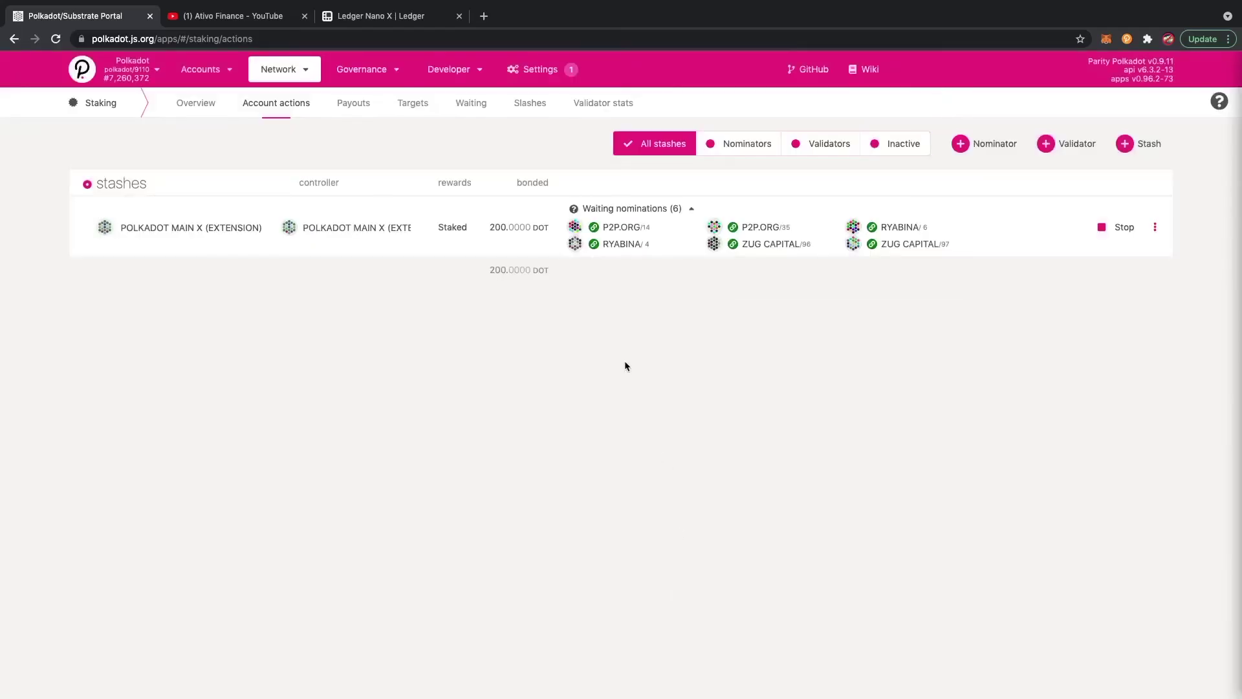